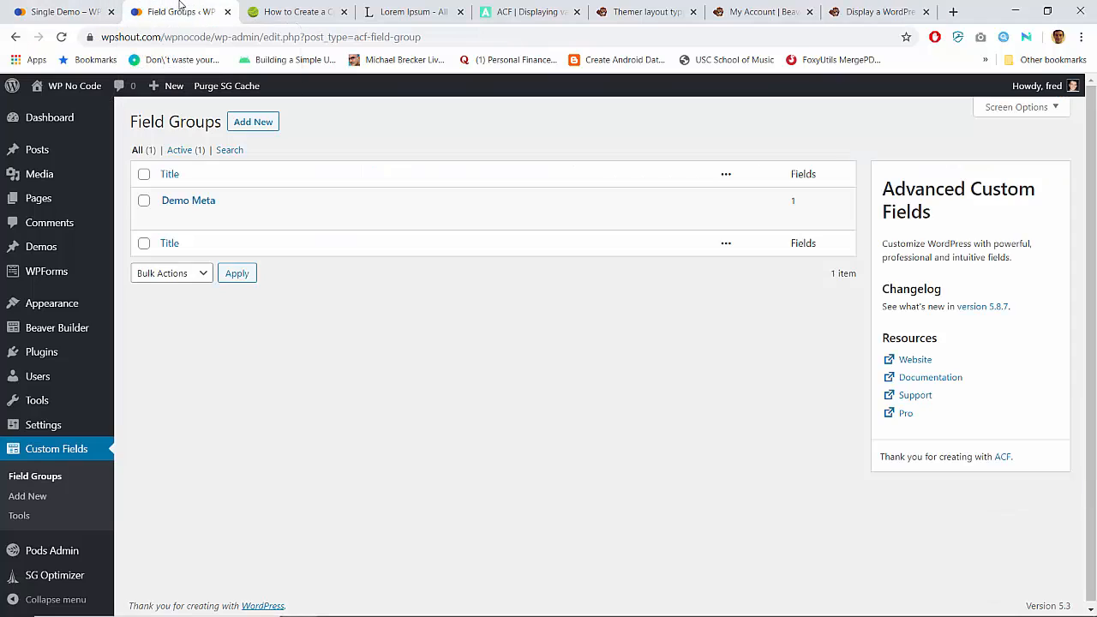
# Step: Review the Single Demo layout and the knowledge base article on displaying a WordPress custom field in a Singular Themer layout
pyautogui.click(96, 12)
pyautogui.scroll(-5, 526, 413)
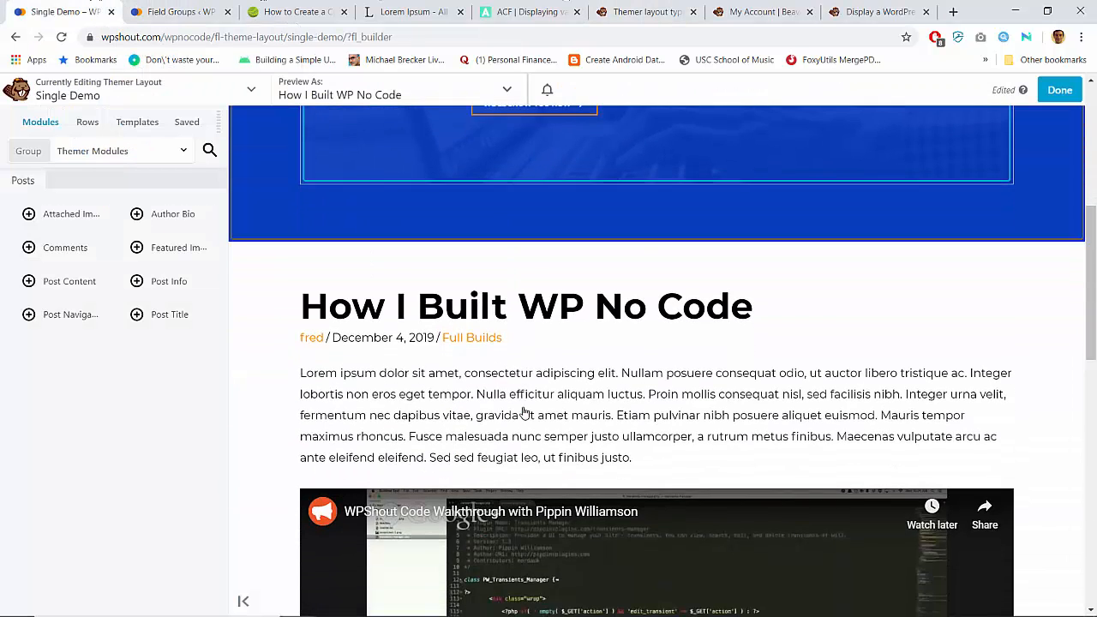
pyautogui.scroll(1, 521, 415)
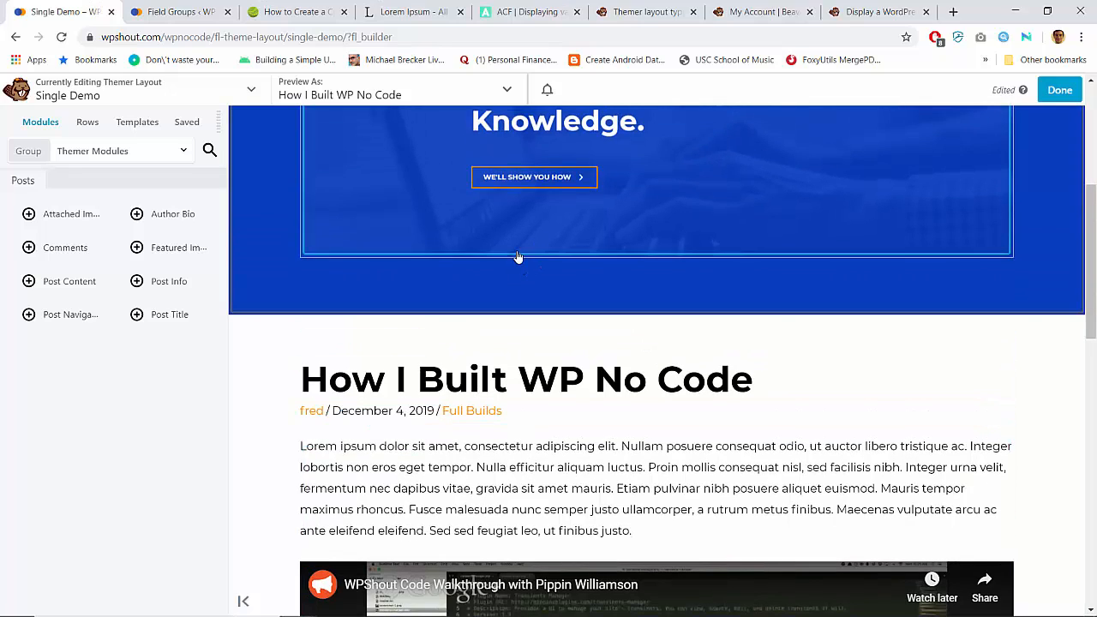
pyautogui.scroll(5, 518, 257)
pyautogui.scroll(-7, 518, 257)
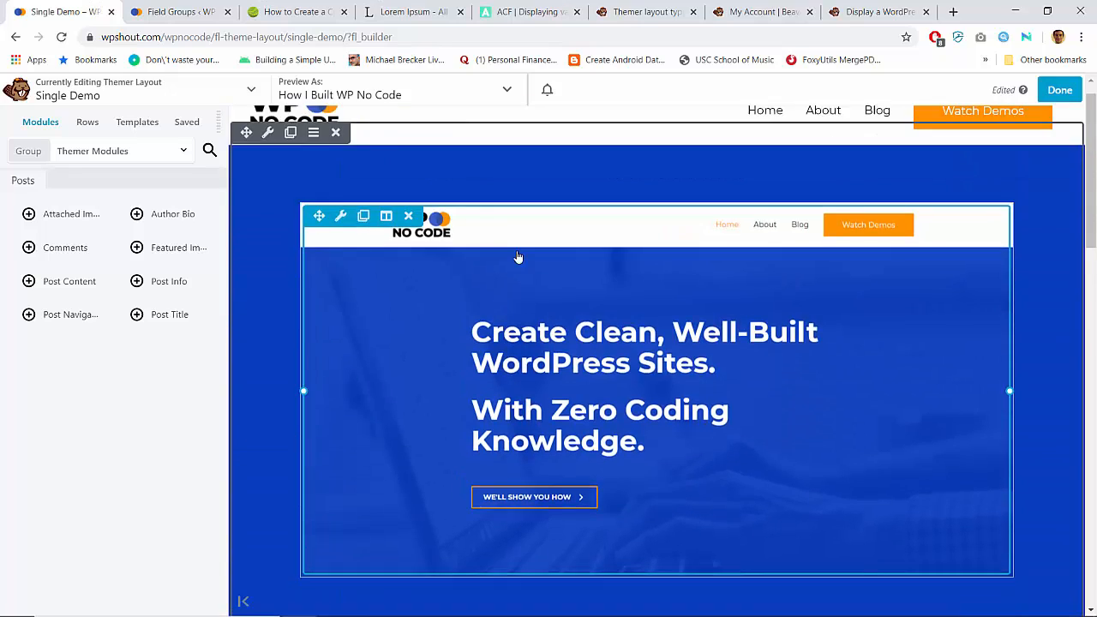
pyautogui.scroll(1, 518, 256)
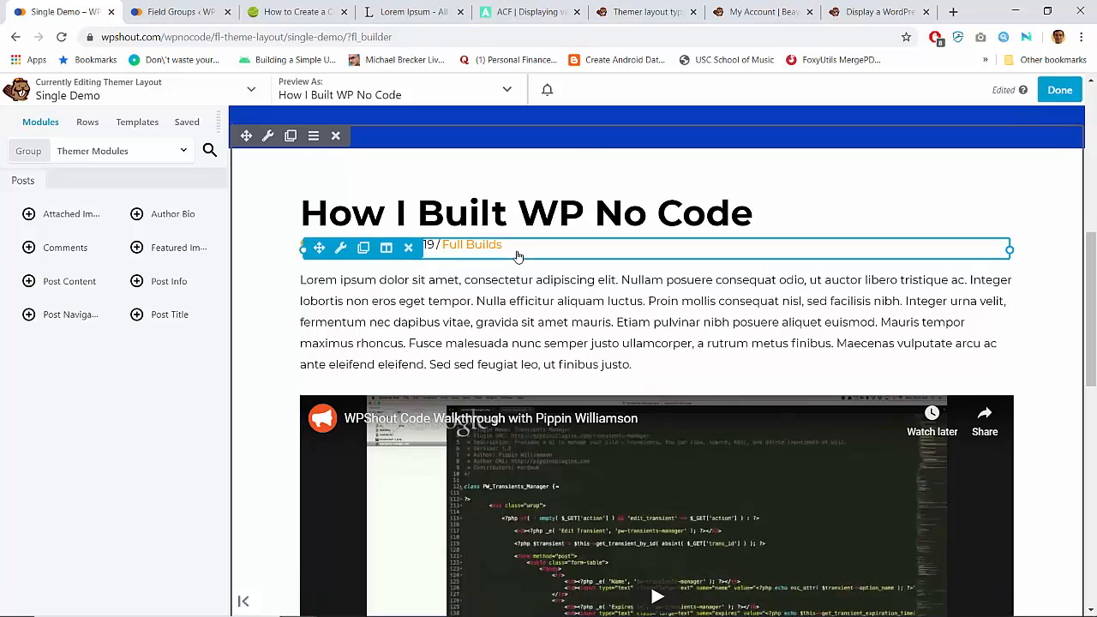
pyautogui.click(880, 12)
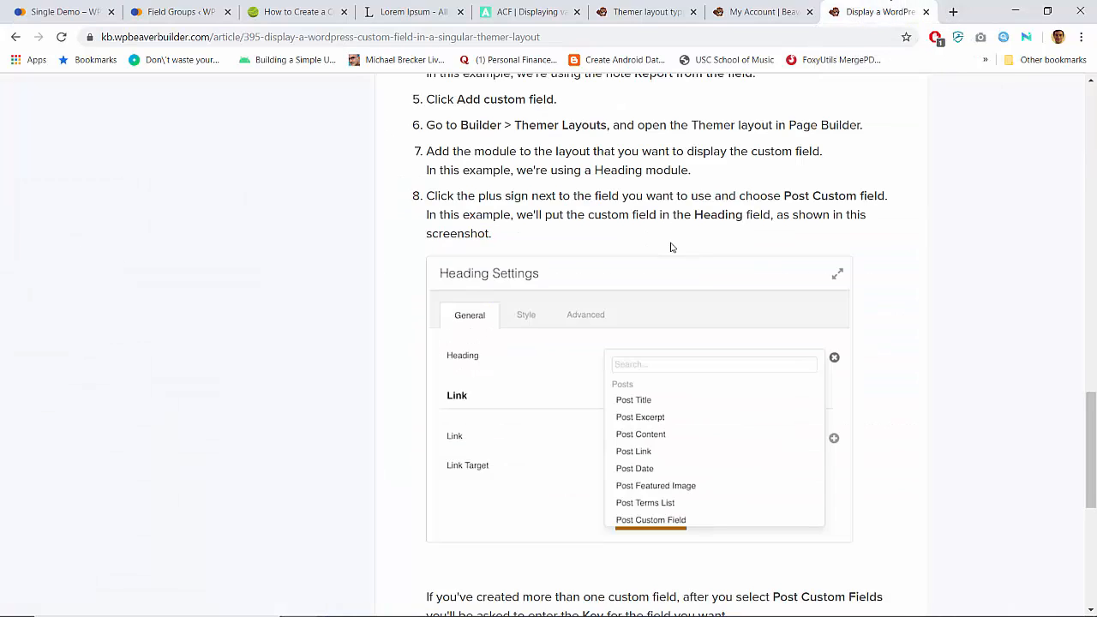
pyautogui.scroll(15, 672, 248)
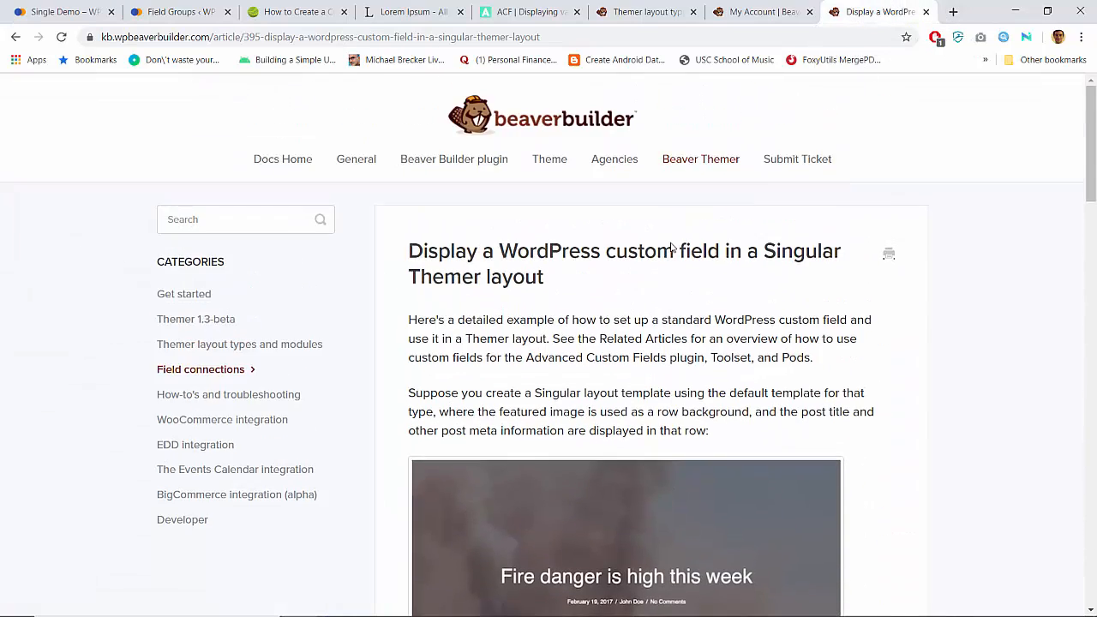
pyautogui.scroll(-15, 614, 295)
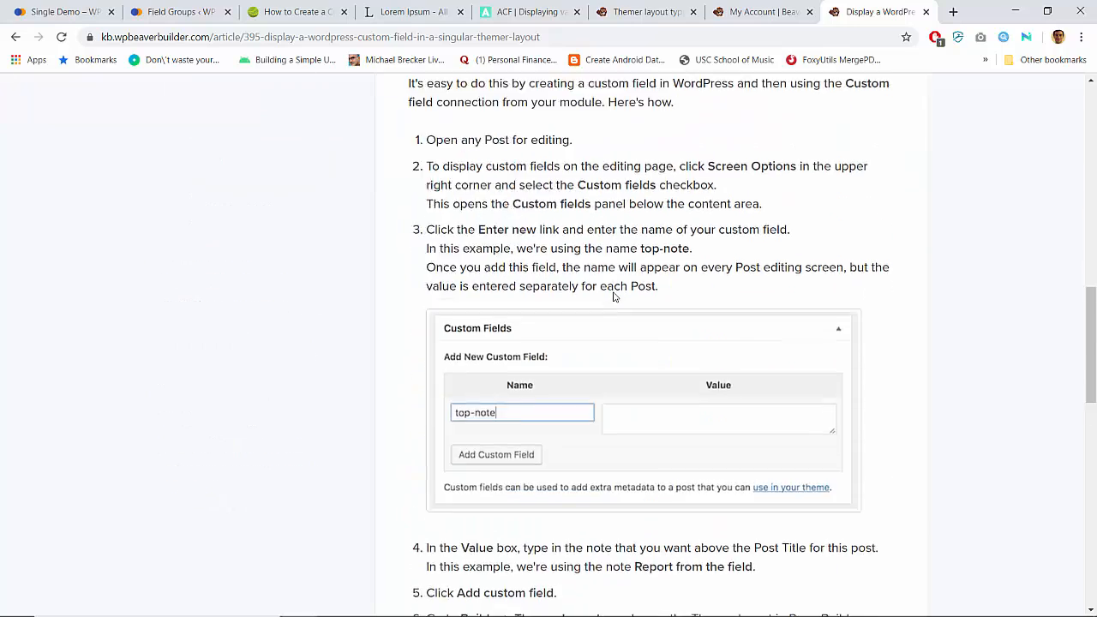
pyautogui.scroll(1, 613, 296)
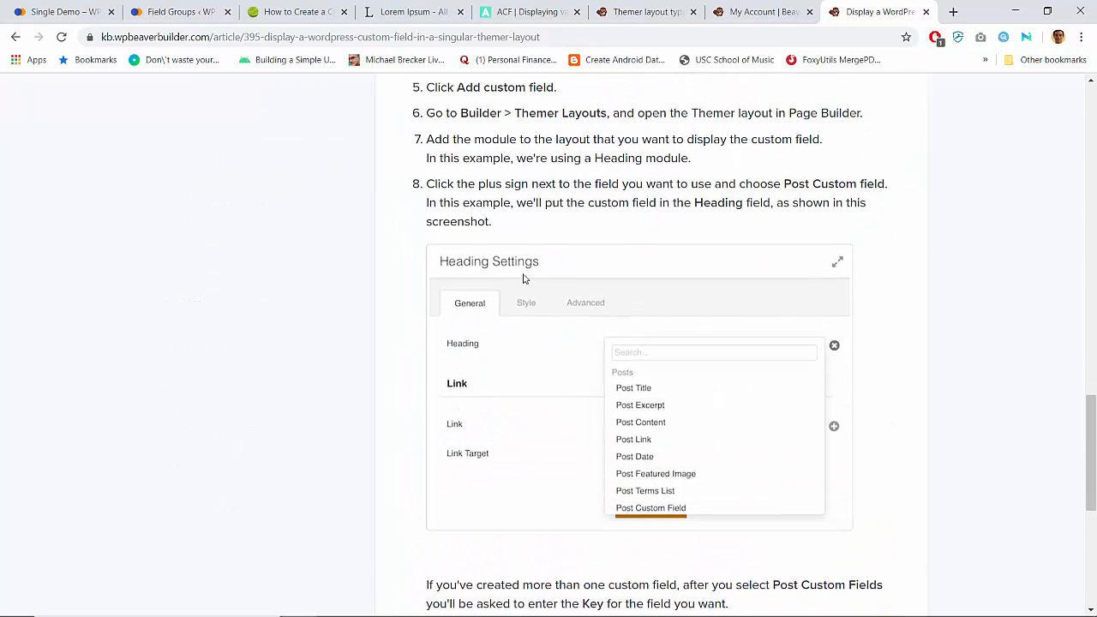
# Step: In the Single Demo layout, add a Text Editor module from the Standard Modules directly below the author, date and category line
pyautogui.click(64, 11)
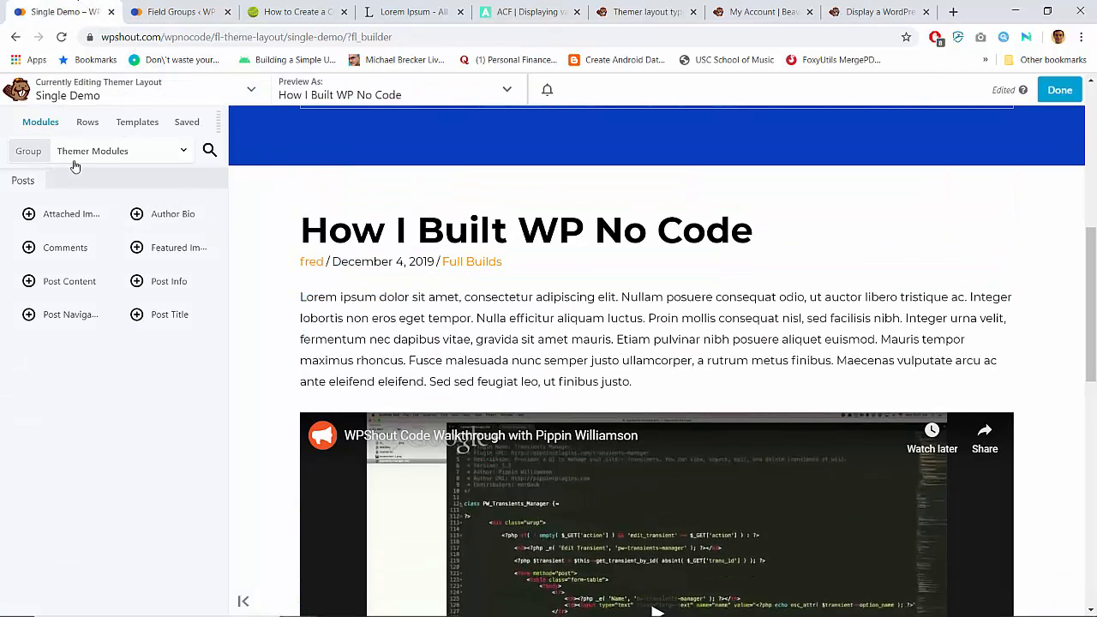
pyautogui.click(180, 151)
pyautogui.click(108, 189)
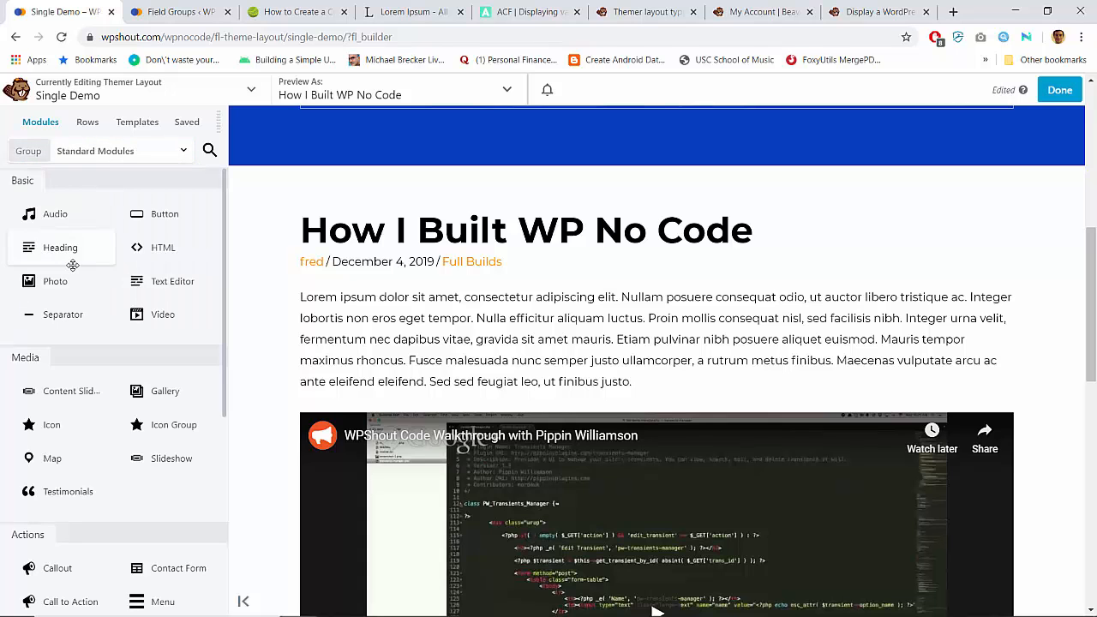
pyautogui.moveTo(152, 281); pyautogui.dragTo(343, 304)
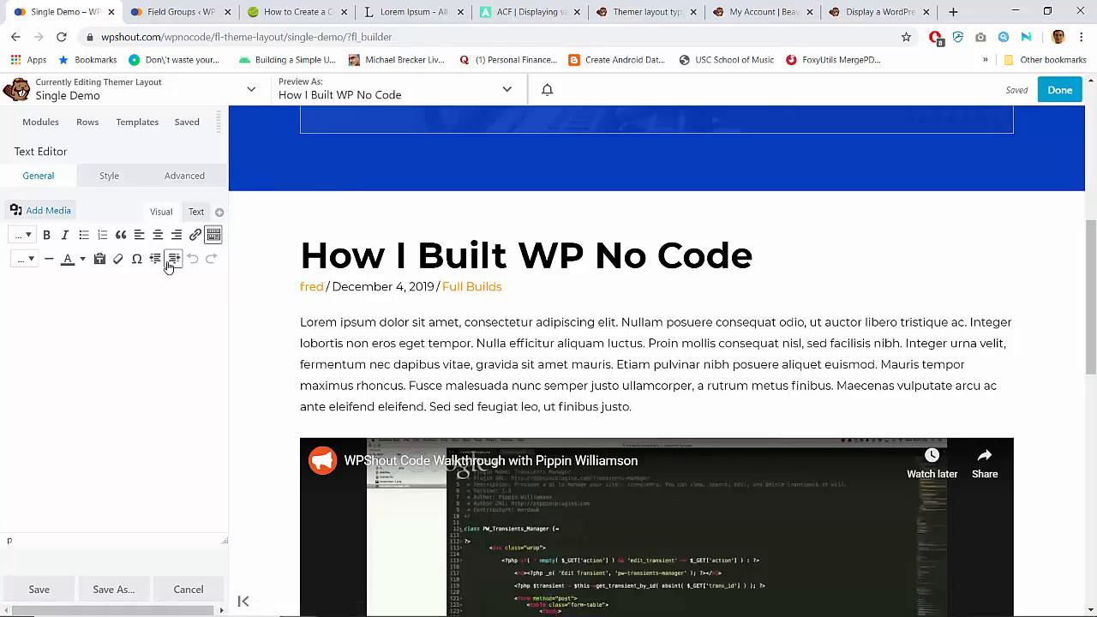
# Step: Connect the text editor's content to the ACF Post Field from the Advanced Custom Fields group
pyautogui.click(220, 214)
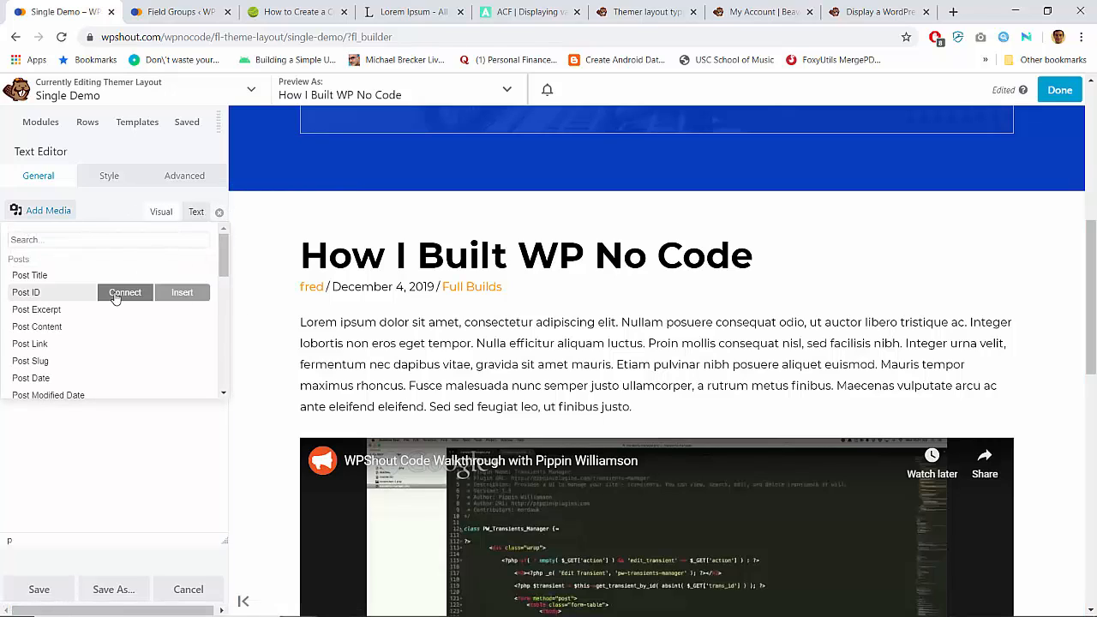
pyautogui.moveTo(71, 335)
pyautogui.scroll(-10, 71, 334)
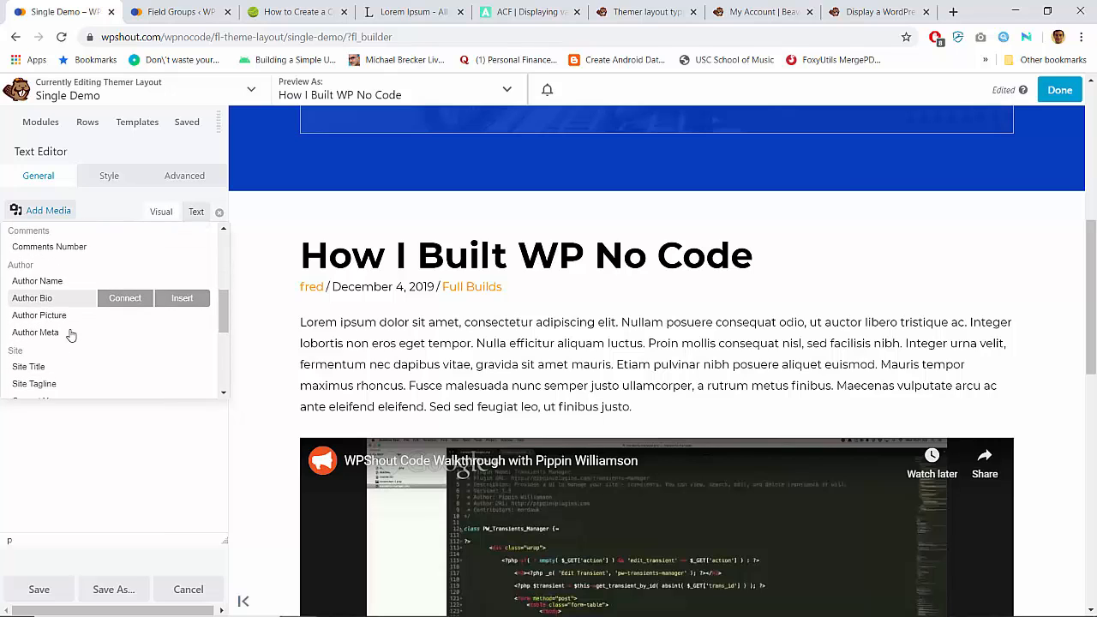
pyautogui.scroll(-3, 72, 335)
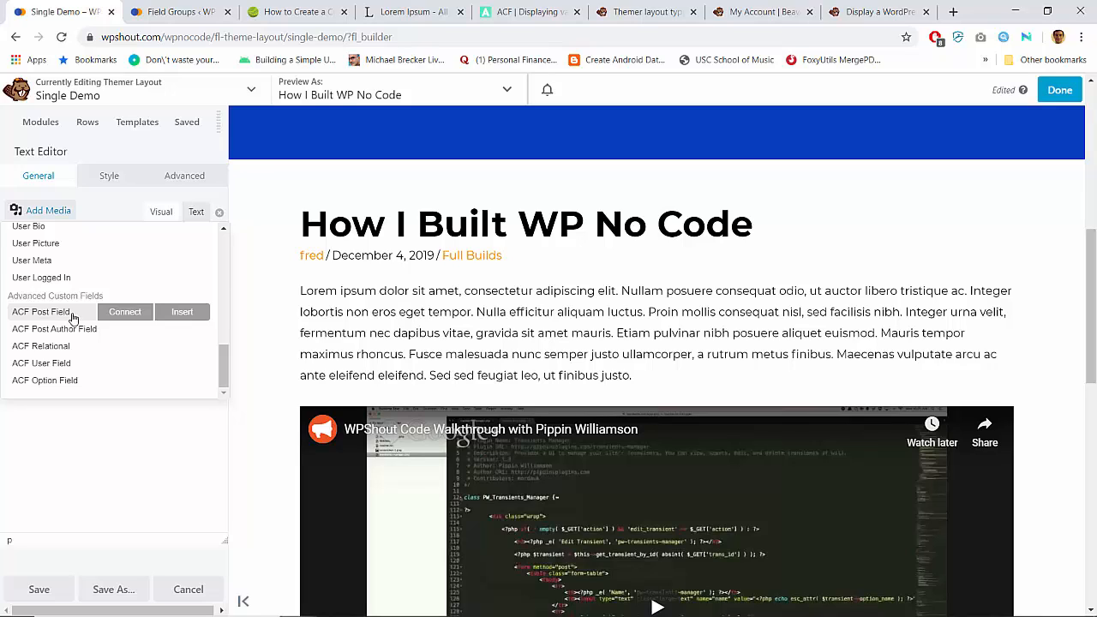
pyautogui.click(124, 311)
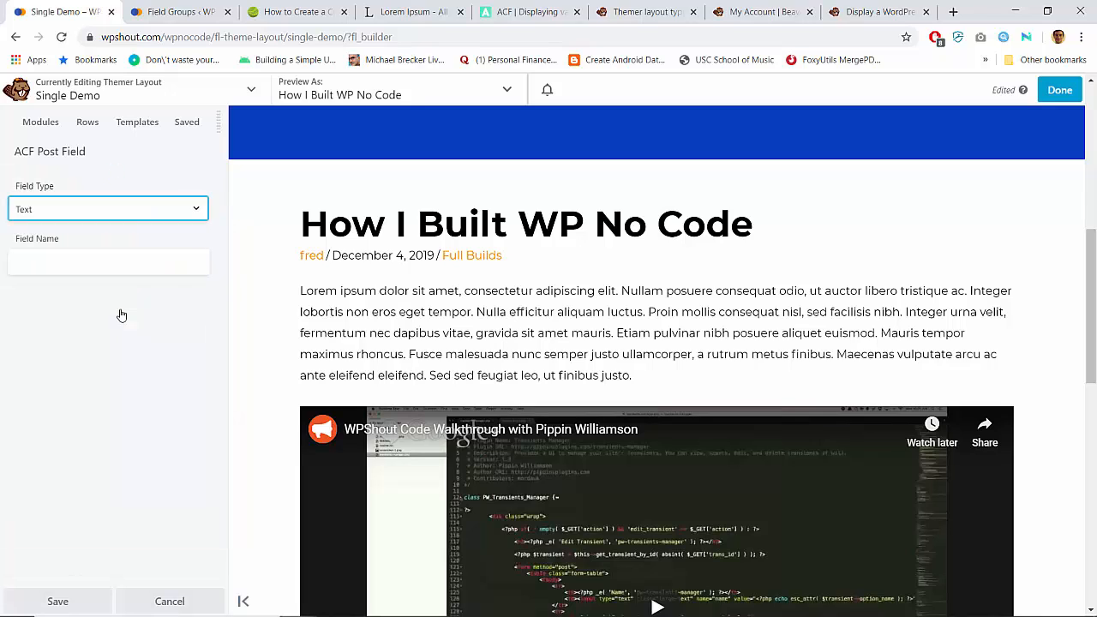
# Step: Set the ACF Post Field connection to field type WYSIWYG and field name Demo
pyautogui.click(88, 207)
pyautogui.click(87, 208)
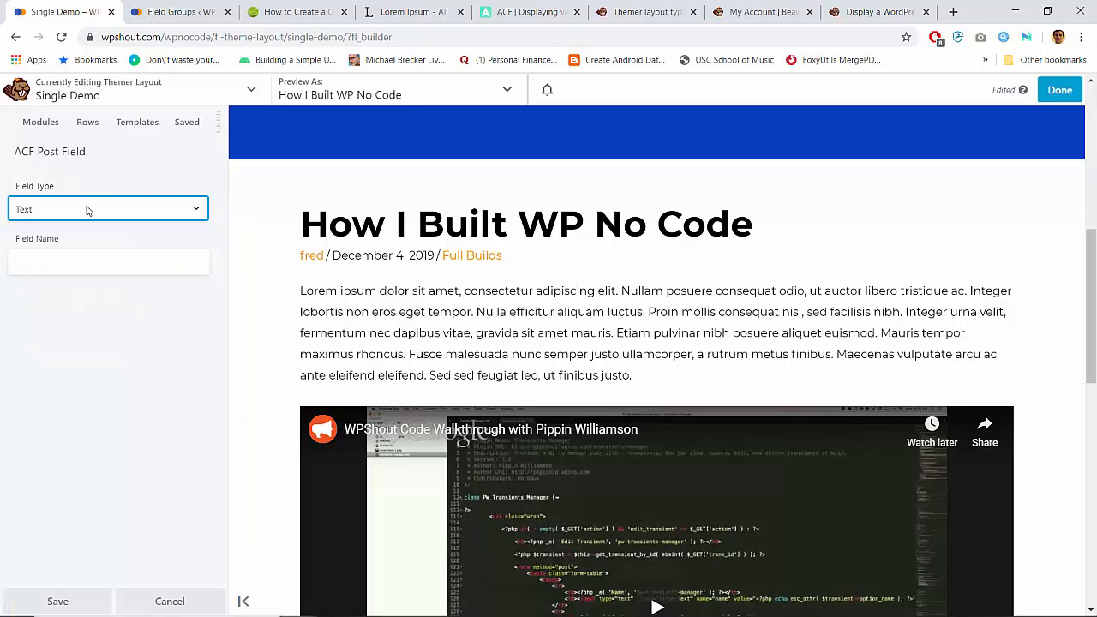
pyautogui.click(88, 209)
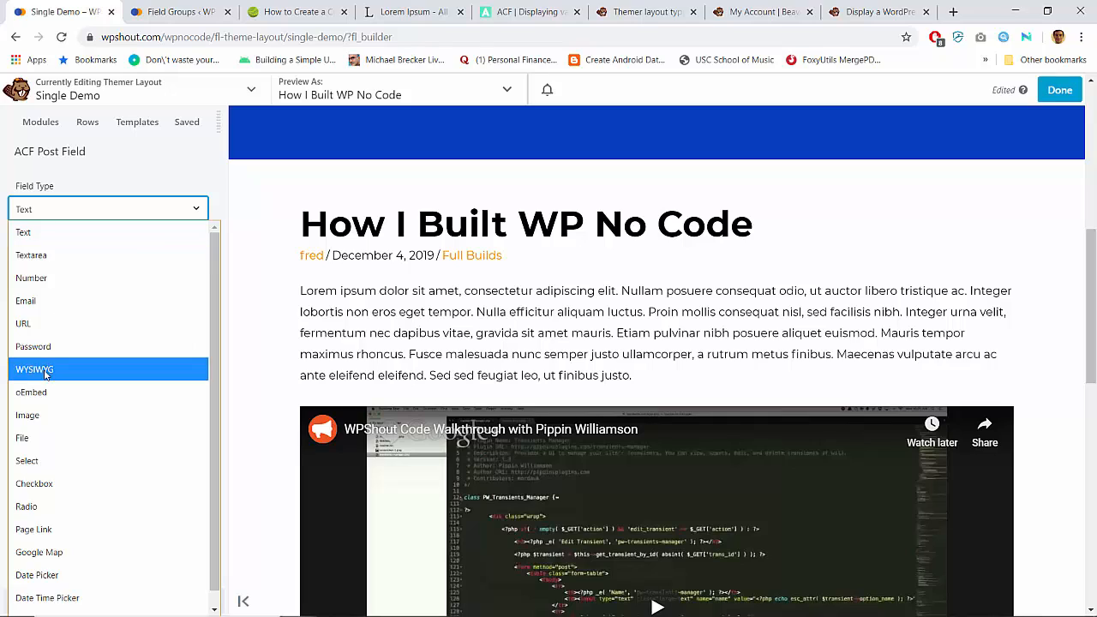
pyautogui.click(47, 368)
pyautogui.click(61, 255)
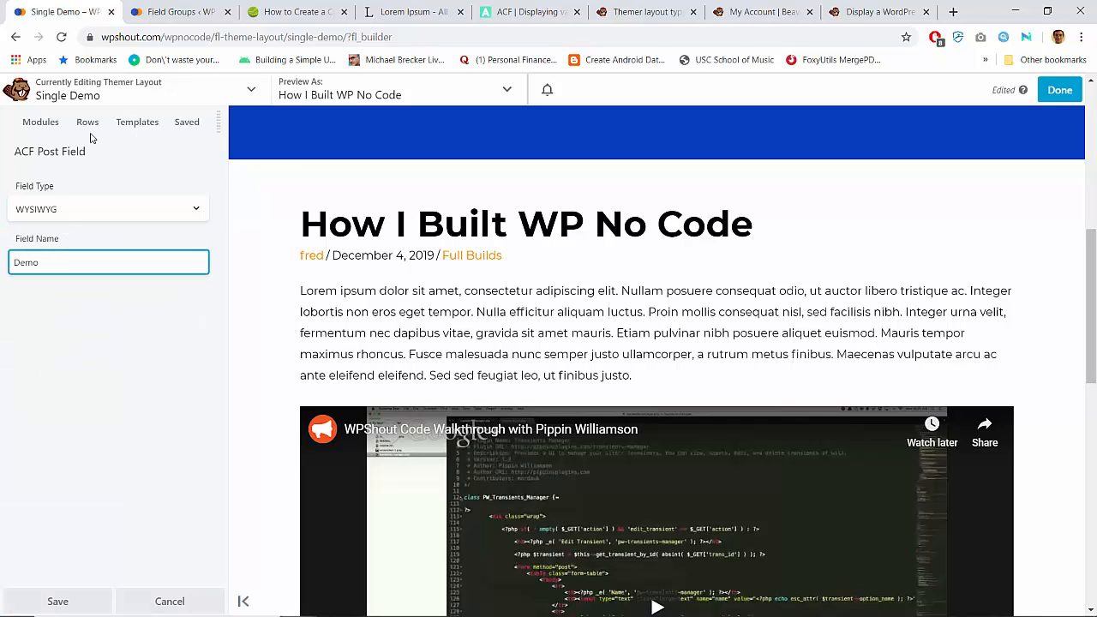
# Step: Set the connection's field name to the label used in the Demo Meta field group, Technologies Used, and save the text module
pyautogui.click(180, 11)
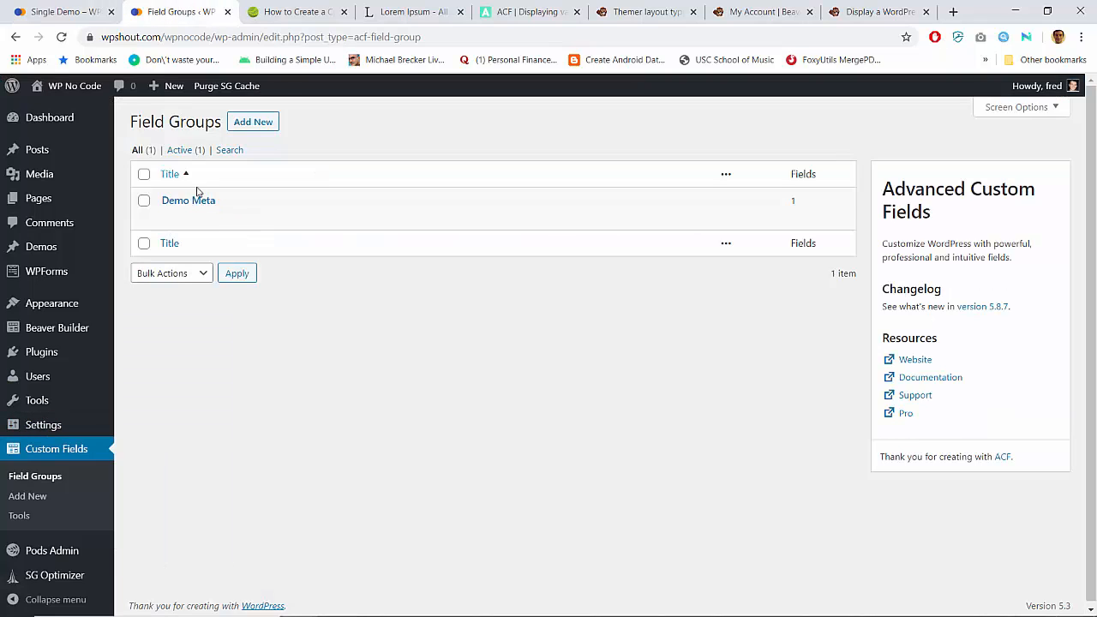
pyautogui.click(167, 215)
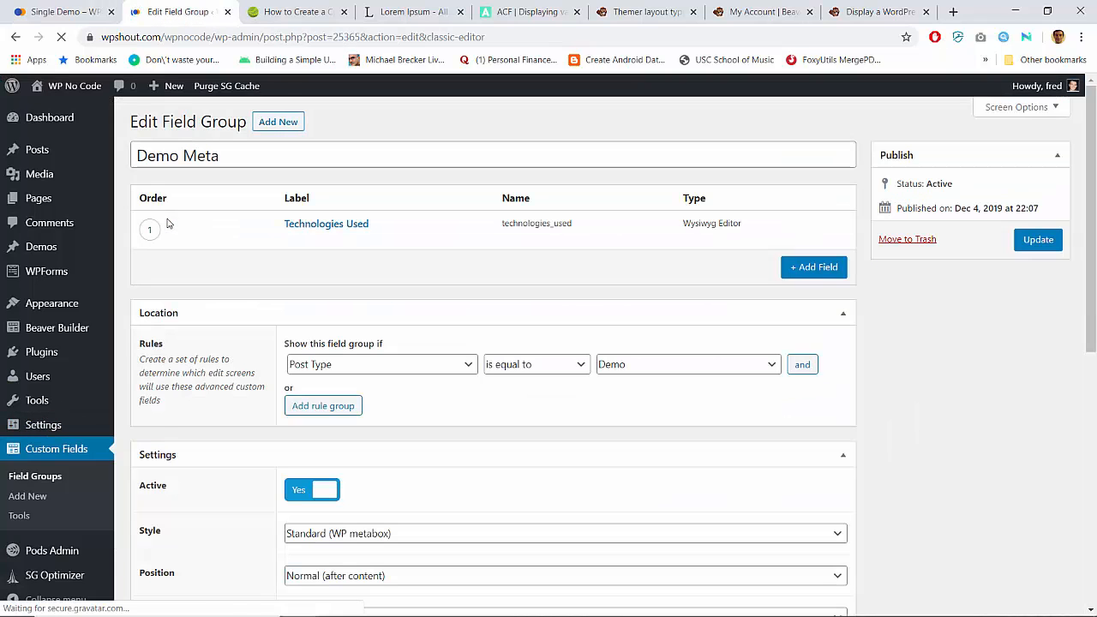
pyautogui.click(60, 12)
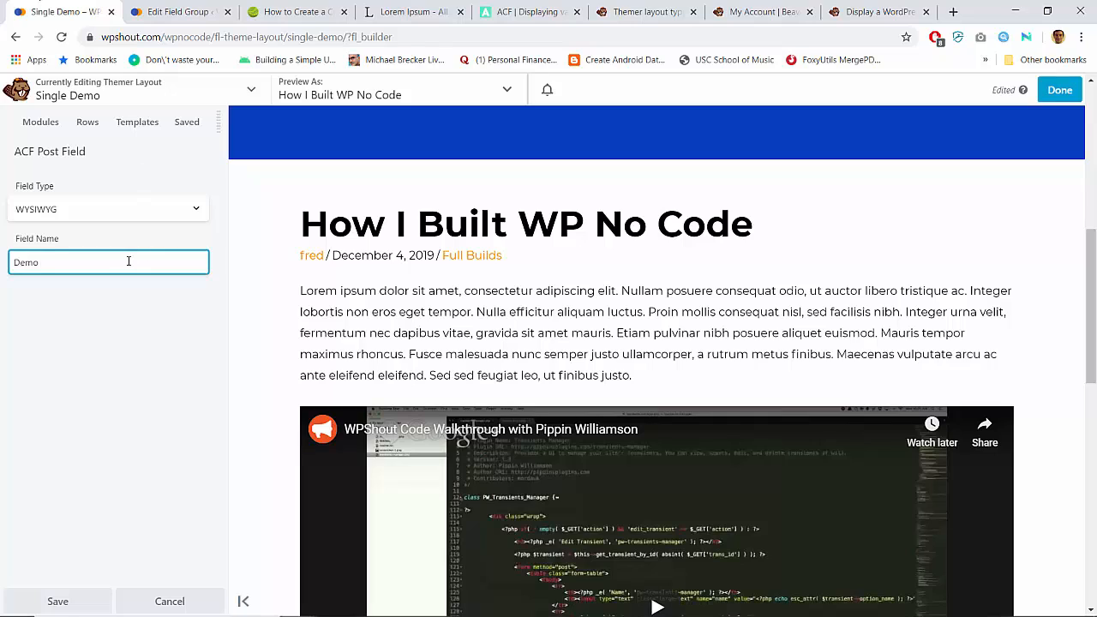
pyautogui.hotkey('ctrl', 'a')
pyautogui.write('Technologies Used')
pyautogui.click(55, 593)
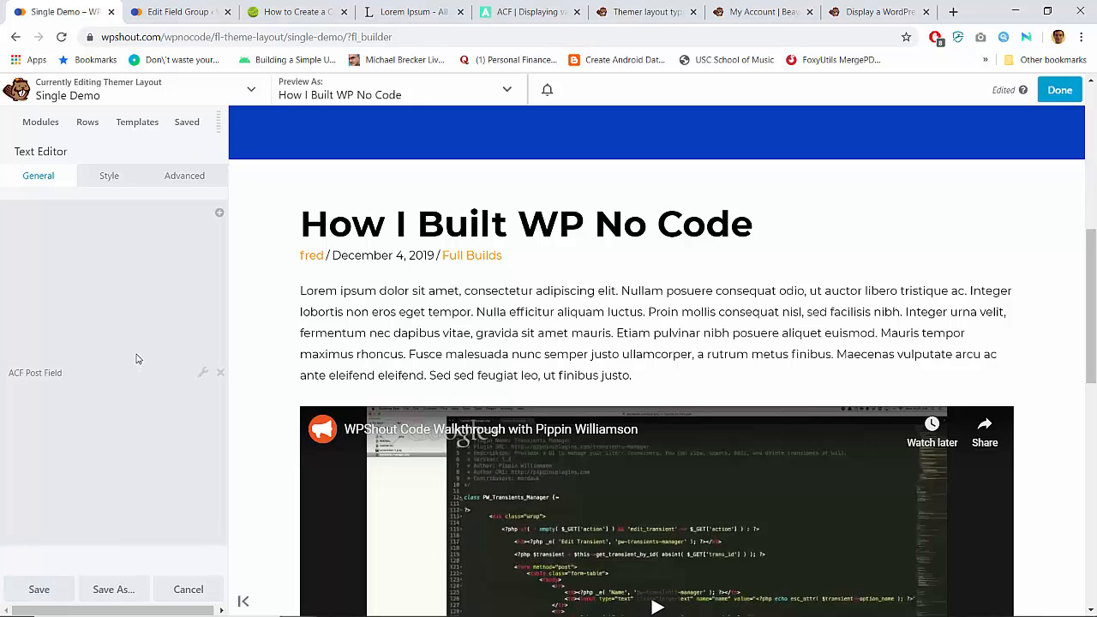
pyautogui.click(37, 588)
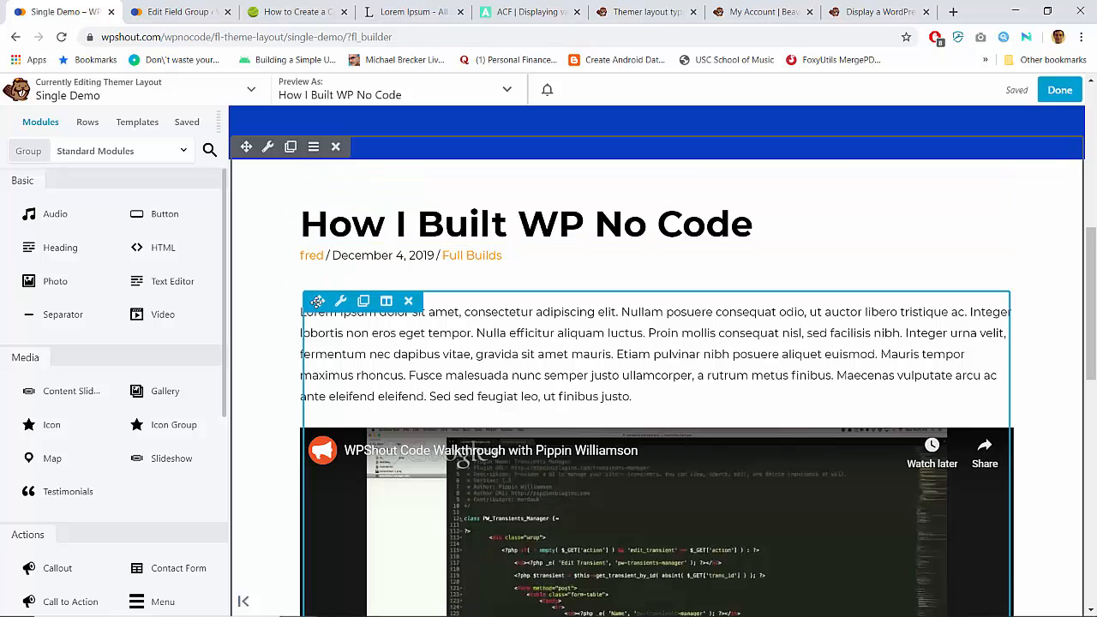
# Step: Reopen the text module's ACF Post Field connection, set its field name to technologies_used and save the connection
pyautogui.click(340, 282)
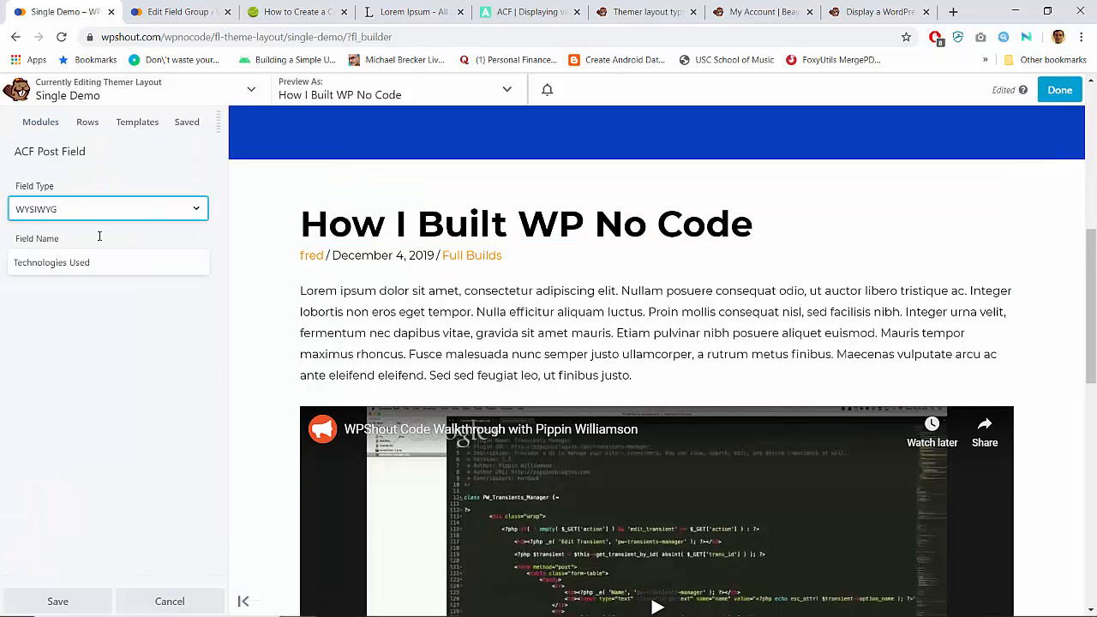
pyautogui.click(93, 212)
pyautogui.click(93, 212)
pyautogui.click(82, 262)
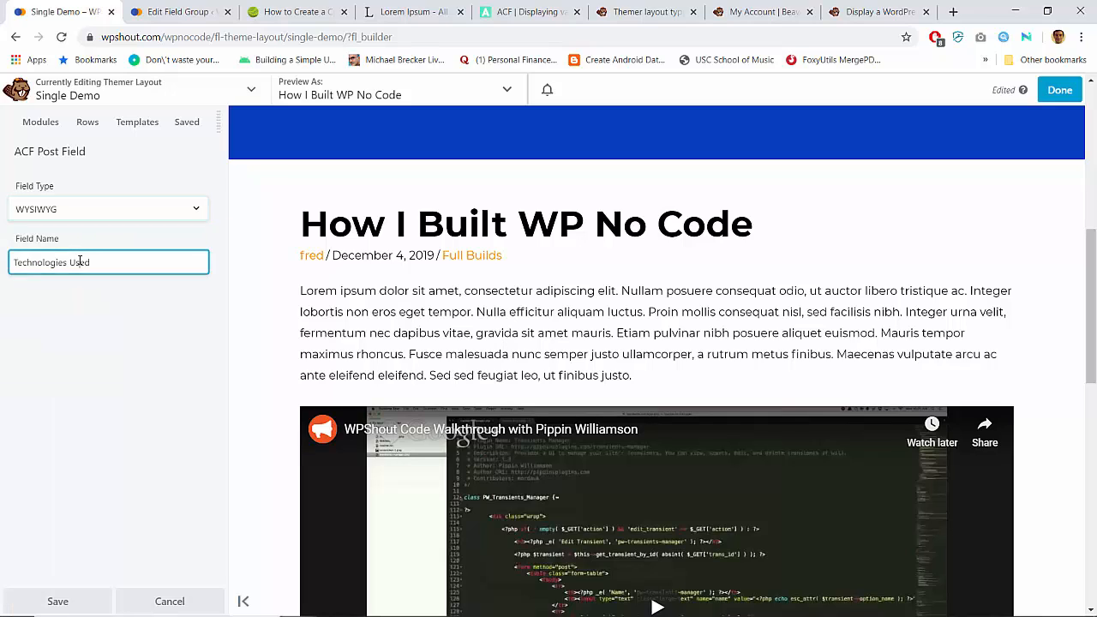
pyautogui.tripleClick(79, 262)
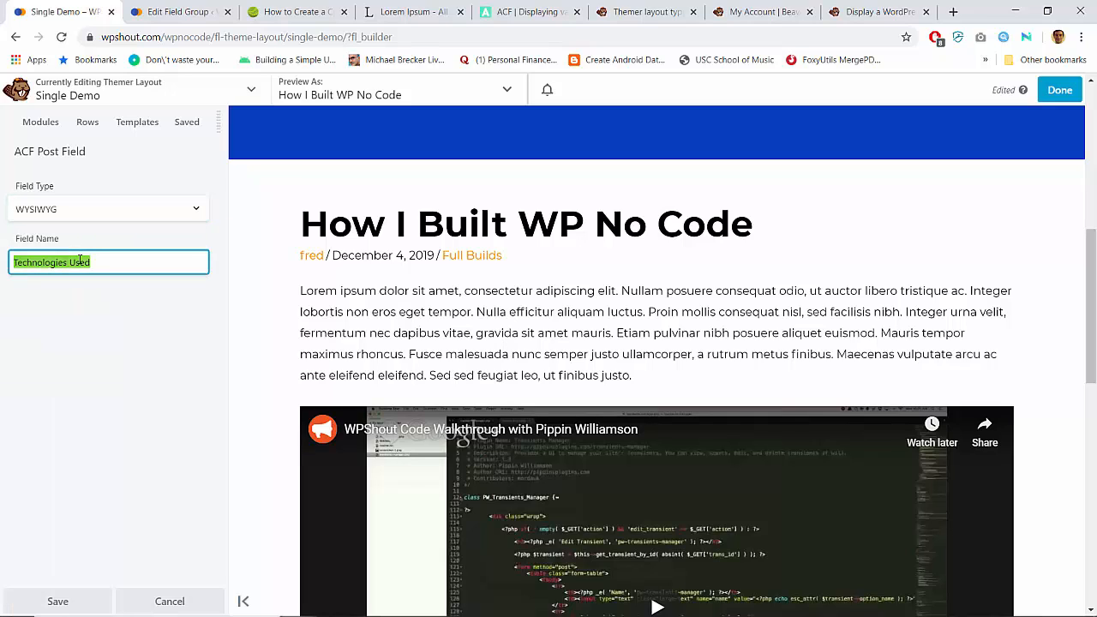
pyautogui.write('technol')
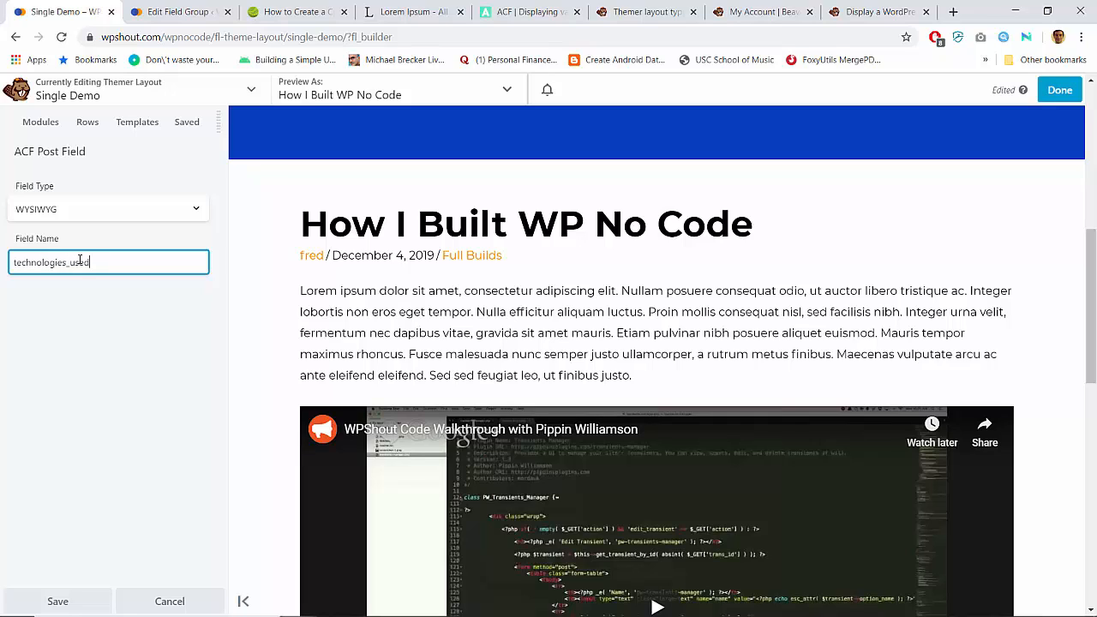
pyautogui.click(52, 601)
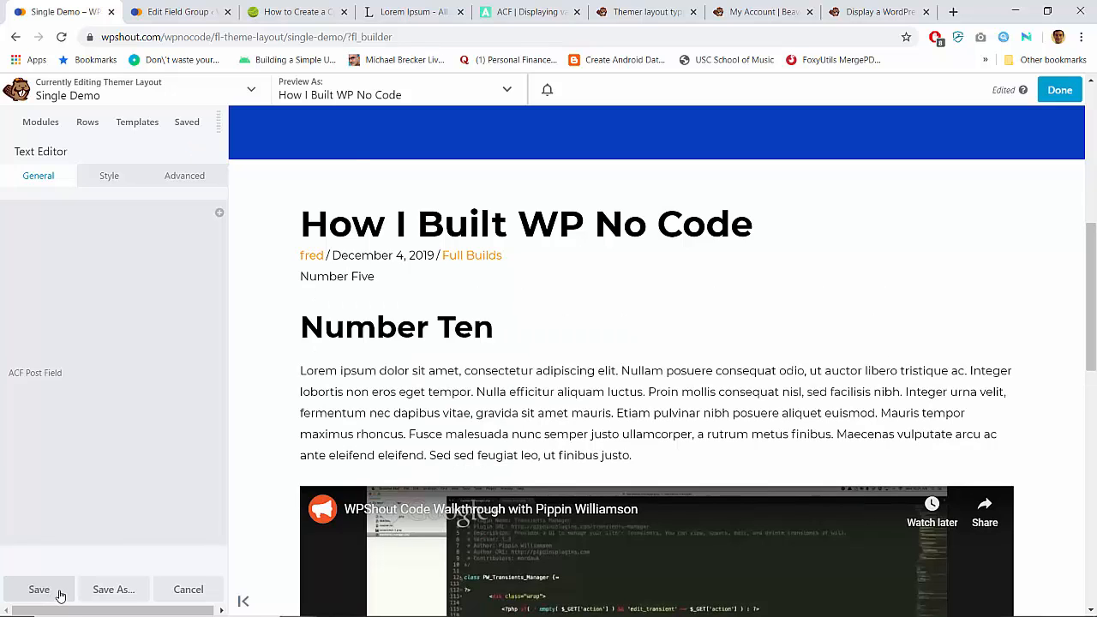
# Step: Compare the connection's type and field name with the field listed in the Demo Meta field group
pyautogui.click(204, 374)
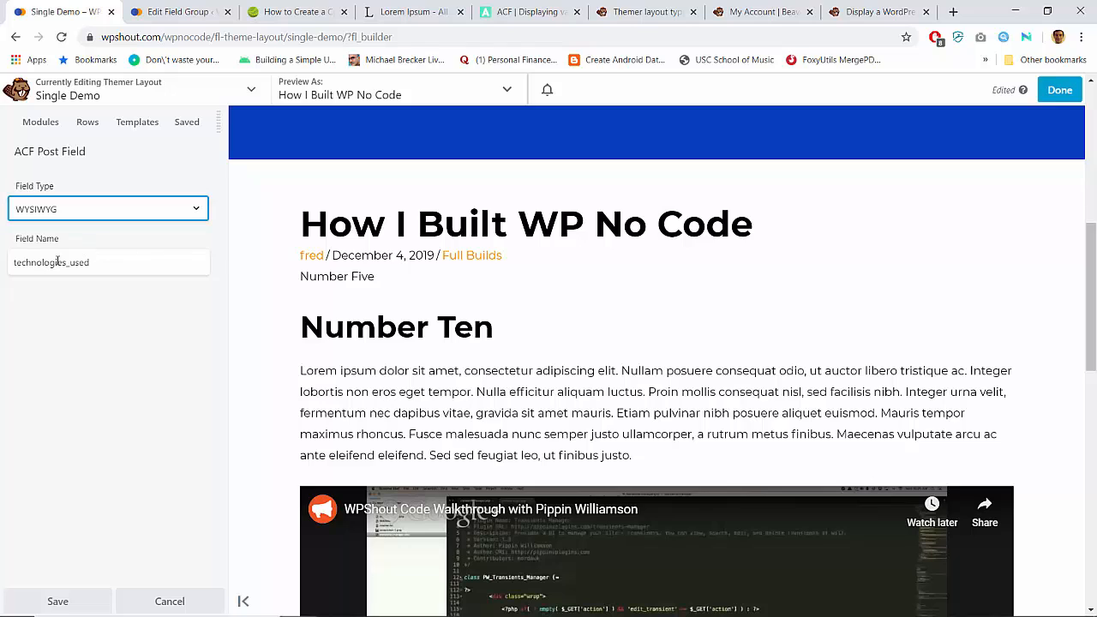
pyautogui.click(171, 12)
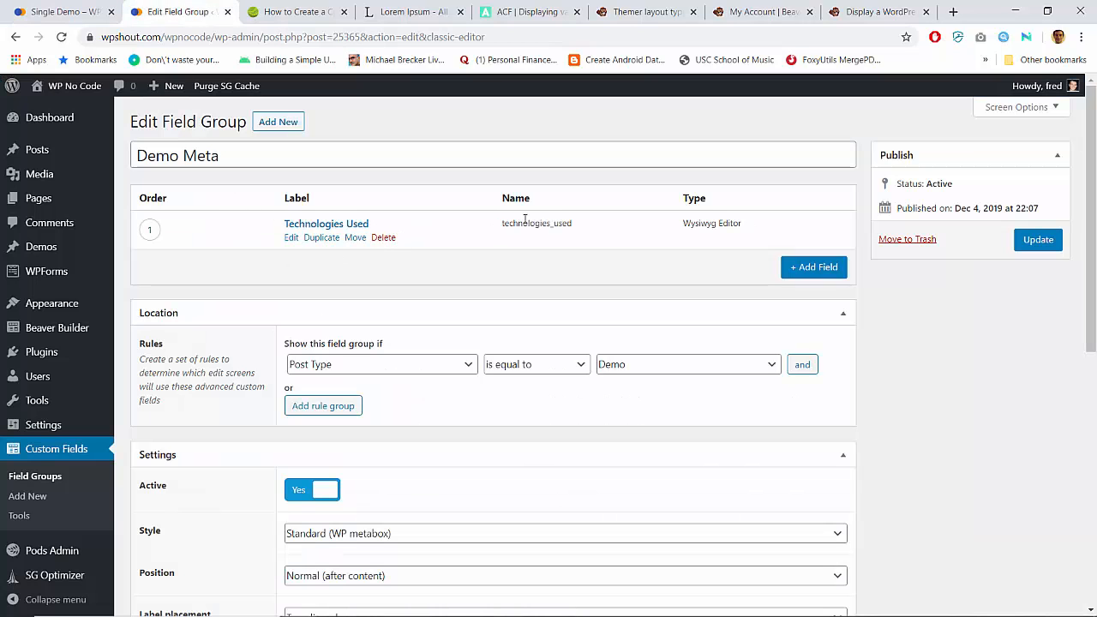
pyautogui.click(41, 10)
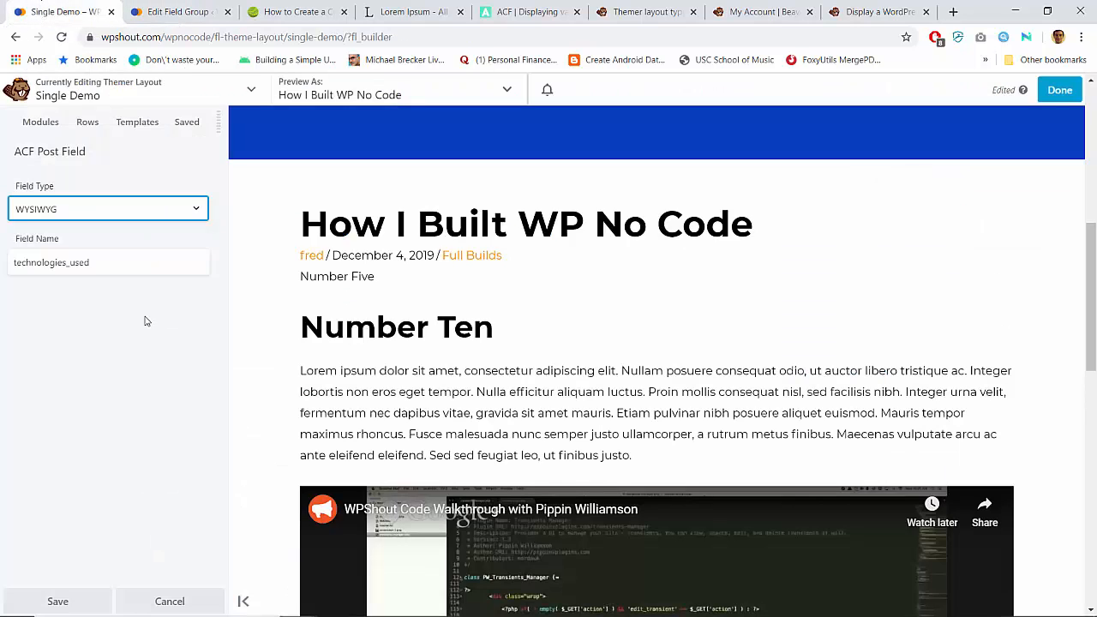
# Step: Finish editing the Single Demo layout and publish the changes
pyautogui.moveTo(315, 287)
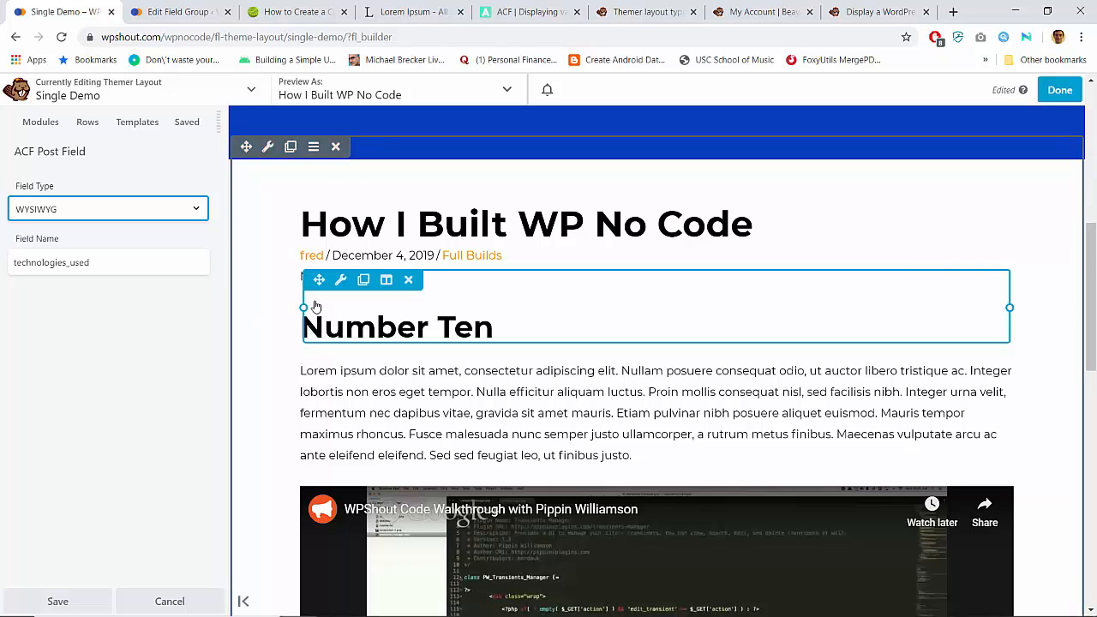
pyautogui.moveTo(368, 300)
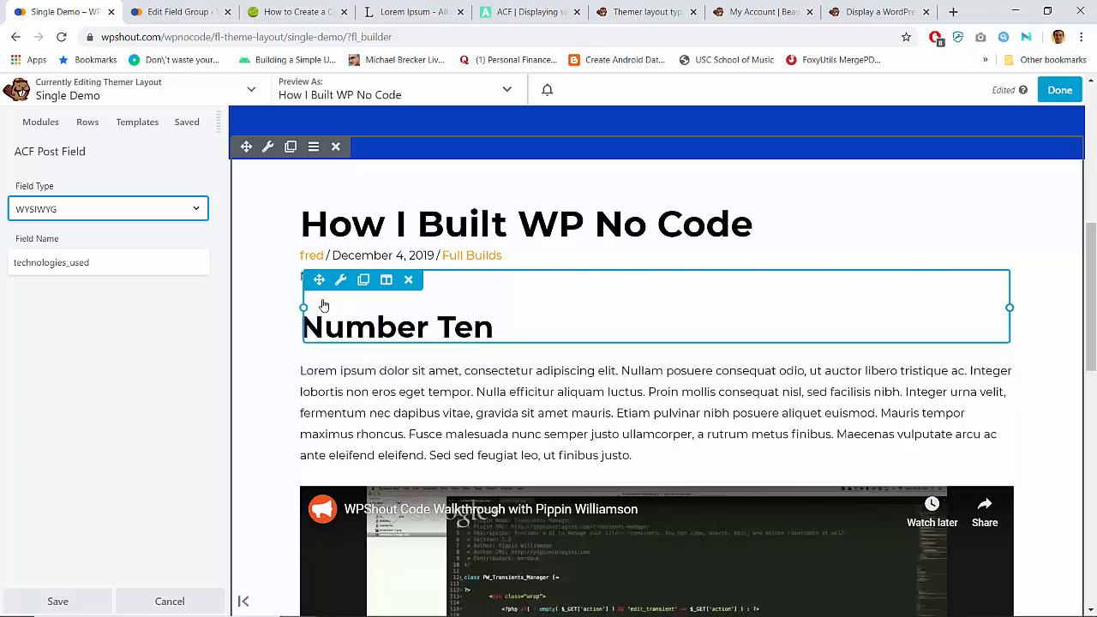
pyautogui.click(1059, 90)
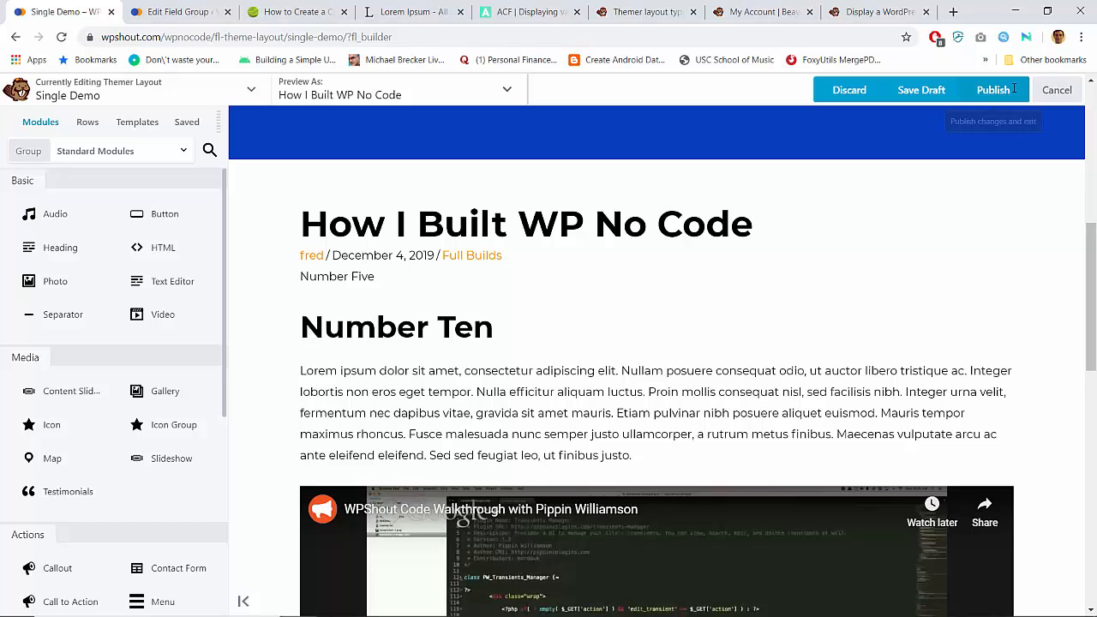
pyautogui.click(994, 90)
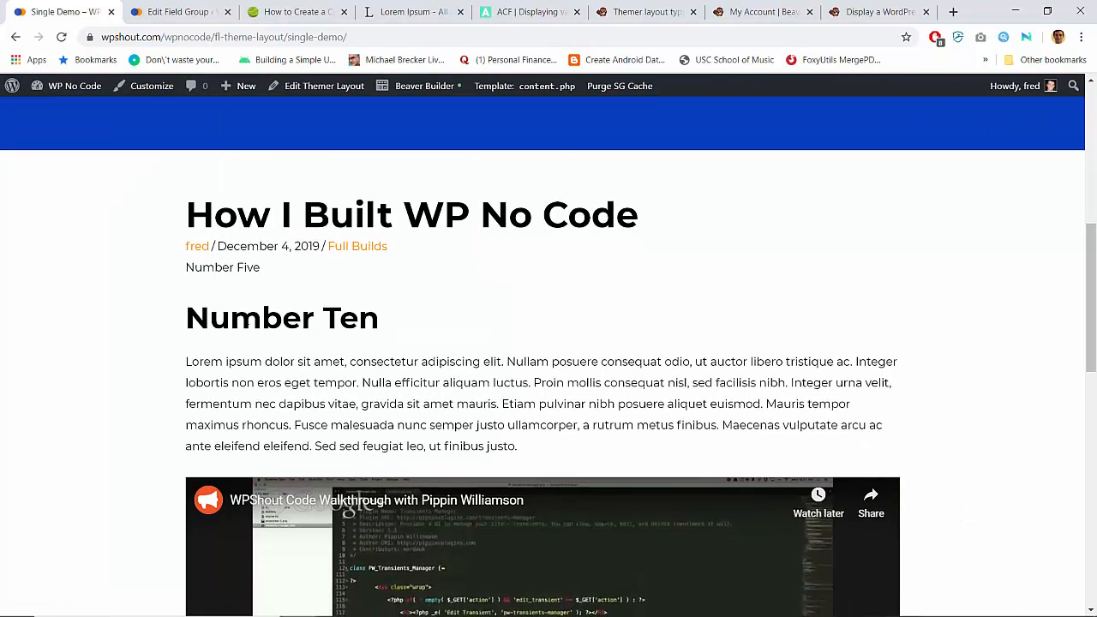
# Step: Add a text module above the technologies field in the Single Demo Themer layout, containing the level-two heading Technologies Used
pyautogui.click(424, 86)
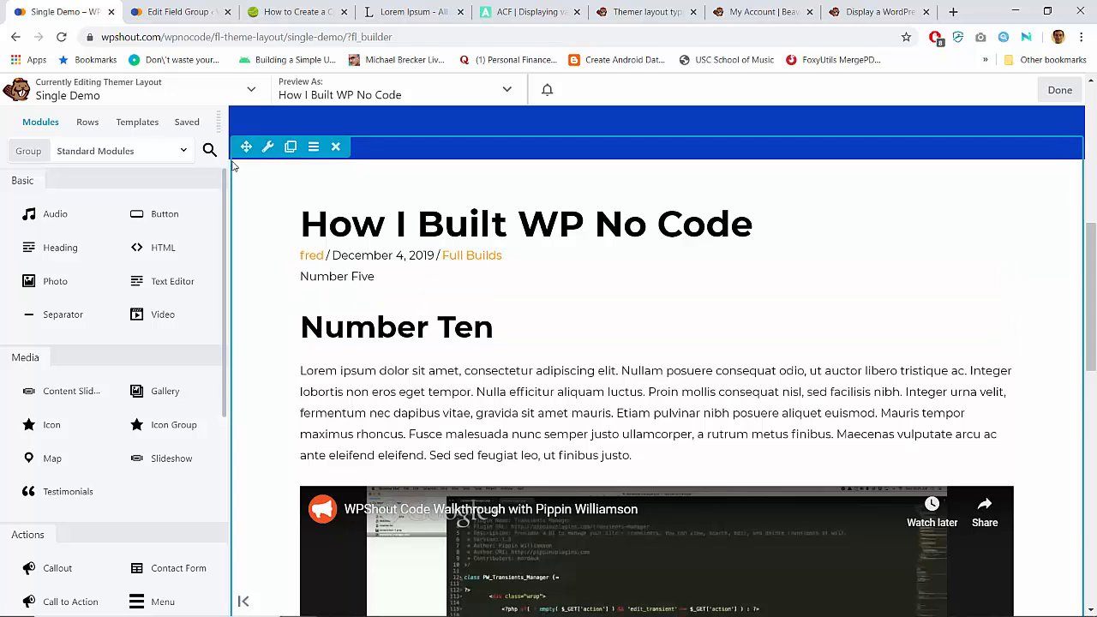
pyautogui.moveTo(165, 279); pyautogui.dragTo(327, 318)
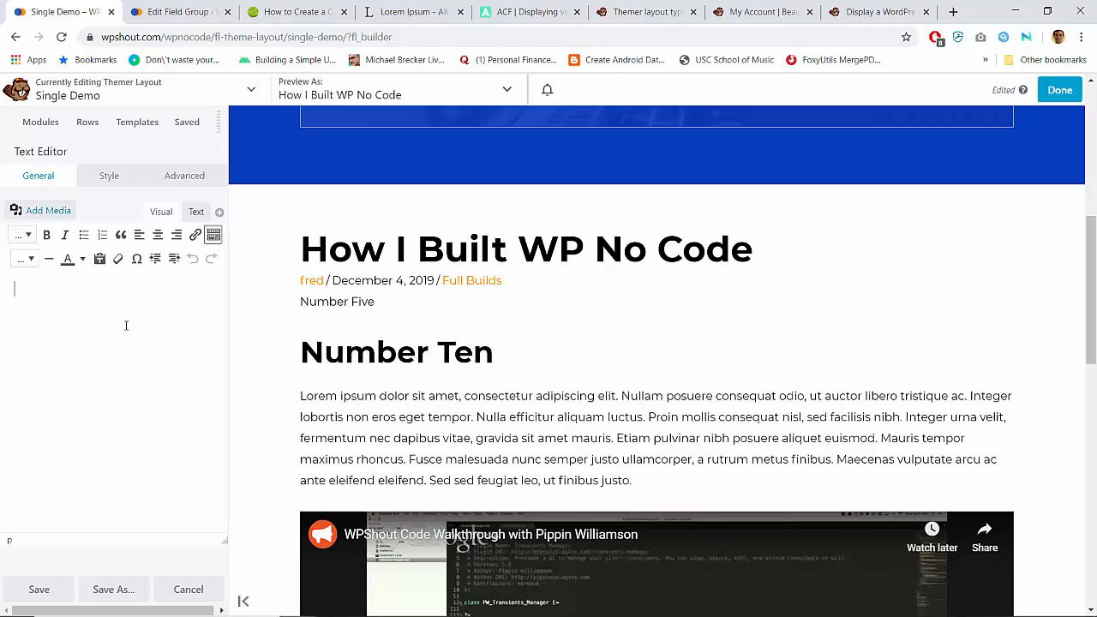
pyautogui.write('## F')
pyautogui.press('Return')
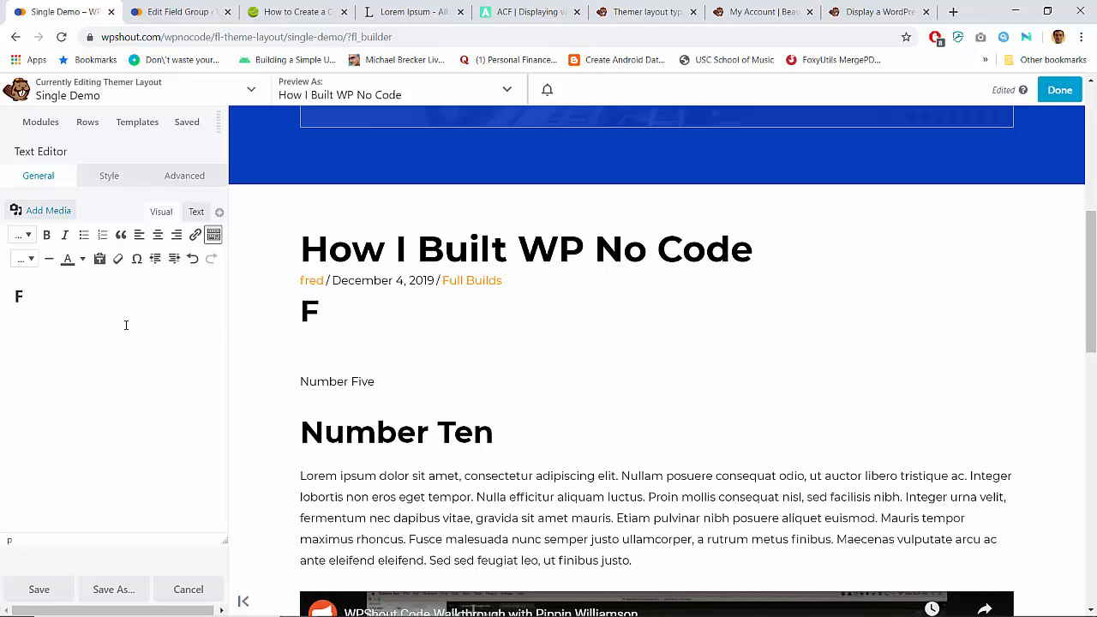
pyautogui.press('BackSpace')
pyautogui.write('Techno')
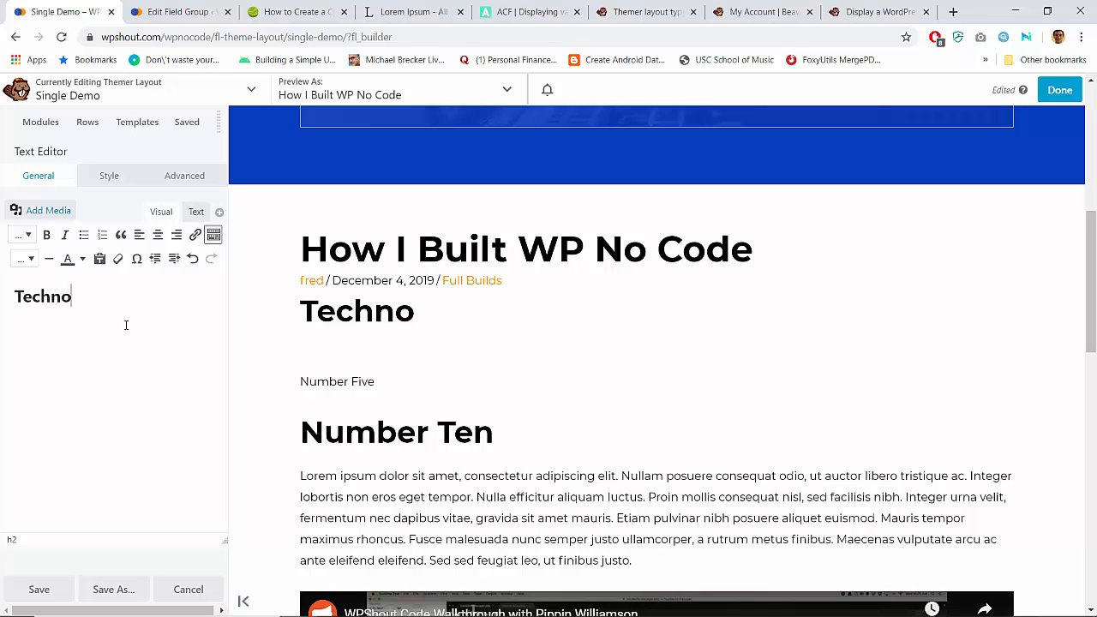
pyautogui.write('logies Used')
# Step: Try formatting the Technologies Used heading as a paragraph, then restore it to Heading 2
pyautogui.hotkey('ctrl', 'a')
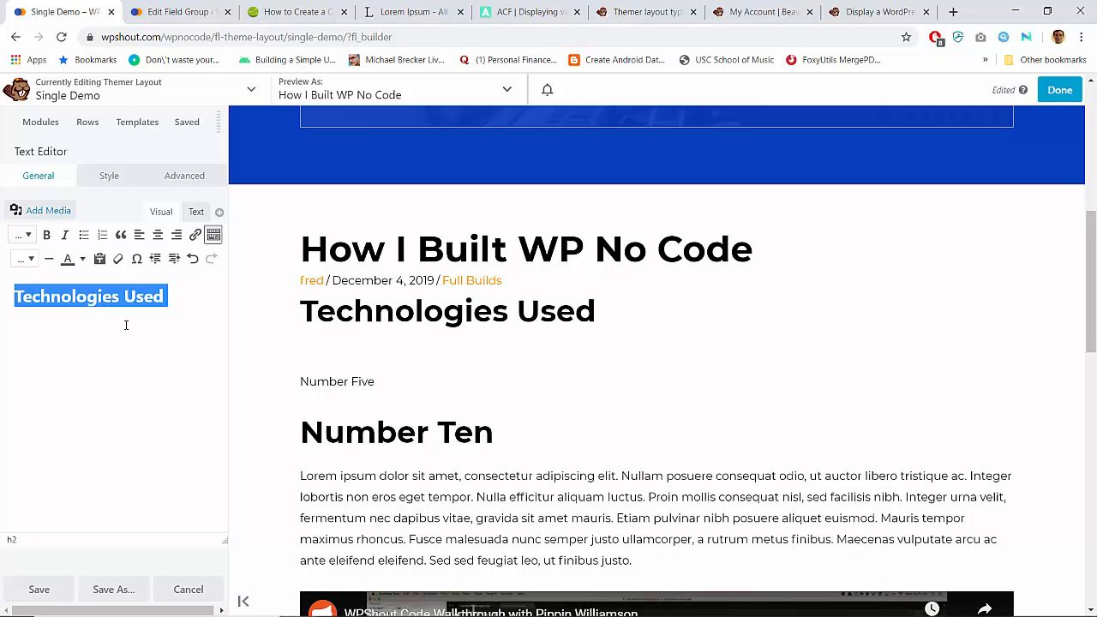
pyautogui.click(25, 235)
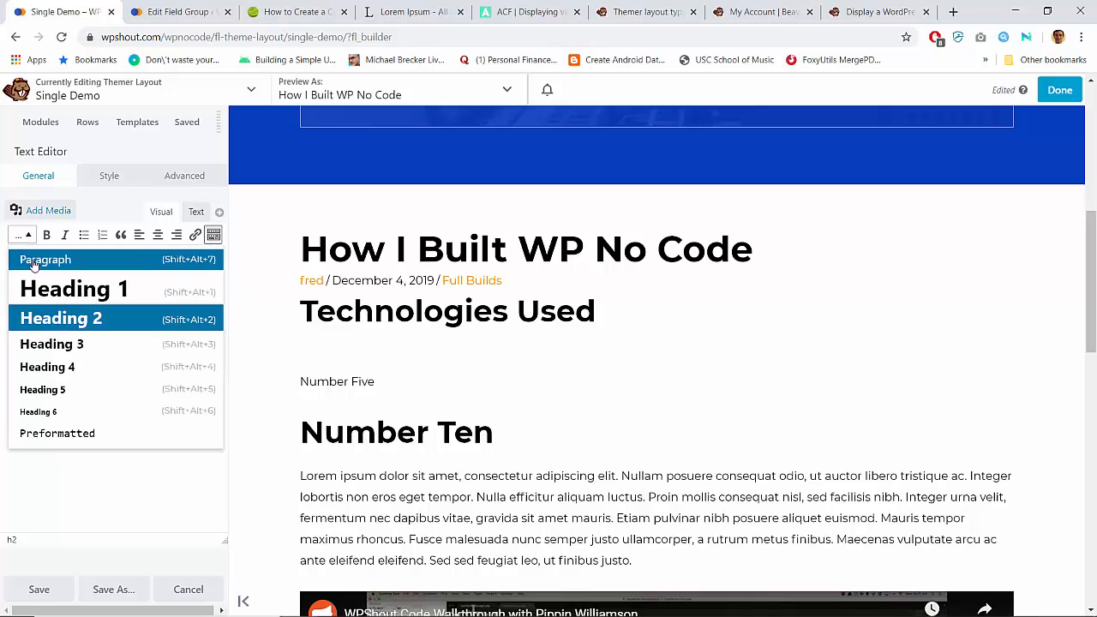
pyautogui.click(38, 255)
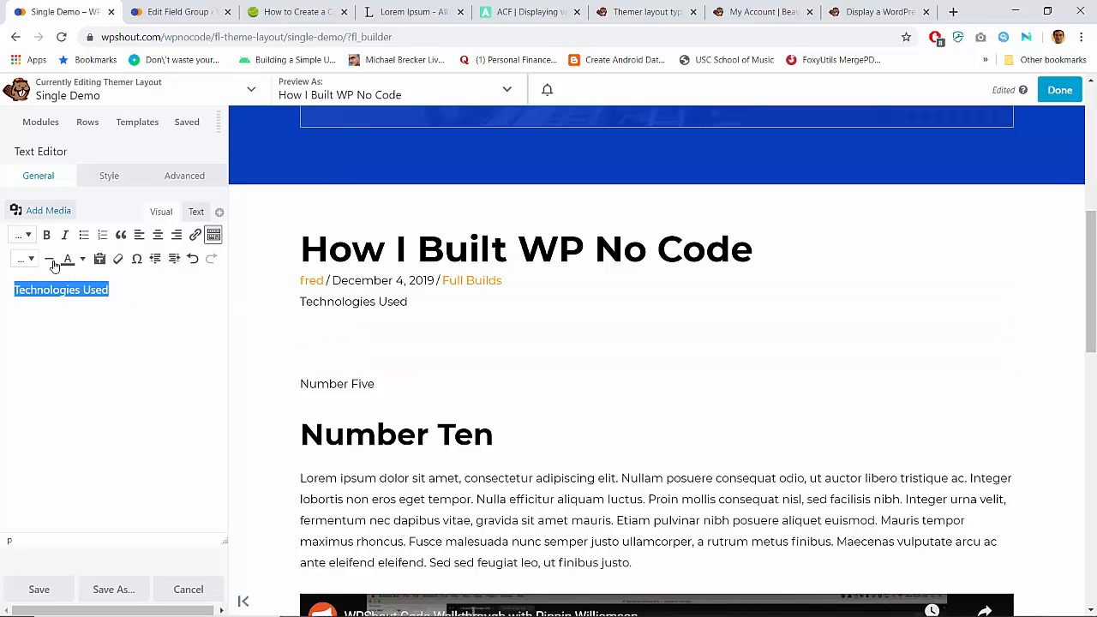
pyautogui.click(47, 235)
pyautogui.click(46, 236)
pyautogui.click(23, 235)
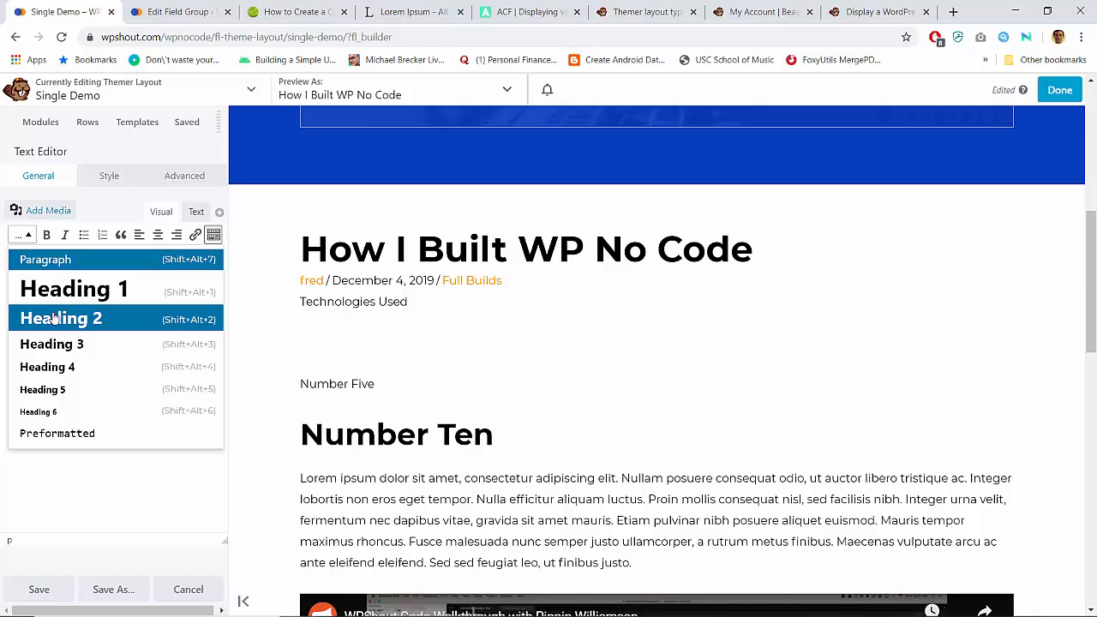
pyautogui.click(53, 318)
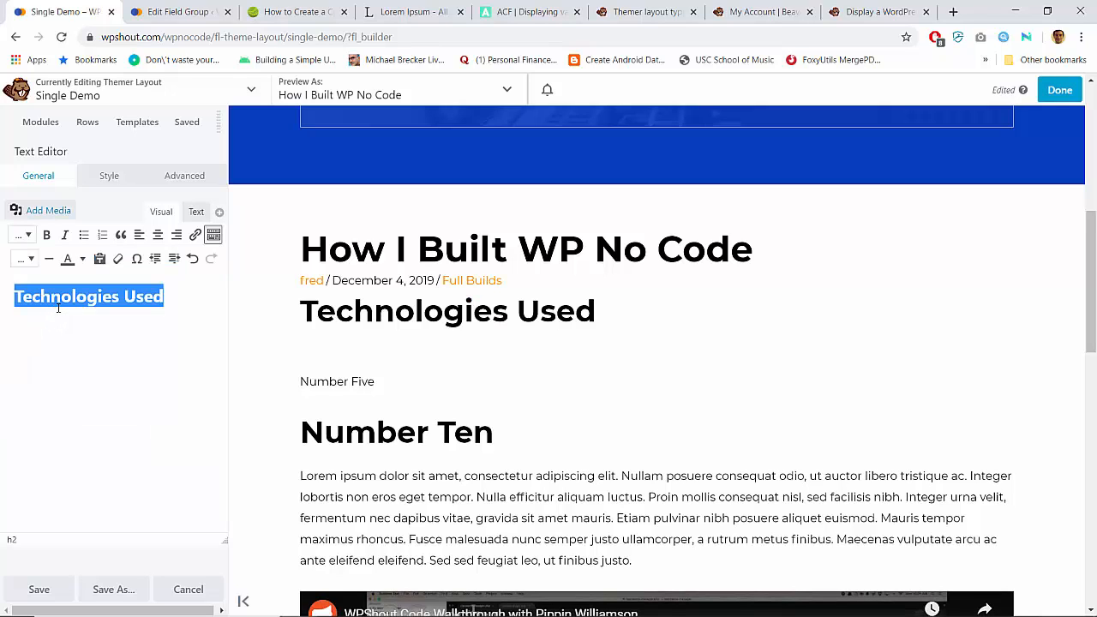
# Step: Remove the empty paragraph below the Technologies Used heading and set the module's top margin to 20 px
pyautogui.click(195, 212)
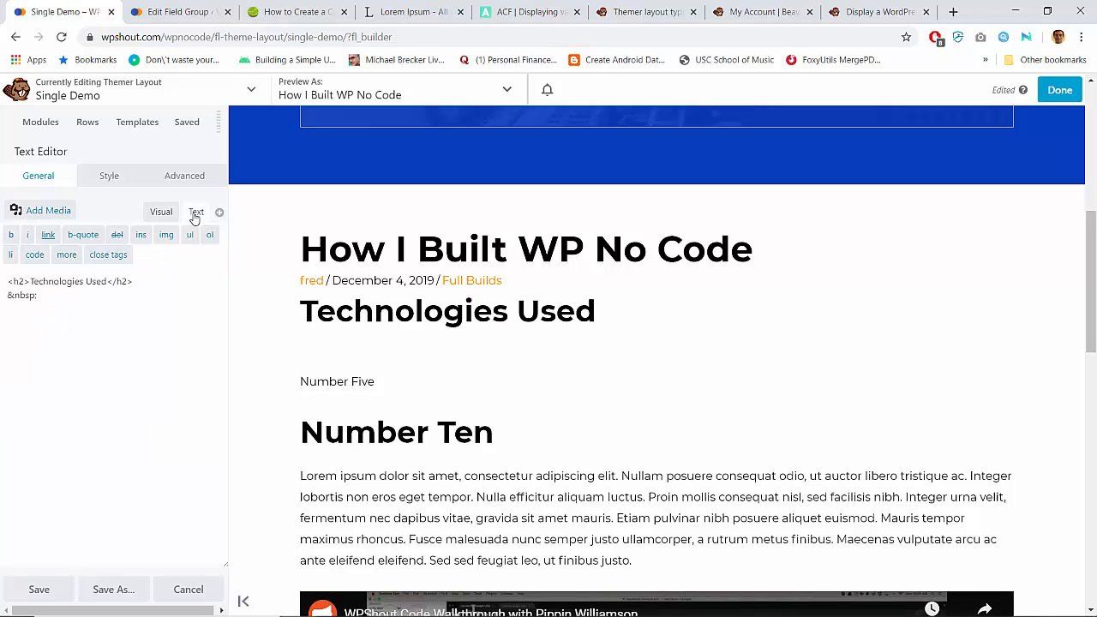
pyautogui.click(162, 213)
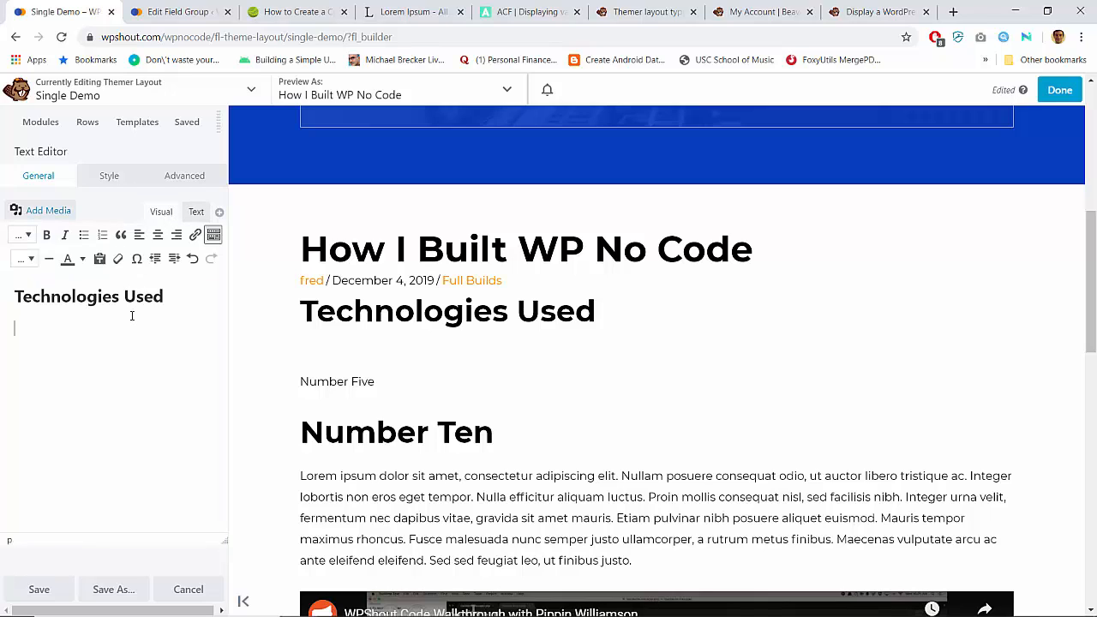
pyautogui.press('BackSpace')
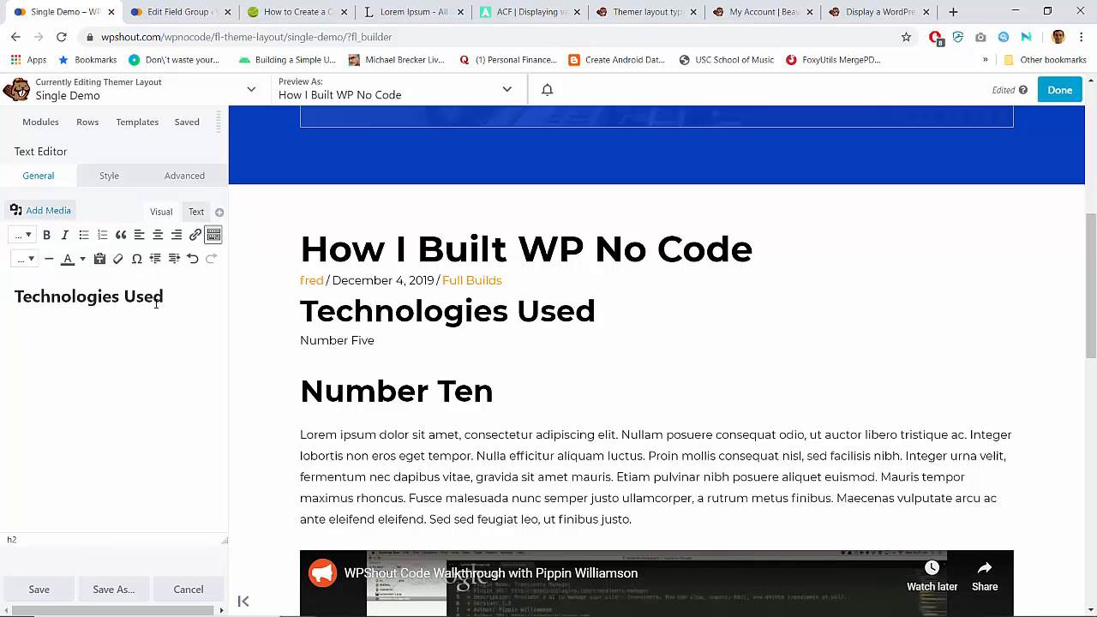
pyautogui.click(184, 177)
pyautogui.click(41, 262)
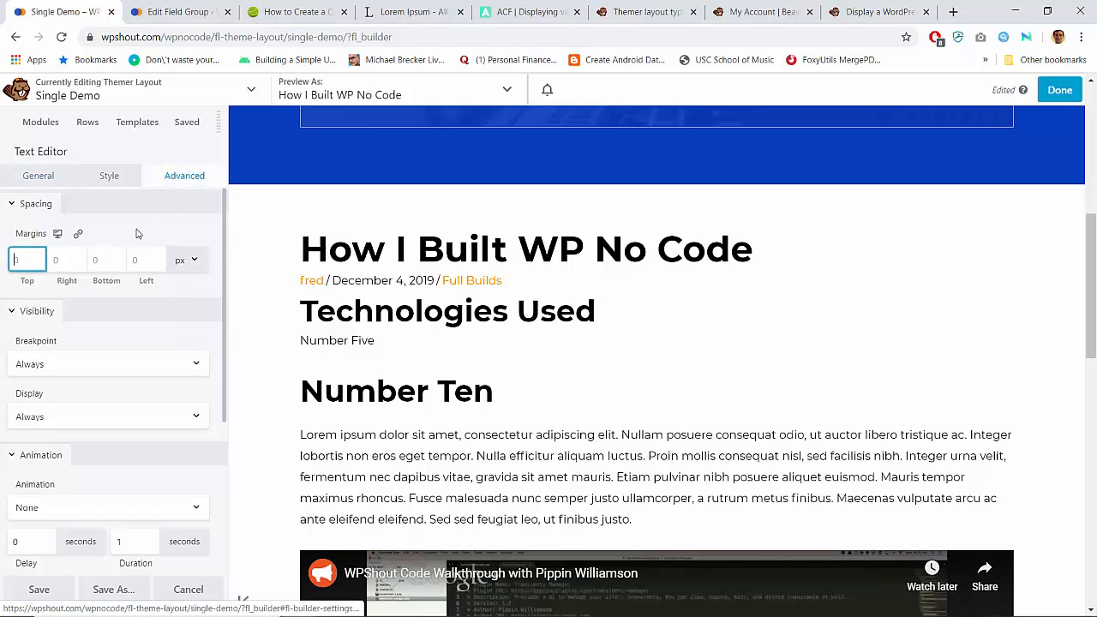
pyautogui.write('20')
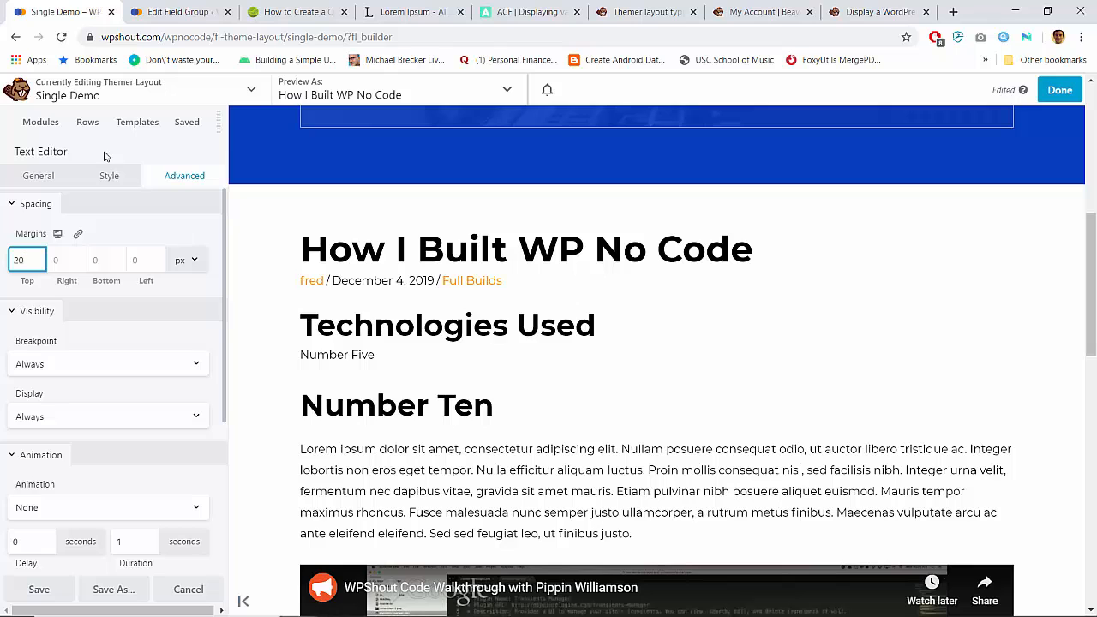
# Step: Try to place a one-column row beside the Technologies Used heading and move the technologies field module into it
pyautogui.click(91, 126)
pyautogui.moveTo(95, 204); pyautogui.dragTo(367, 363)
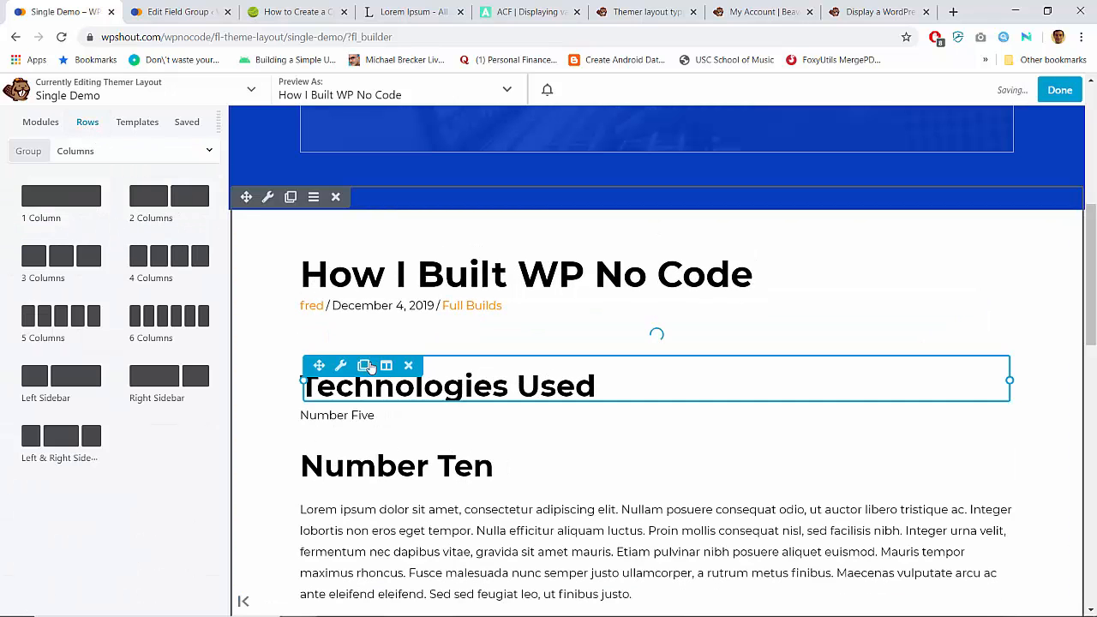
pyautogui.moveTo(319, 414); pyautogui.dragTo(343, 345)
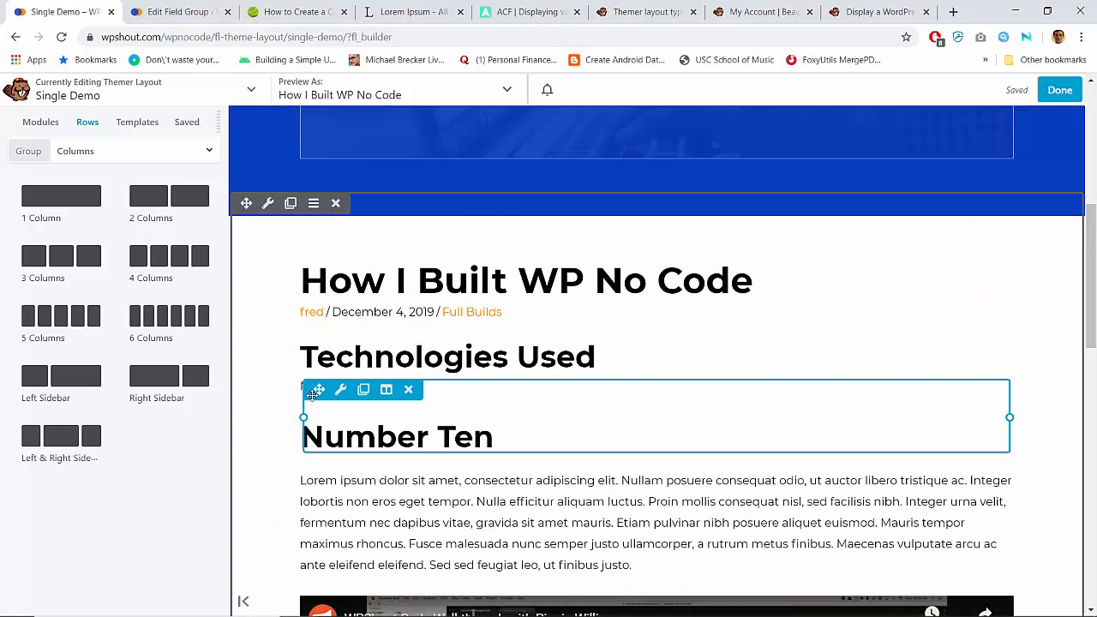
pyautogui.moveTo(314, 394); pyautogui.dragTo(330, 351)
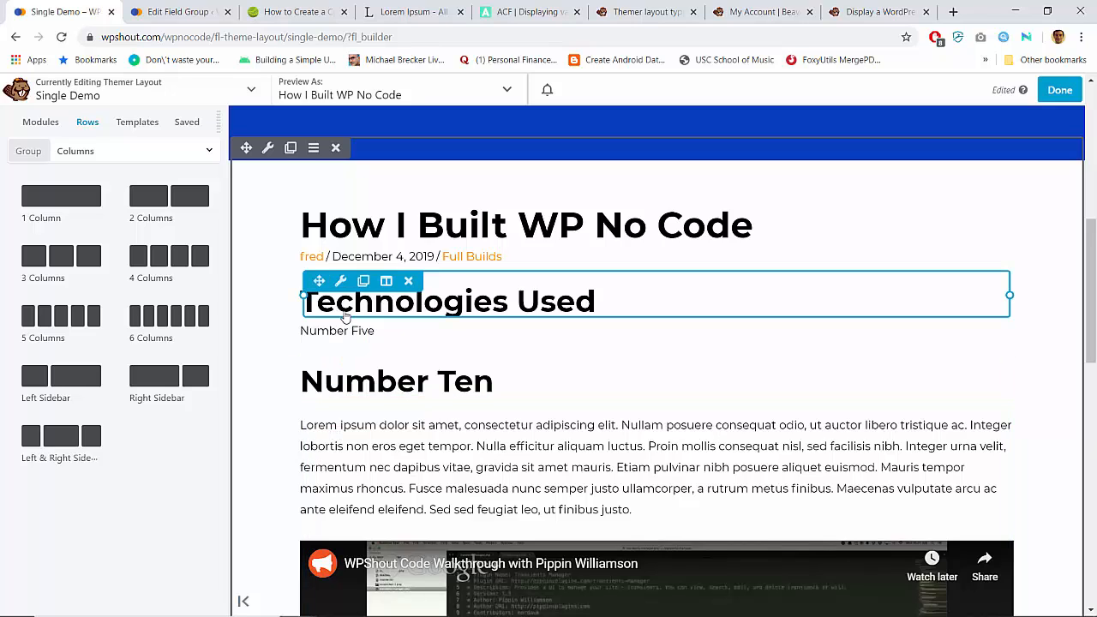
# Step: Examine the style and advanced settings of the text module that displays the technologies field
pyautogui.click(340, 330)
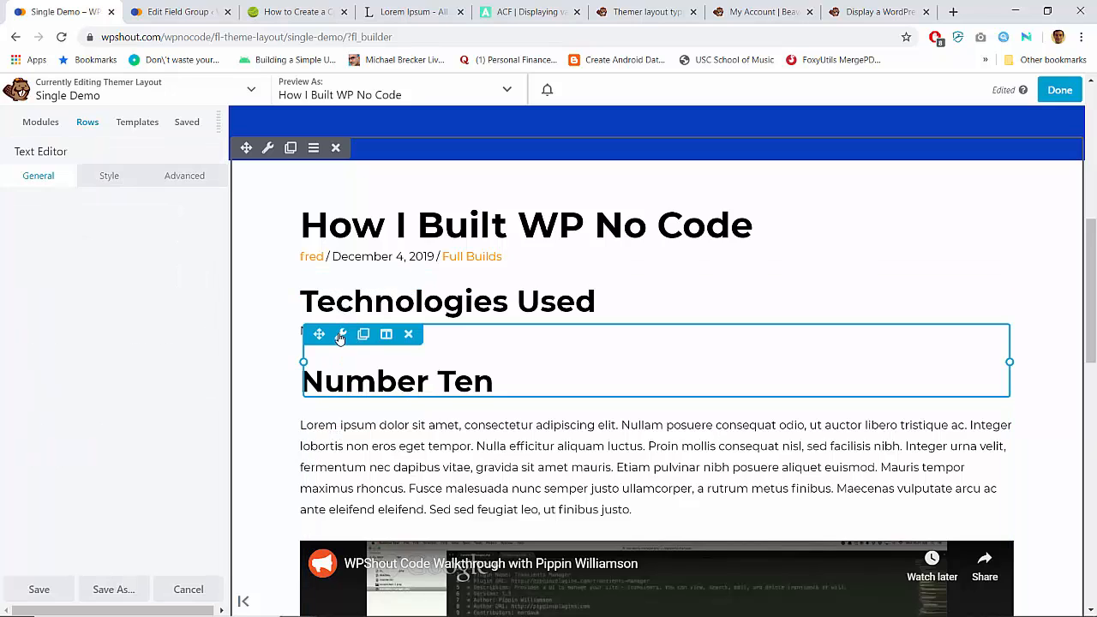
pyautogui.click(93, 184)
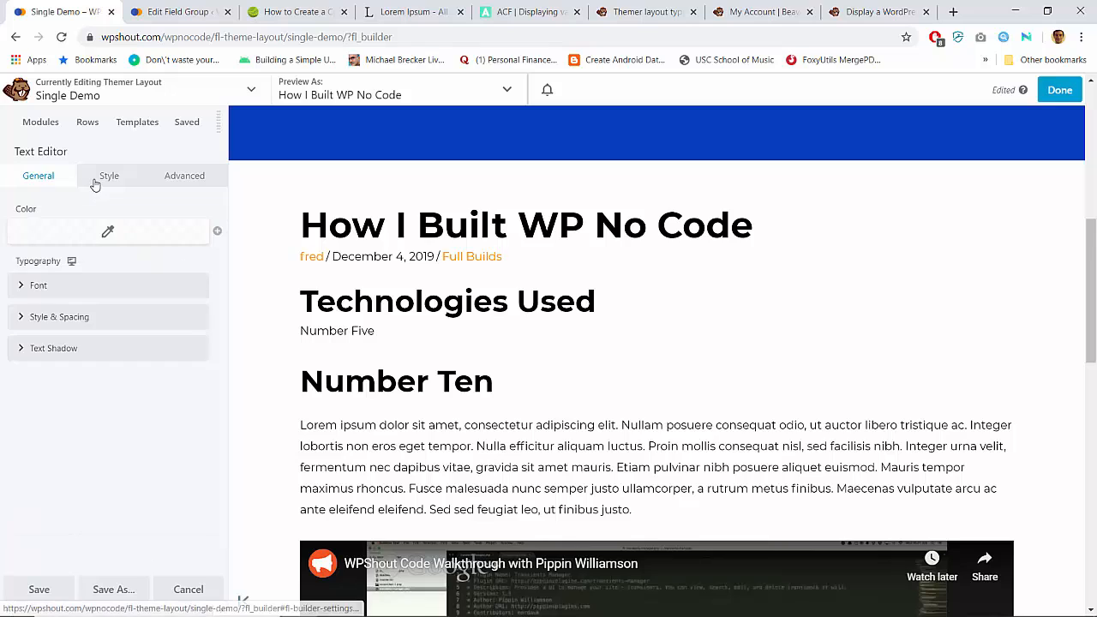
pyautogui.click(179, 184)
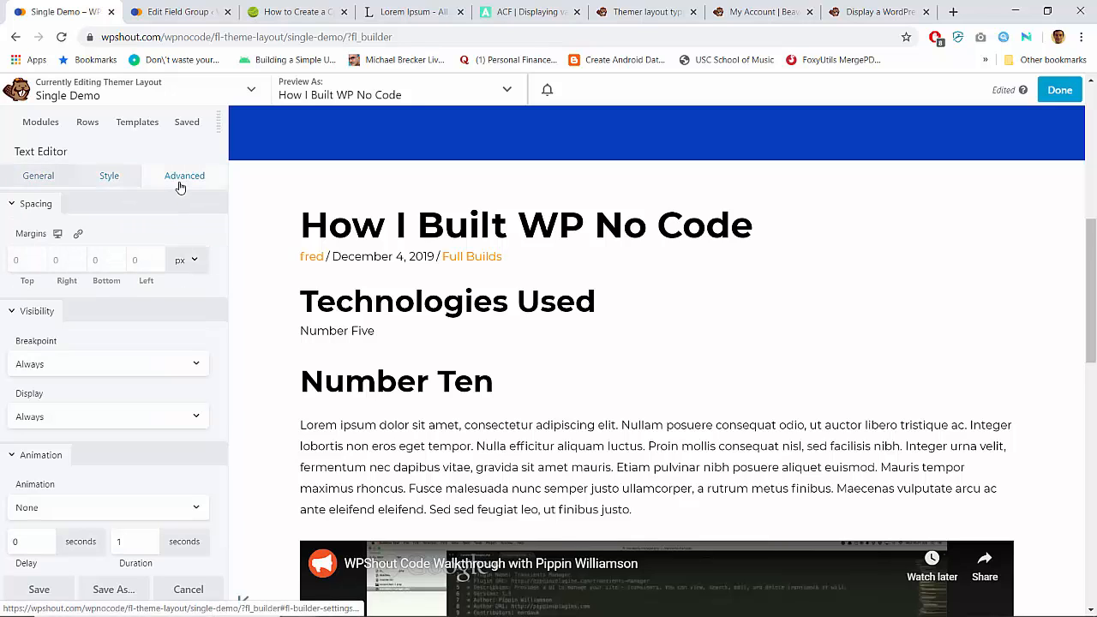
pyautogui.click(57, 182)
pyautogui.click(108, 181)
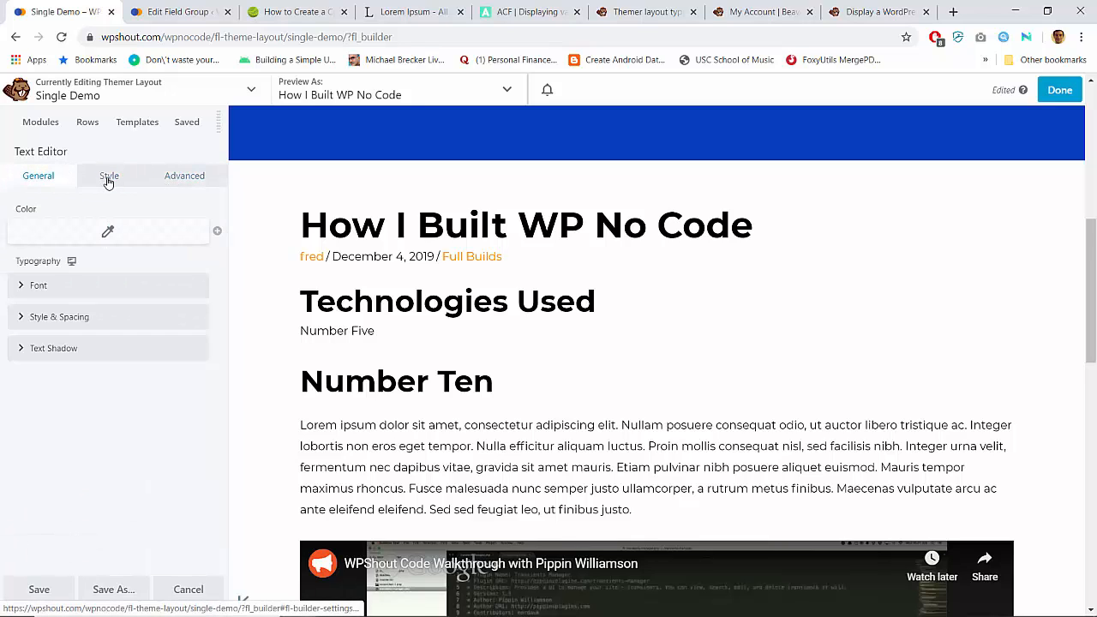
pyautogui.click(162, 178)
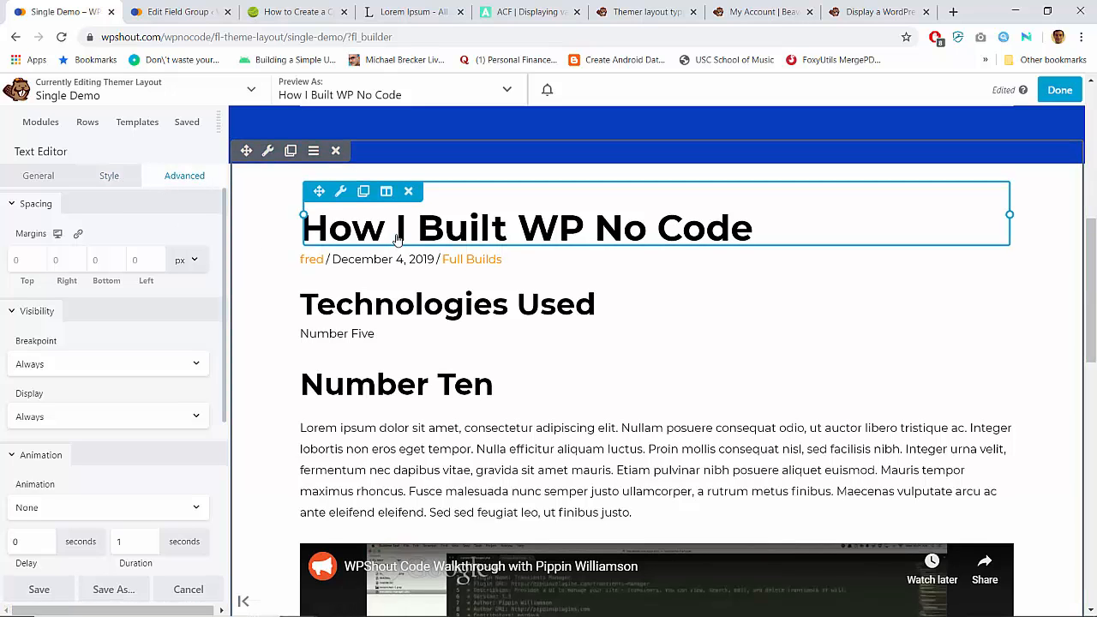
# Step: Duplicate the whole row containing the post title, technologies and content modules twice
pyautogui.scroll(1, 396, 239)
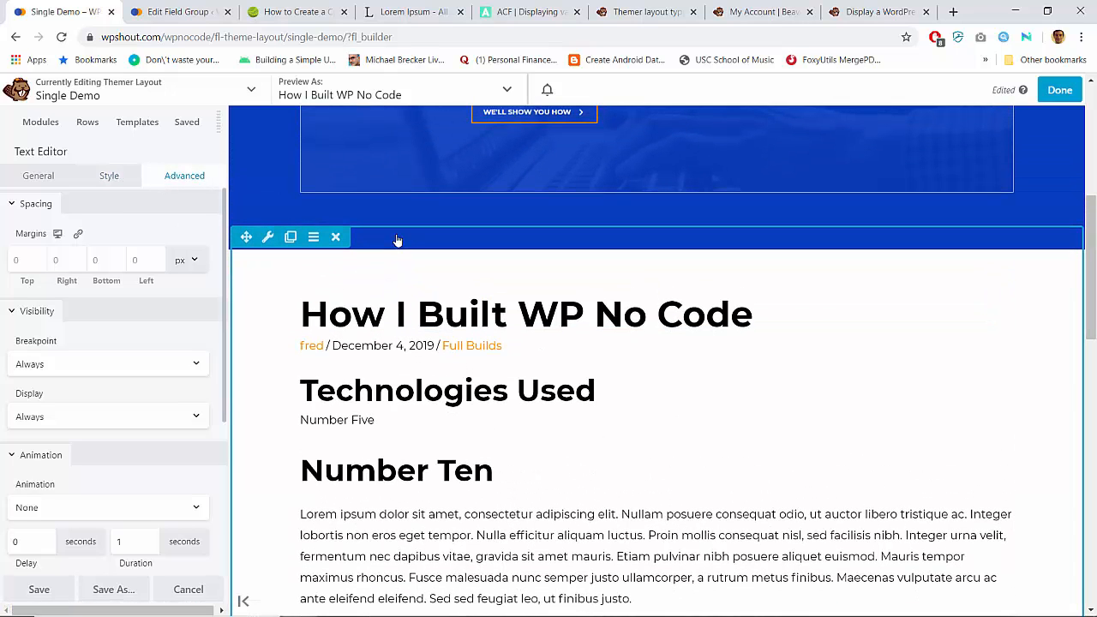
pyautogui.click(289, 237)
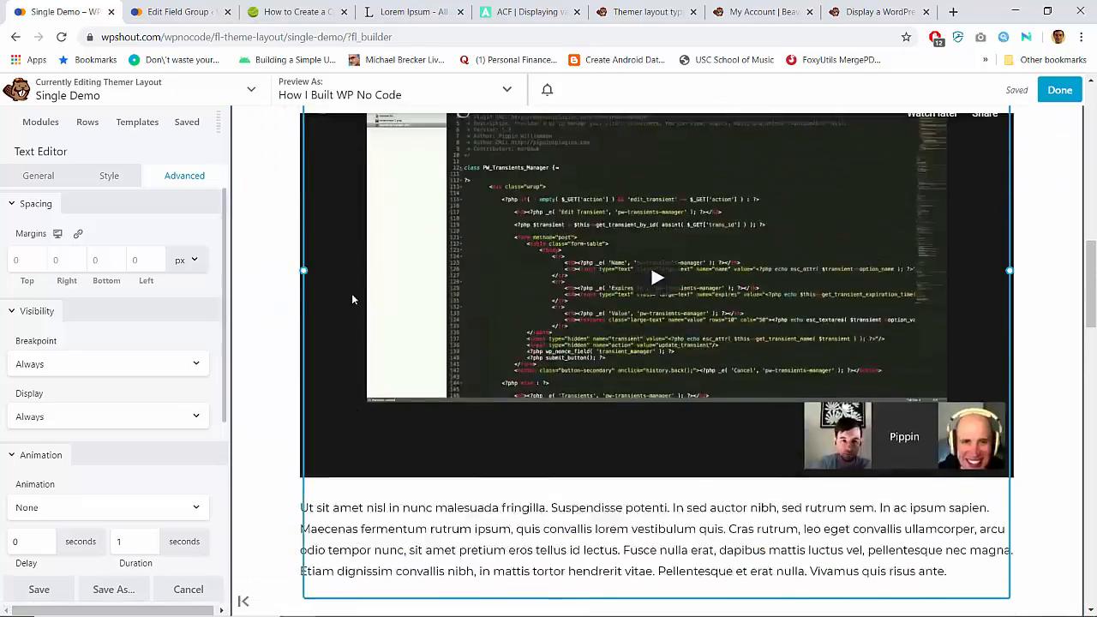
pyautogui.scroll(-1, 353, 297)
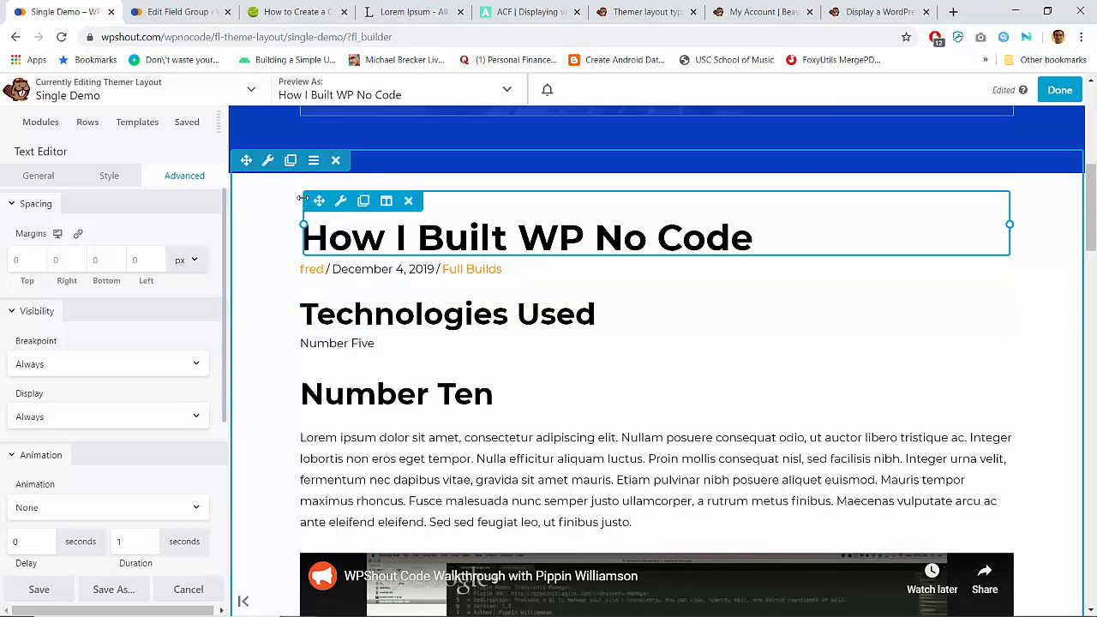
pyautogui.click(290, 160)
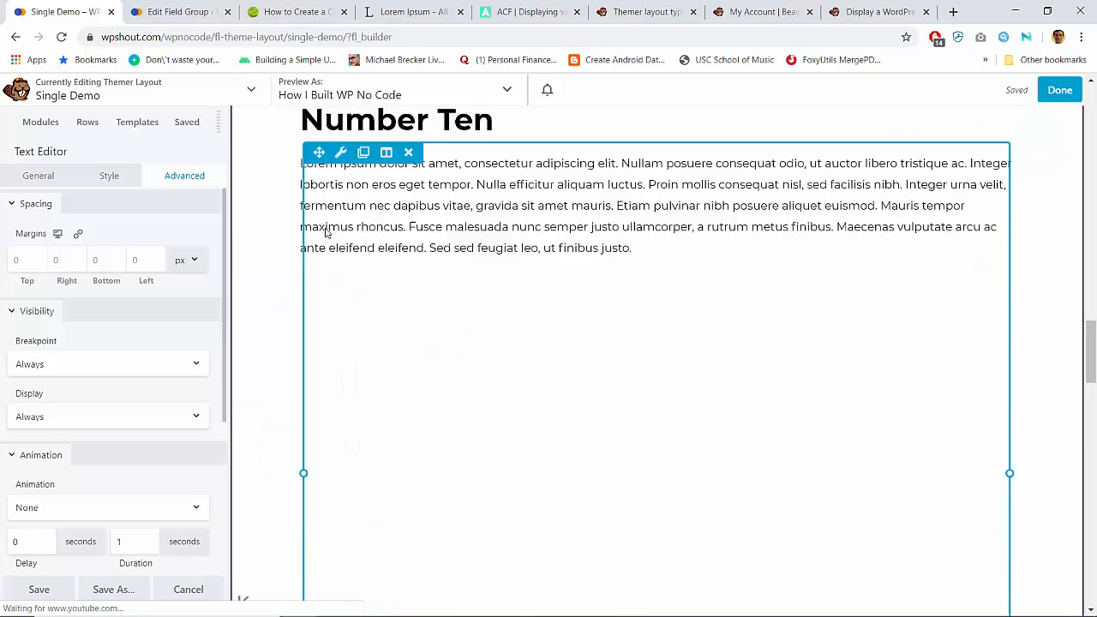
pyautogui.scroll(-2, 325, 233)
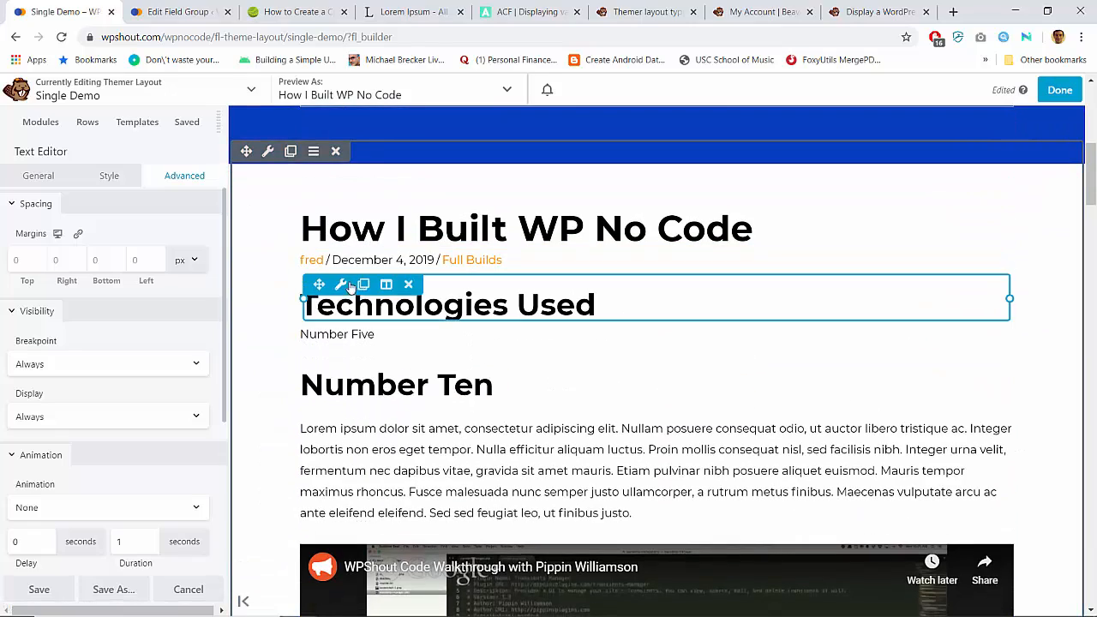
# Step: Delete the Technologies Used heading, technologies field, post content and comments modules from the first of the three identical rows
pyautogui.click(409, 288)
pyautogui.press('Return')
pyautogui.click(410, 288)
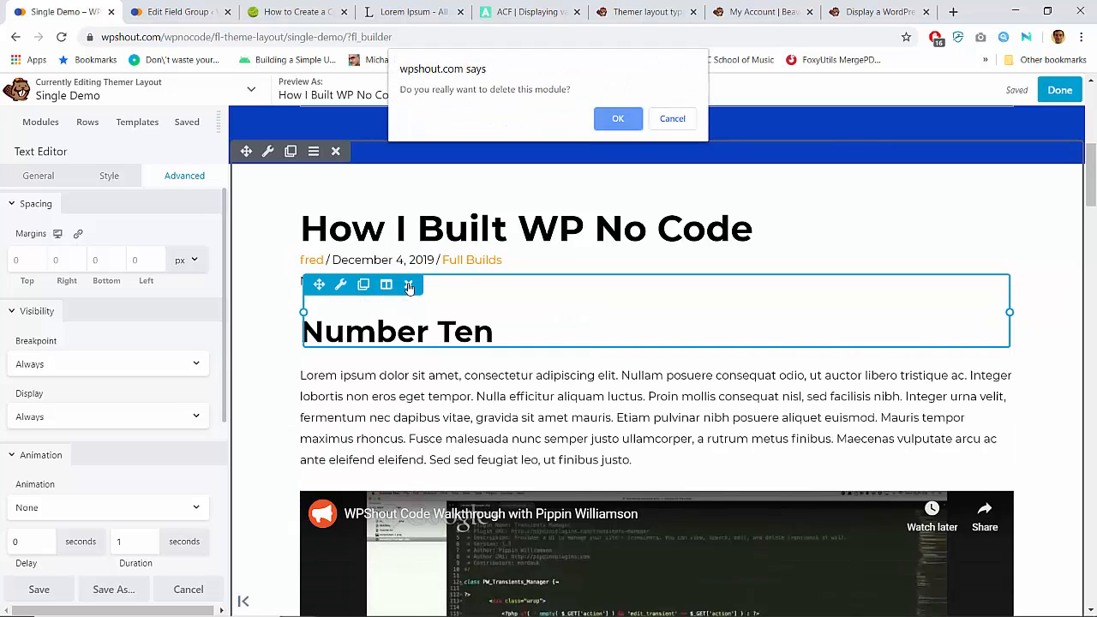
pyautogui.press('Return')
pyautogui.click(390, 289)
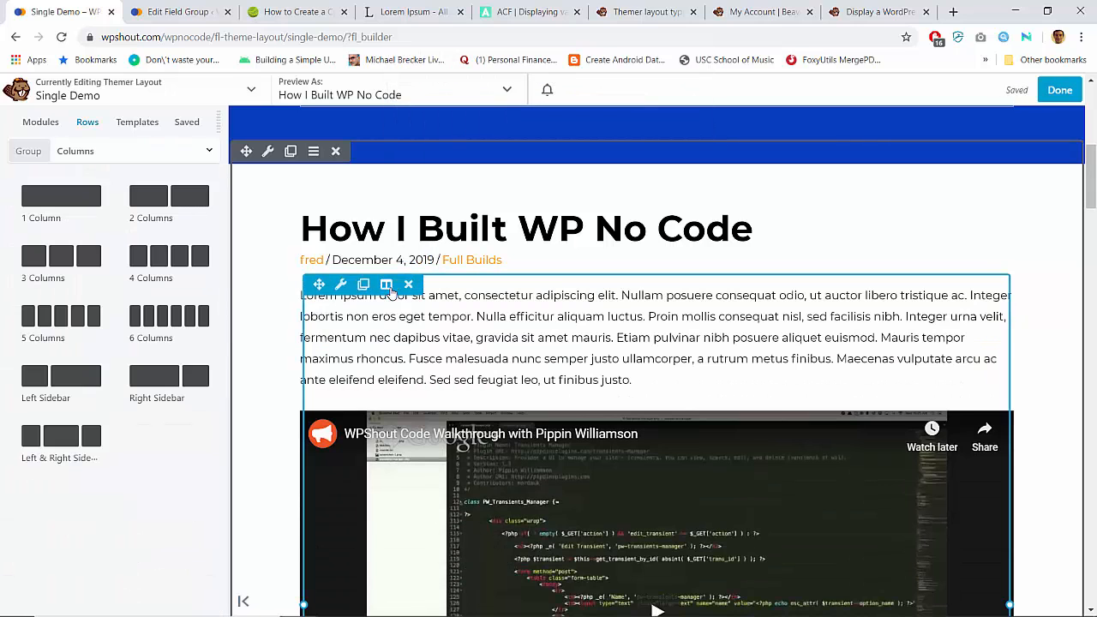
pyautogui.click(408, 286)
pyautogui.press('Return')
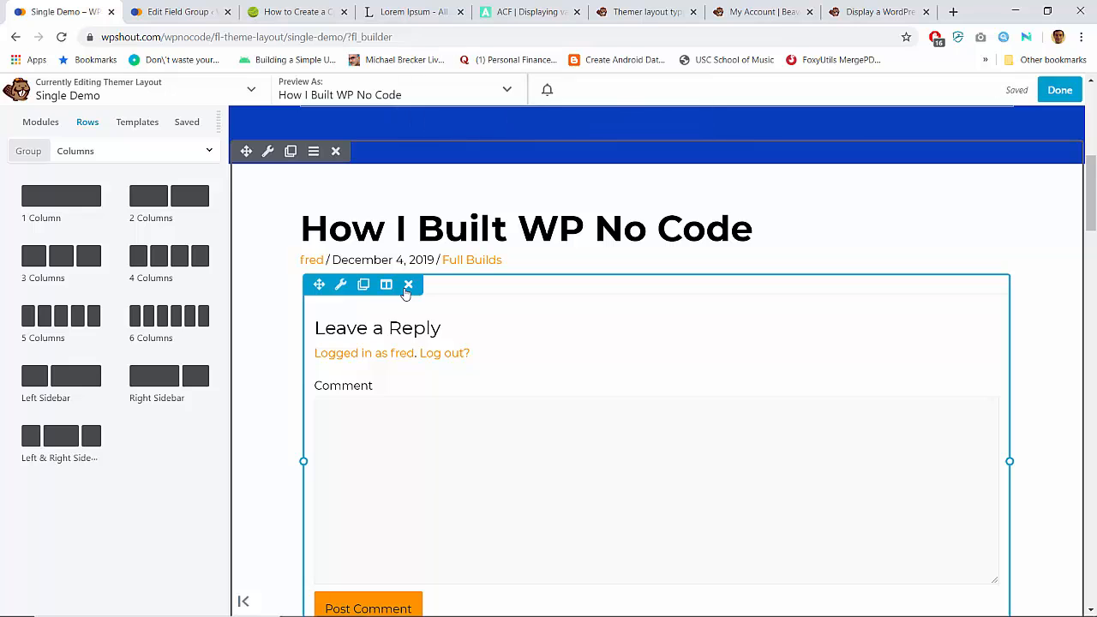
pyautogui.click(408, 286)
pyautogui.press('Return')
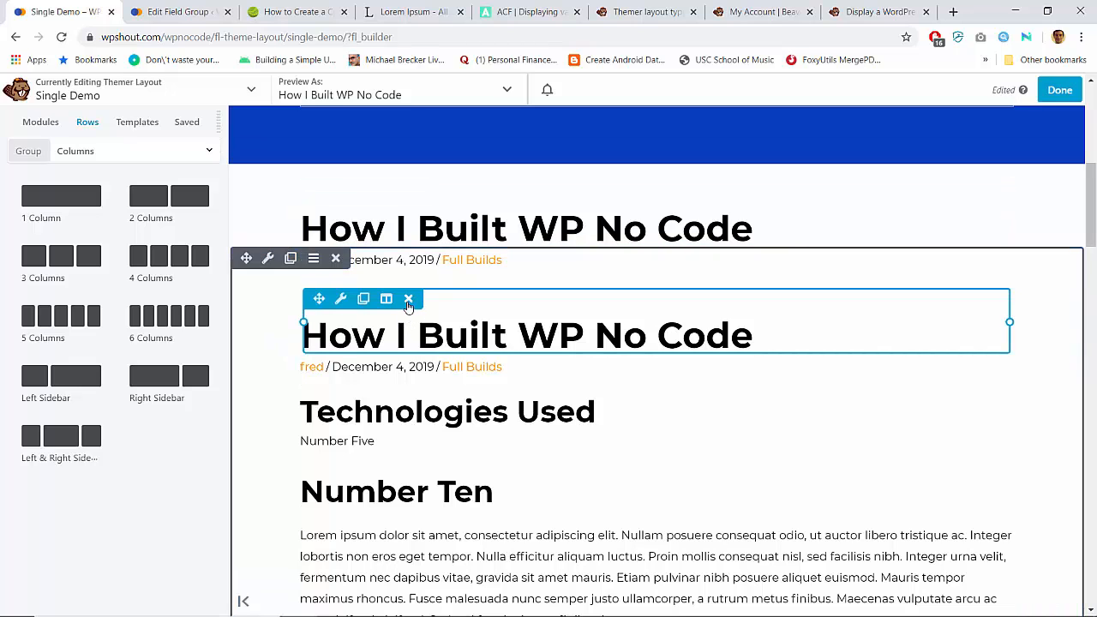
# Step: Delete the post title, post info, post content and comments modules from the second of the three rows
pyautogui.click(408, 299)
pyautogui.press('Return')
pyautogui.click(408, 299)
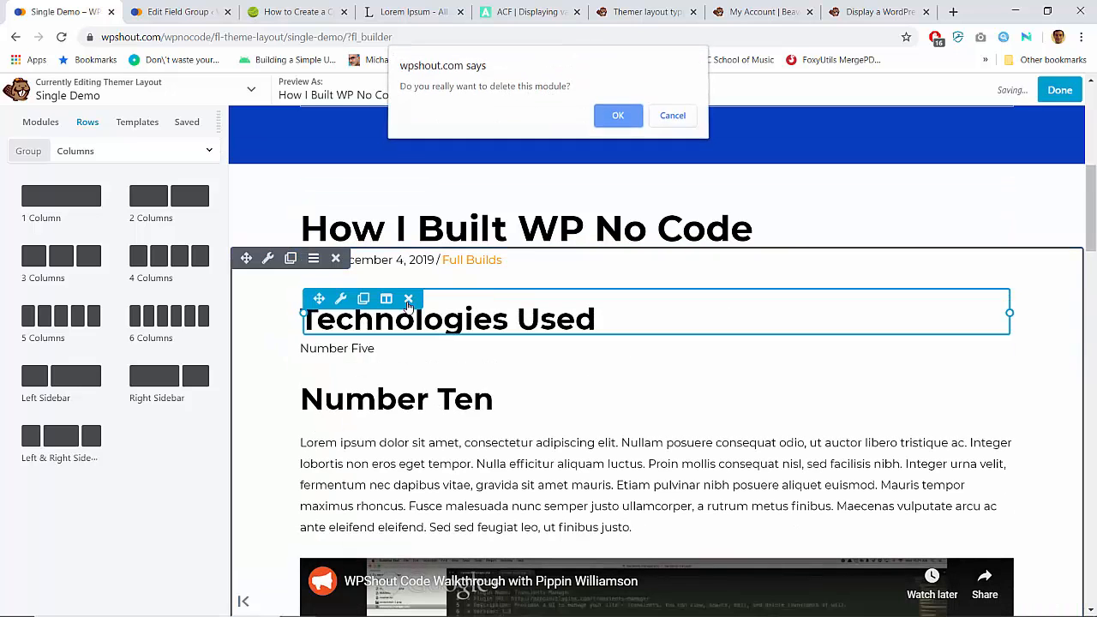
pyautogui.press('Return')
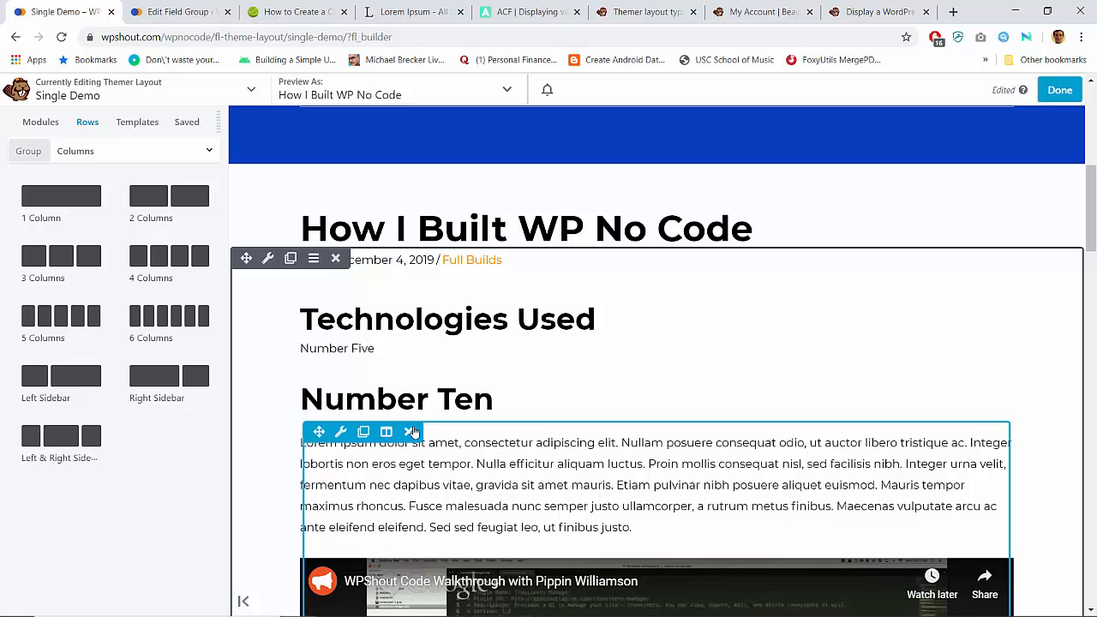
pyautogui.click(410, 431)
pyautogui.press('Return')
pyautogui.click(410, 431)
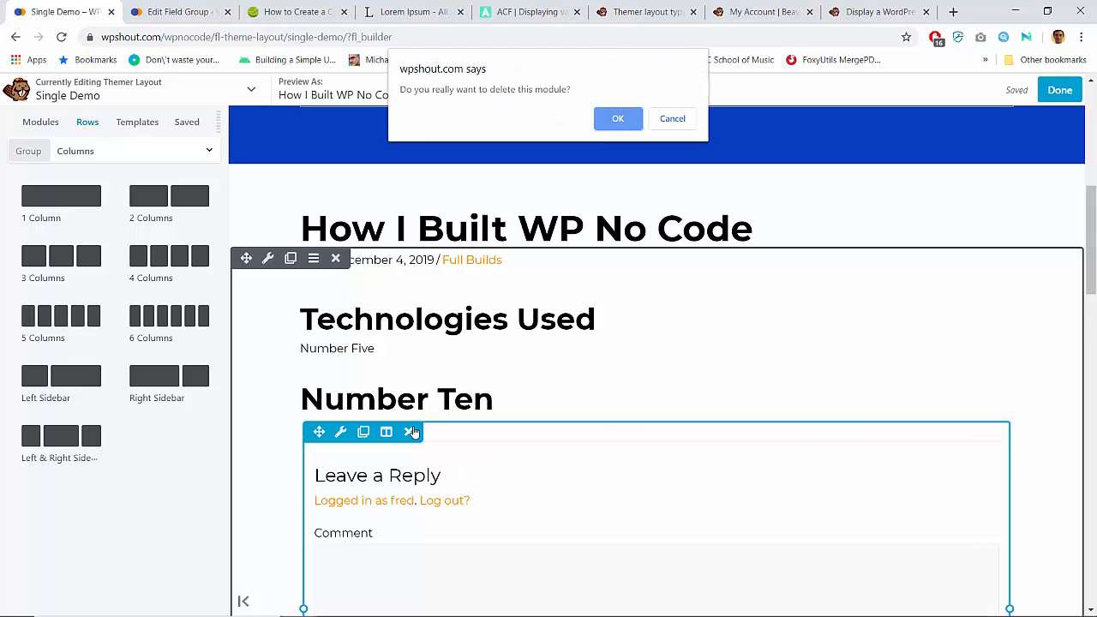
pyautogui.press('Return')
pyautogui.moveTo(399, 467)
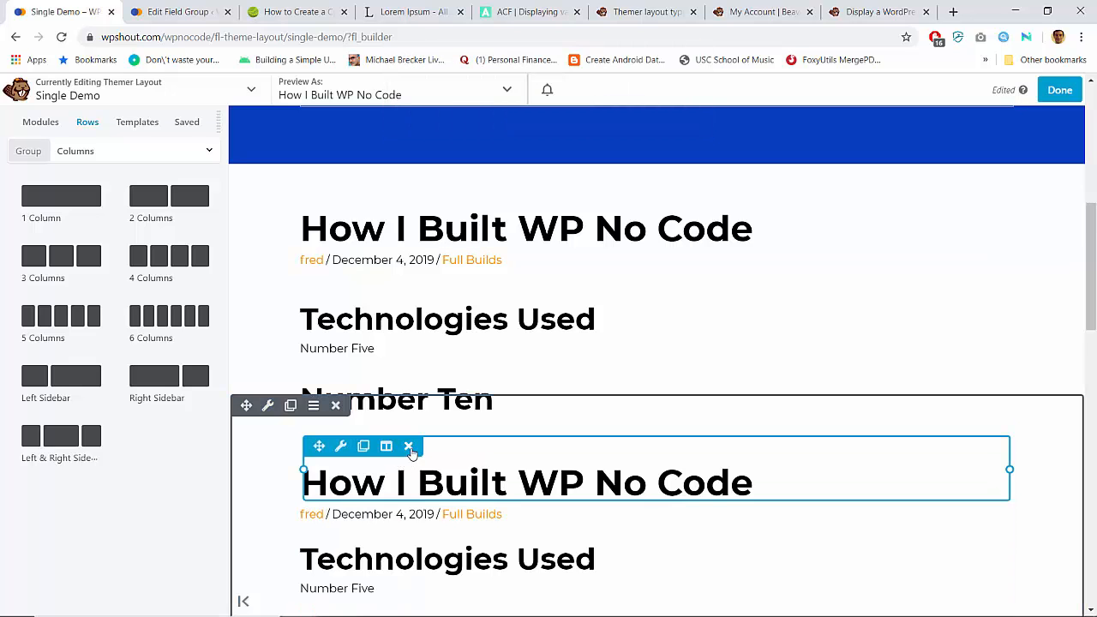
# Step: Delete the post title, post info, Technologies Used heading and technologies field modules from the third row
pyautogui.click(409, 447)
pyautogui.press('Return')
pyautogui.click(410, 447)
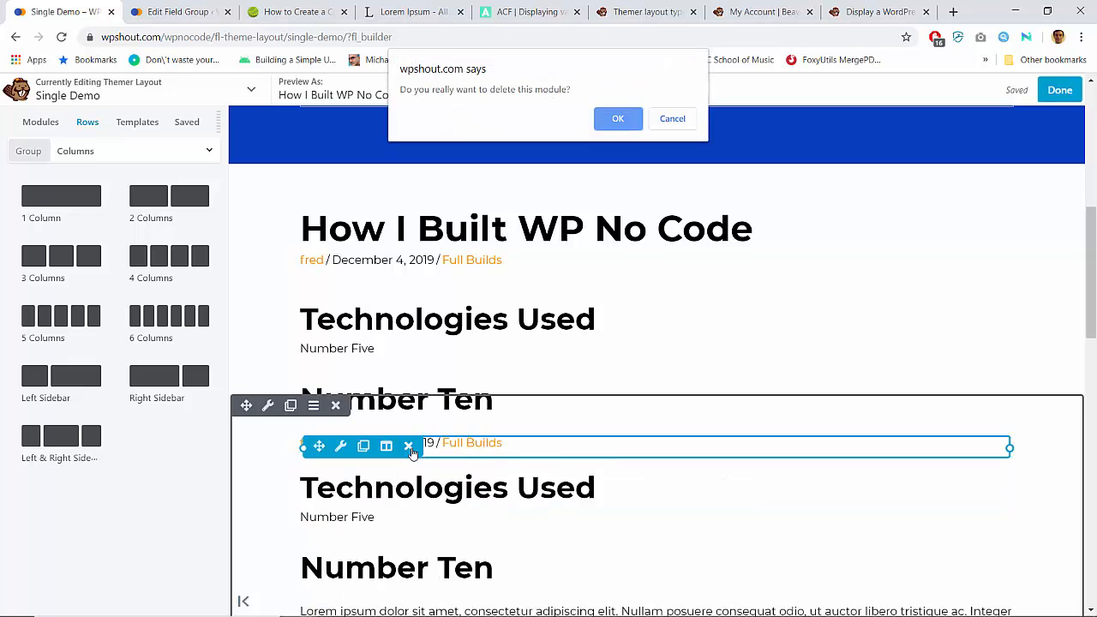
pyautogui.press('Return')
pyautogui.click(408, 446)
pyautogui.press('Return')
pyautogui.click(408, 447)
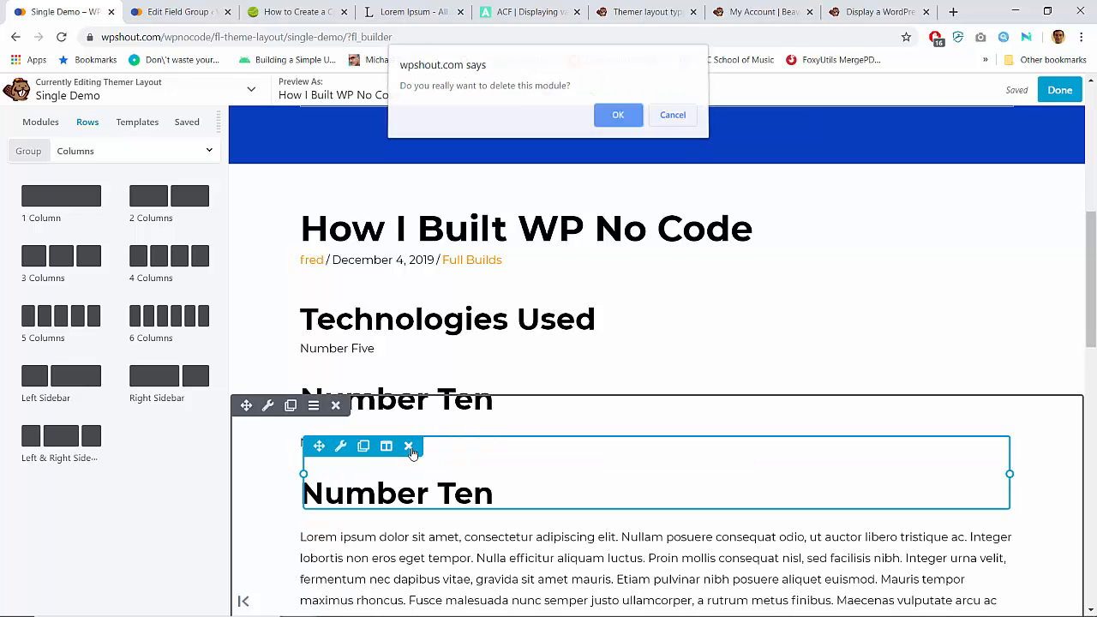
pyautogui.press('Return')
pyautogui.click(392, 451)
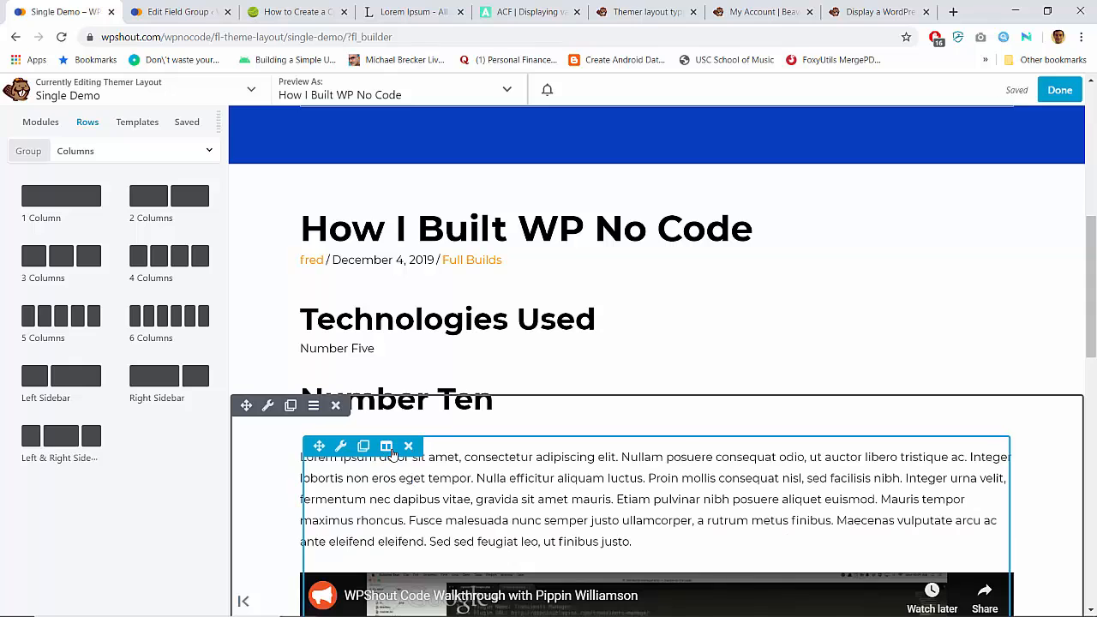
# Step: Set the background color of the Technologies Used row to #f6f6f6
pyautogui.click(268, 259)
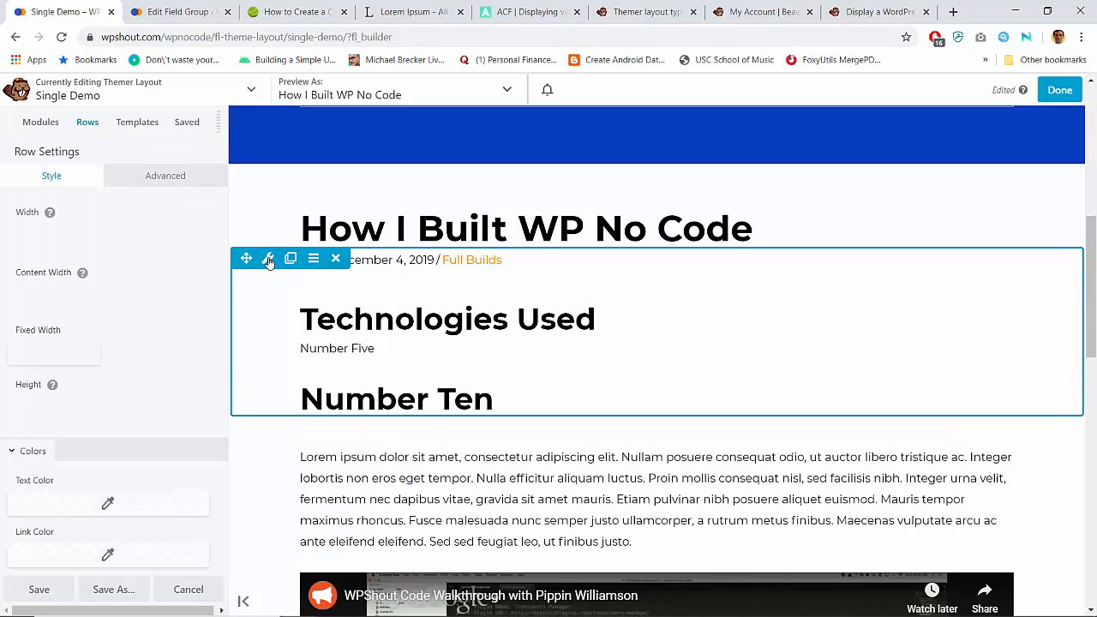
pyautogui.click(165, 178)
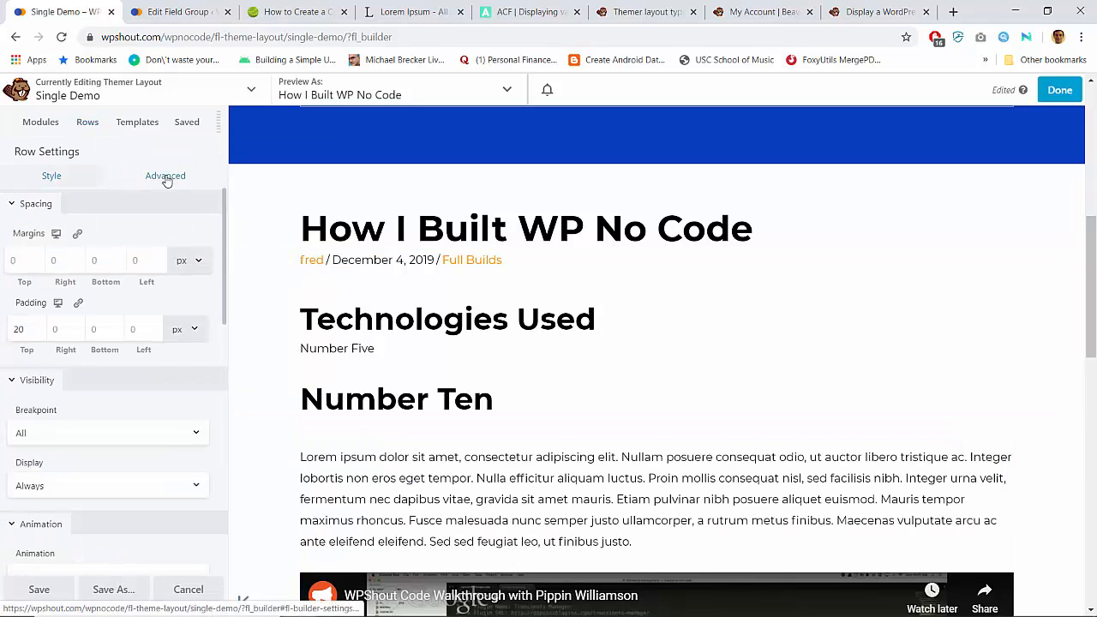
pyautogui.click(79, 175)
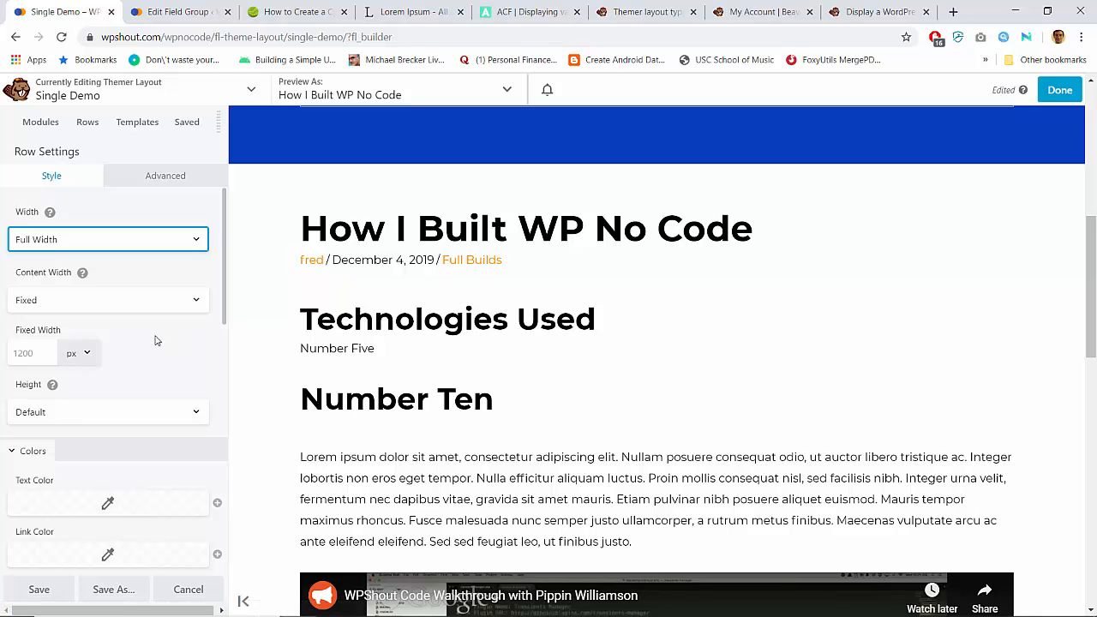
pyautogui.scroll(-5, 133, 339)
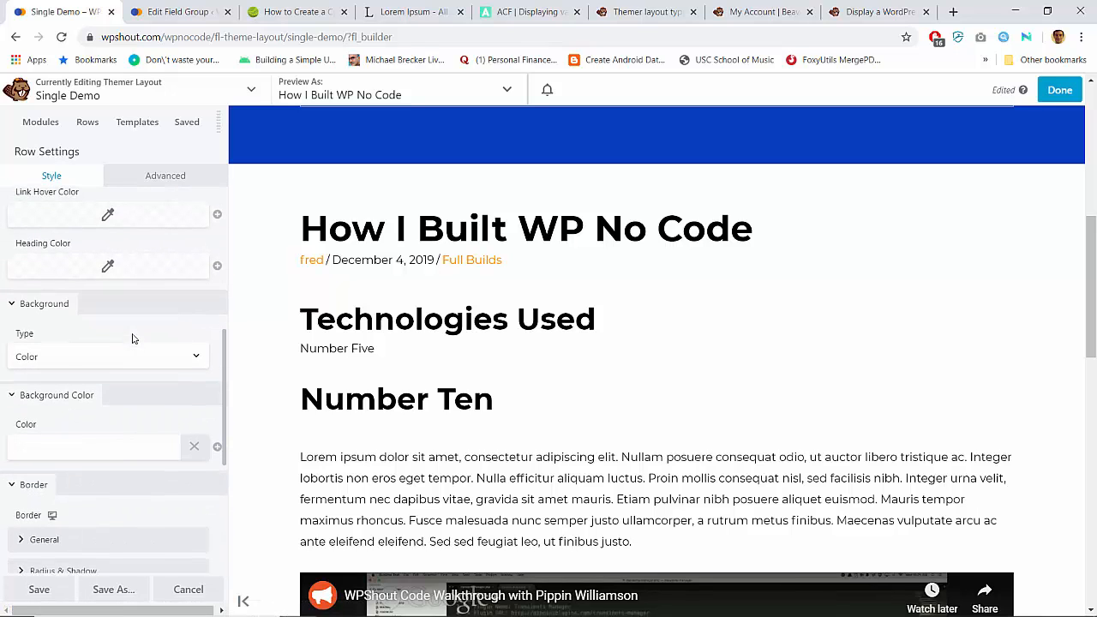
pyautogui.click(126, 452)
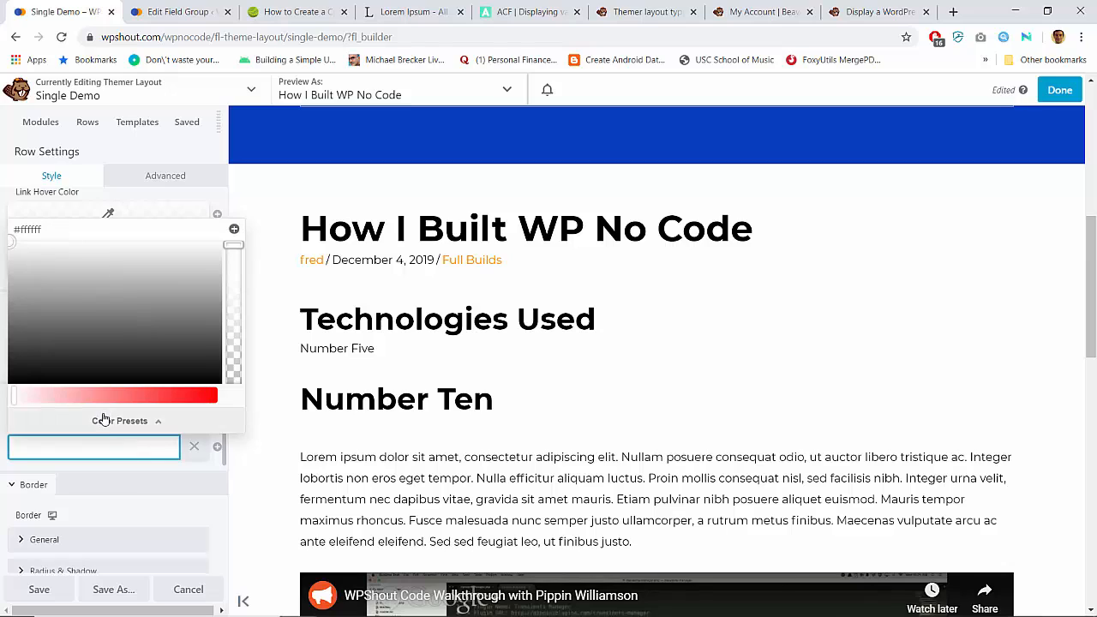
pyautogui.doubleClick(31, 230)
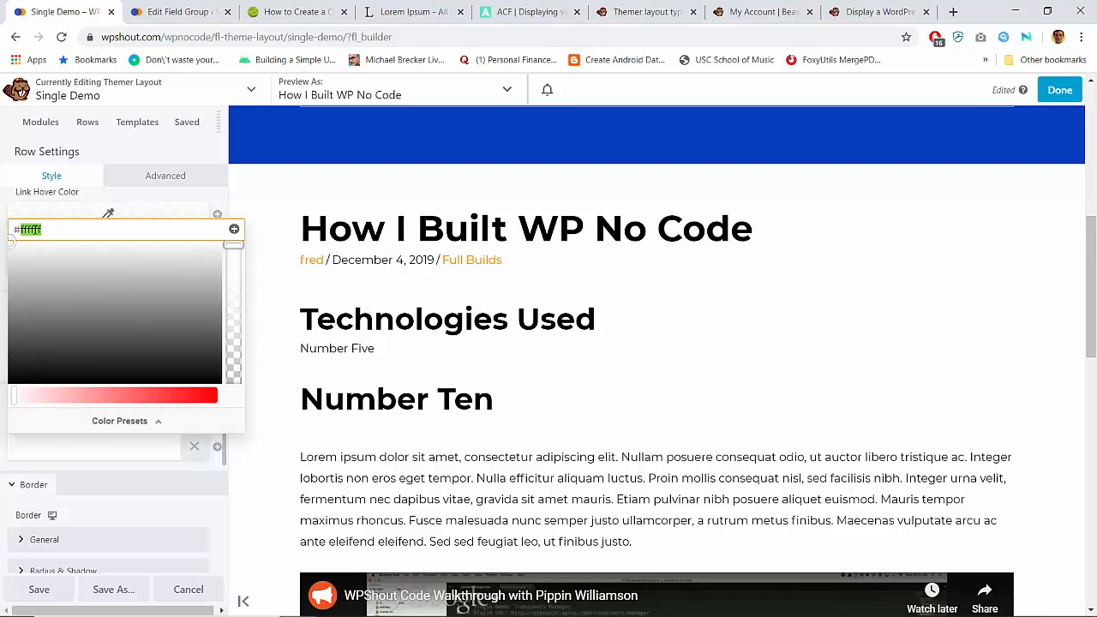
pyautogui.write('f6f6f6')
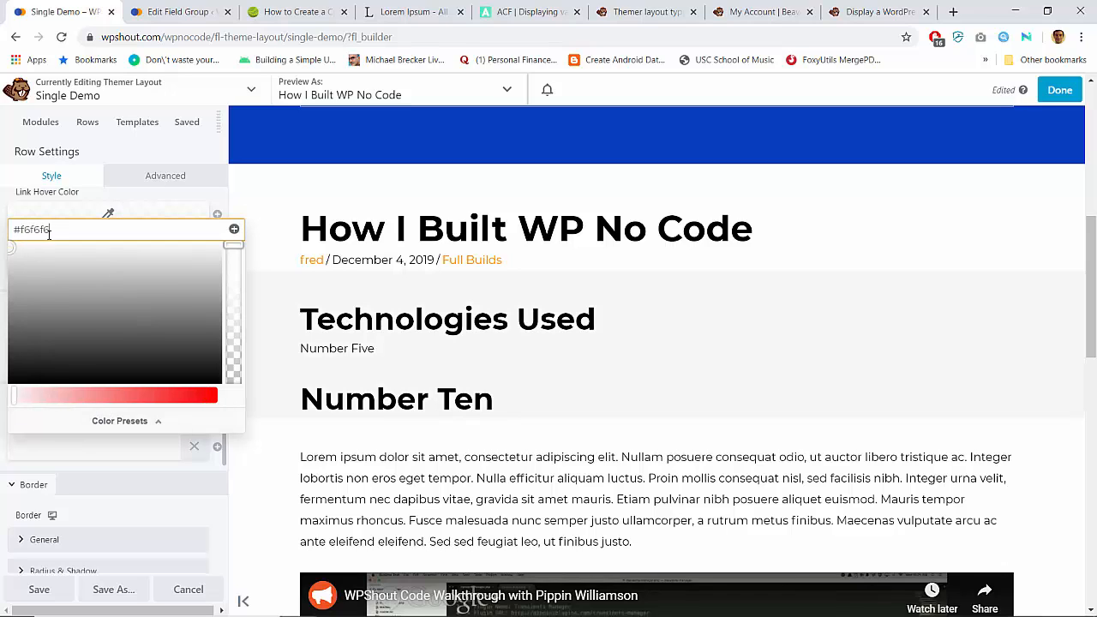
# Step: Set the Technologies Used row's bottom padding to 20 px
pyautogui.click(159, 173)
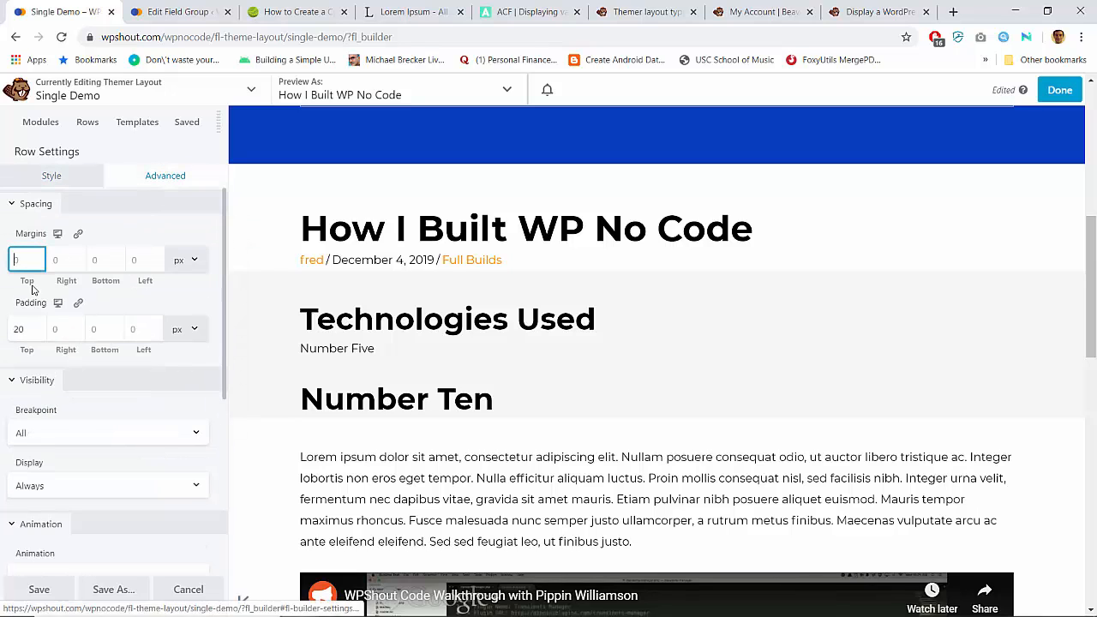
pyautogui.click(25, 330)
pyautogui.press('Tab')
pyautogui.press('Tab')
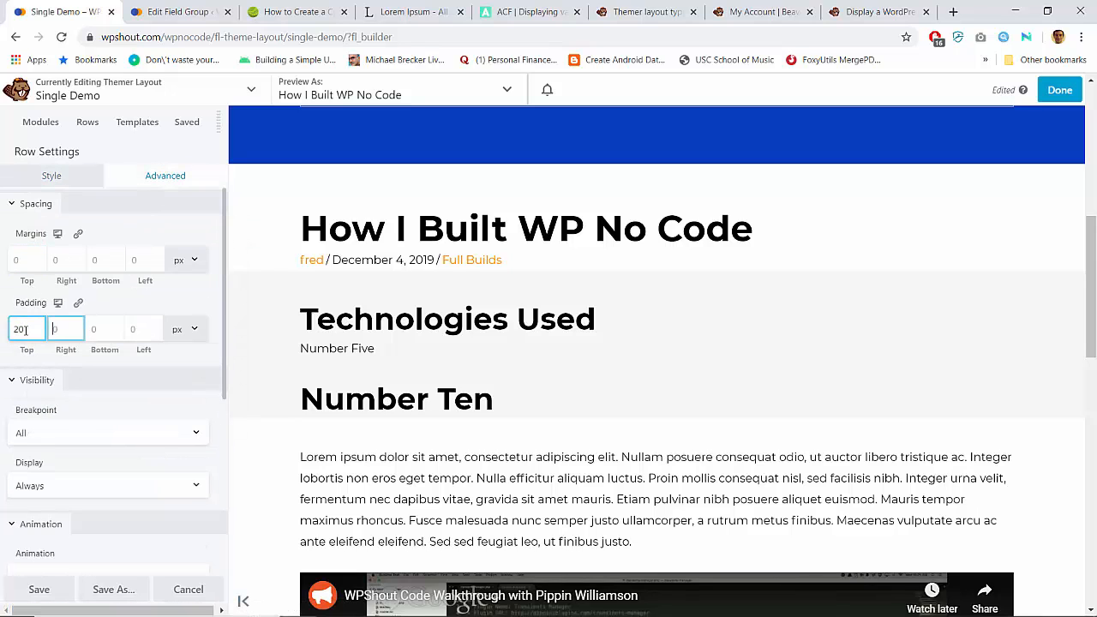
pyautogui.write('20')
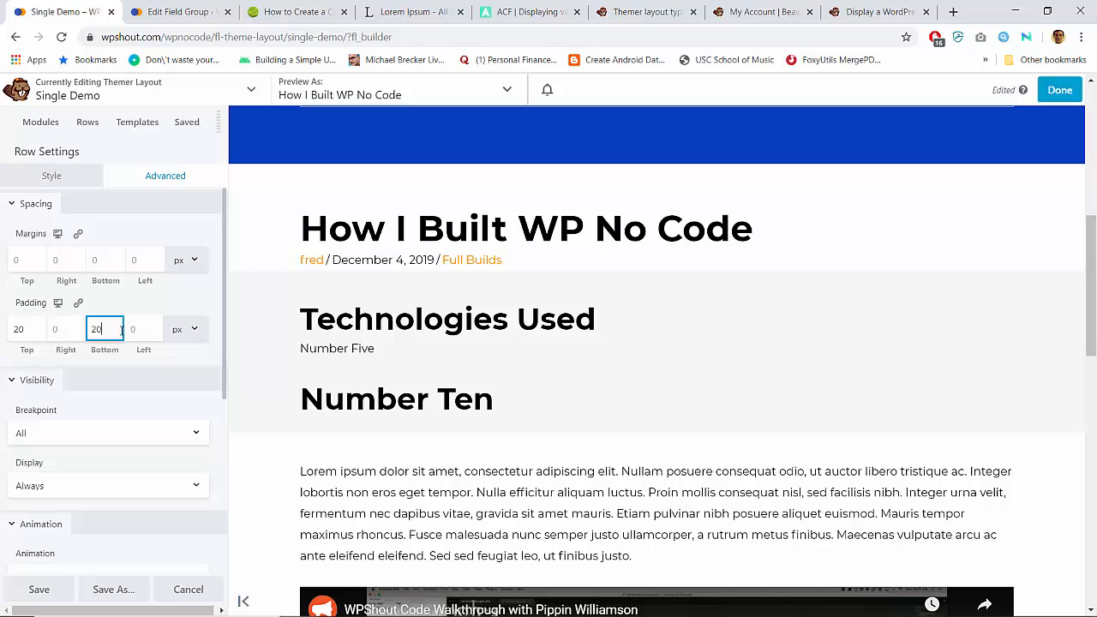
# Step: Clear the top margin of the Technologies Used heading's text module
pyautogui.click(341, 299)
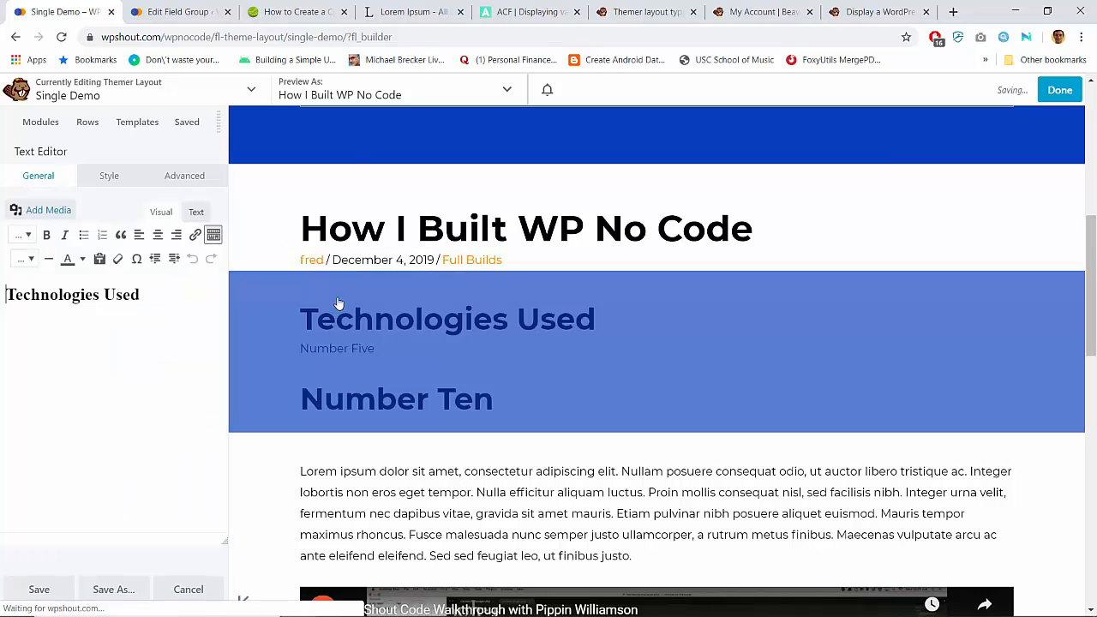
pyautogui.click(183, 176)
pyautogui.click(16, 264)
pyautogui.doubleClick(12, 268)
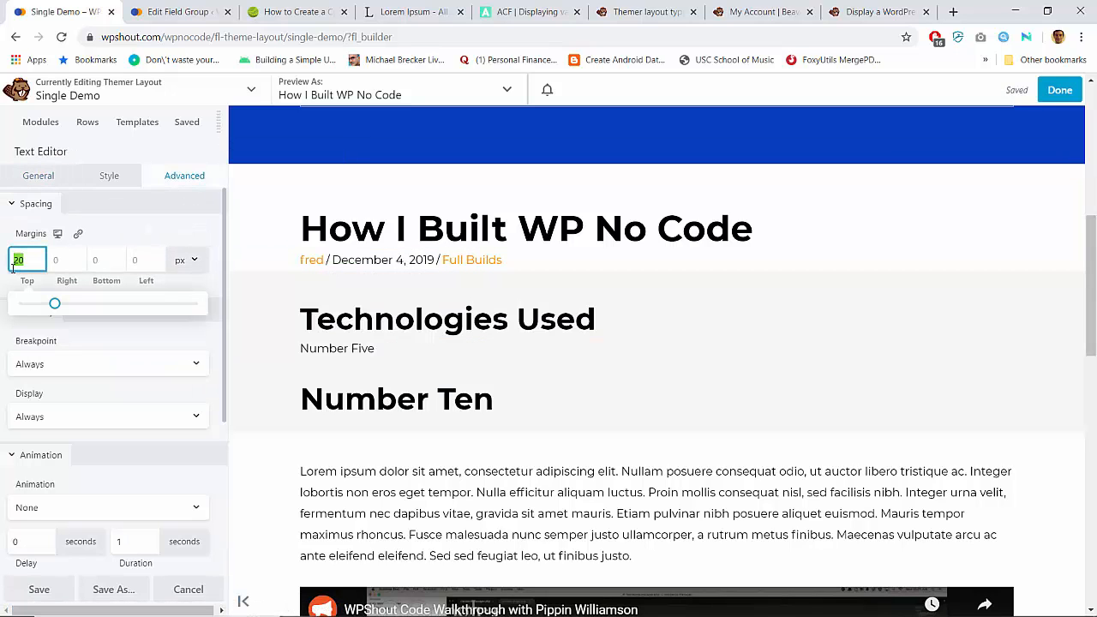
pyautogui.press('BackSpace')
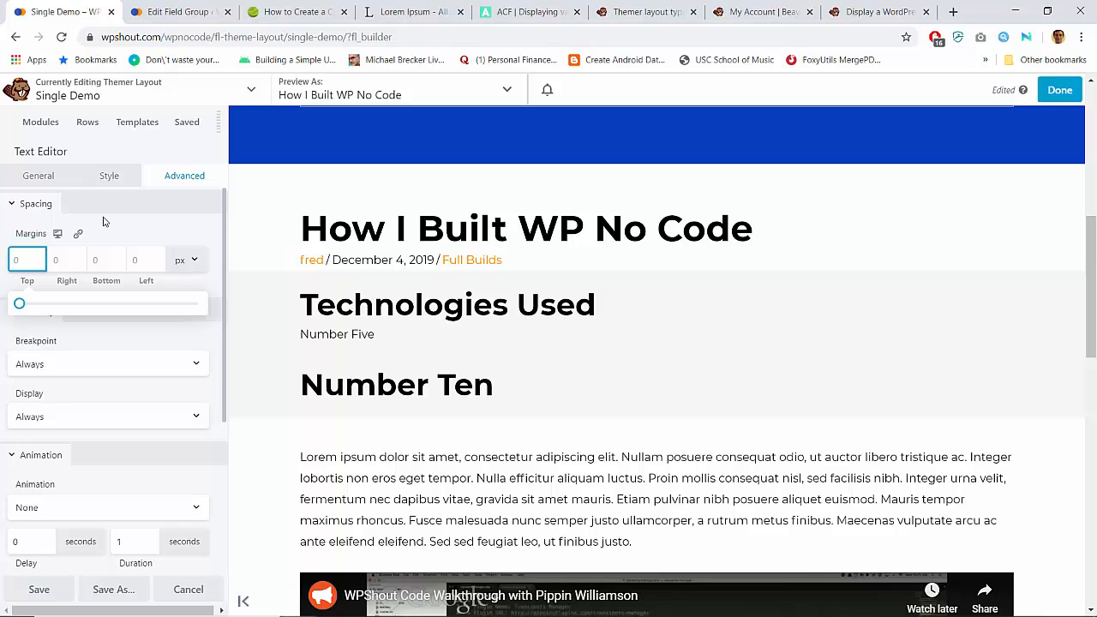
# Step: Try a 20 px top margin on the Technologies Used row, and clear it again
pyautogui.click(266, 259)
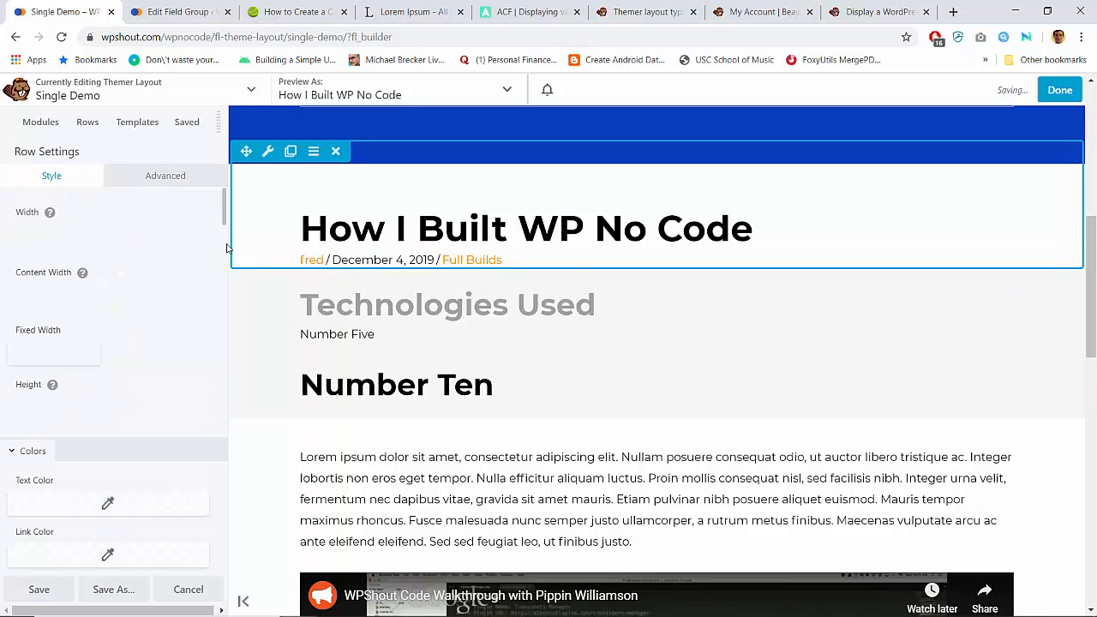
pyautogui.click(167, 177)
pyautogui.click(38, 265)
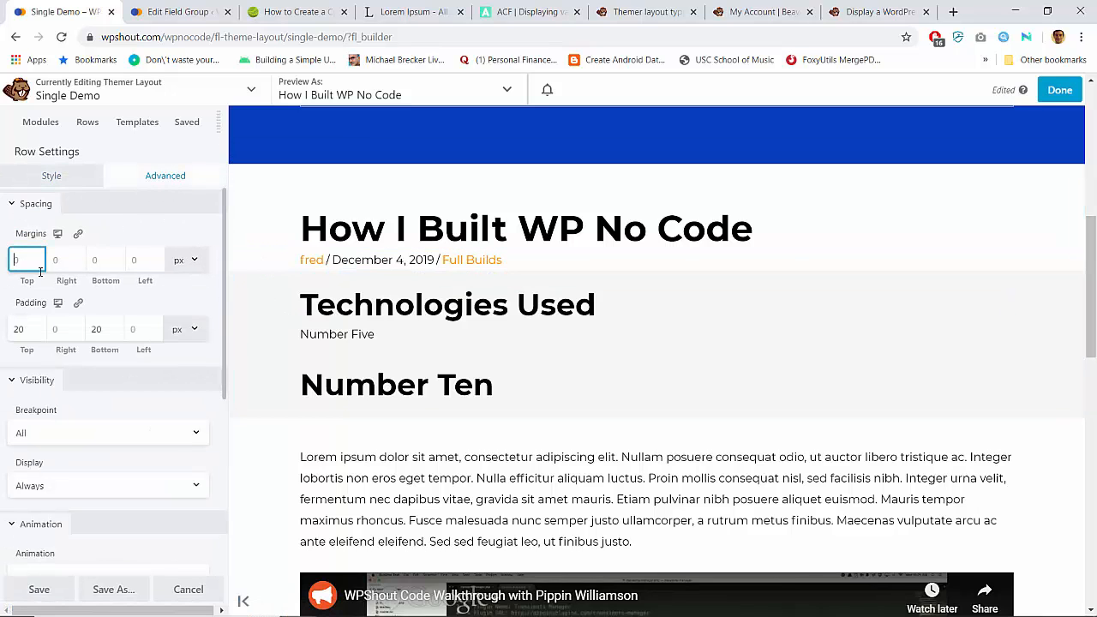
pyautogui.write('20')
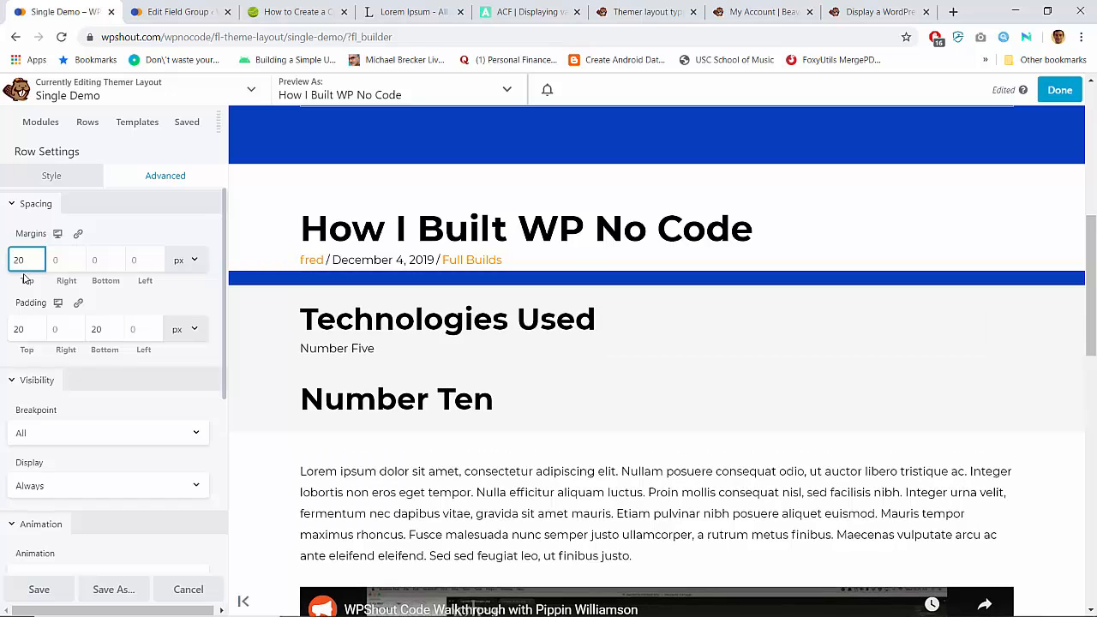
pyautogui.press('BackSpace')
pyautogui.press('BackSpace')
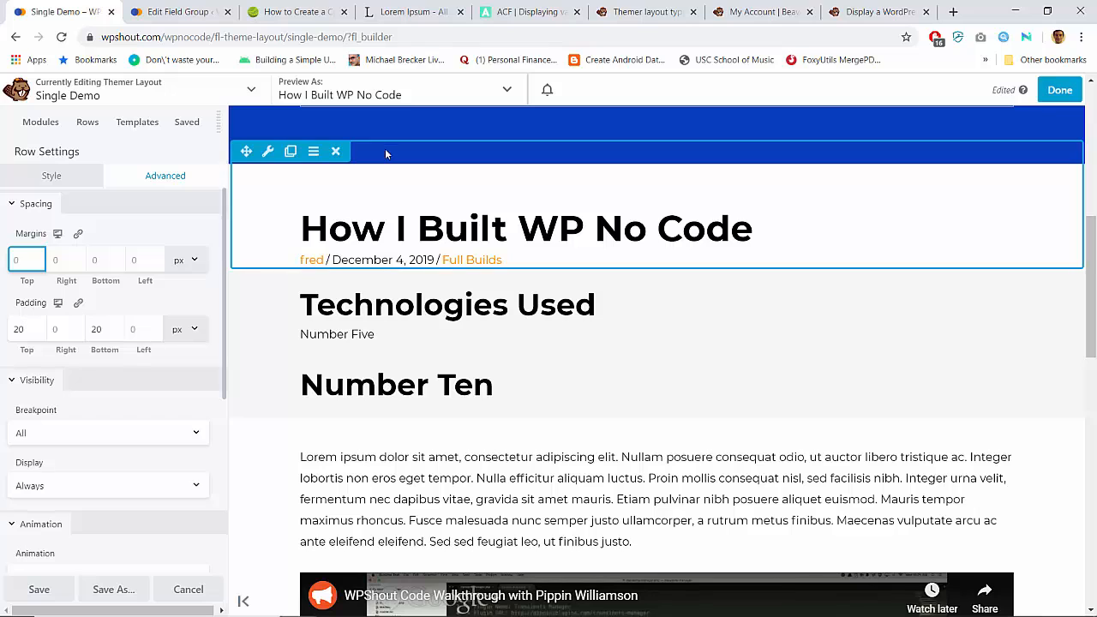
# Step: Set the post title row's bottom padding to 40 px
pyautogui.click(268, 155)
pyautogui.click(189, 176)
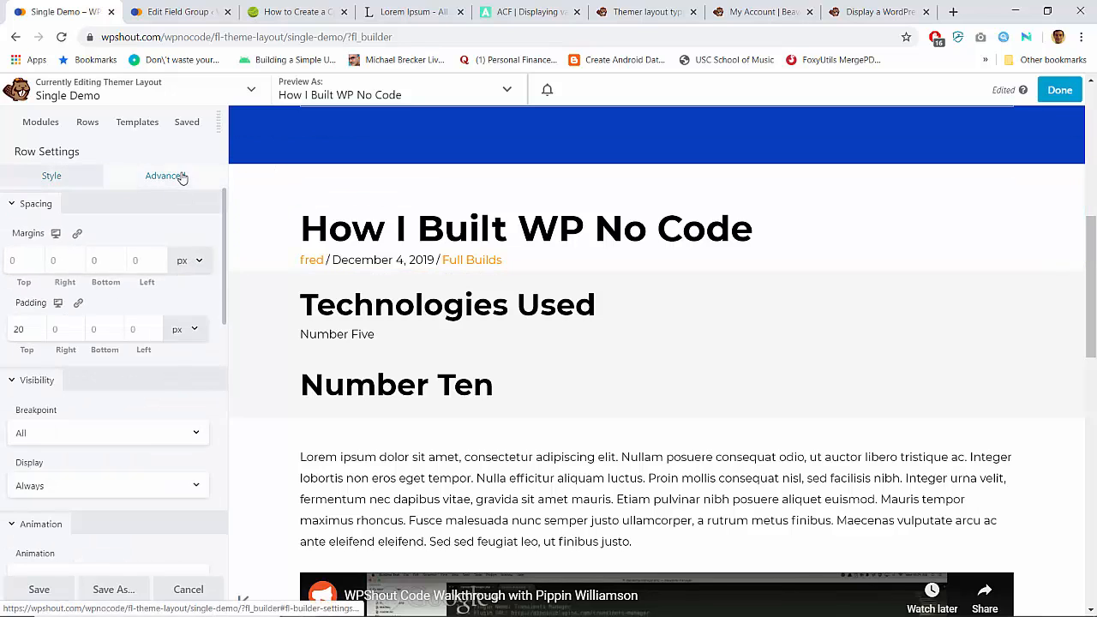
pyautogui.doubleClick(29, 333)
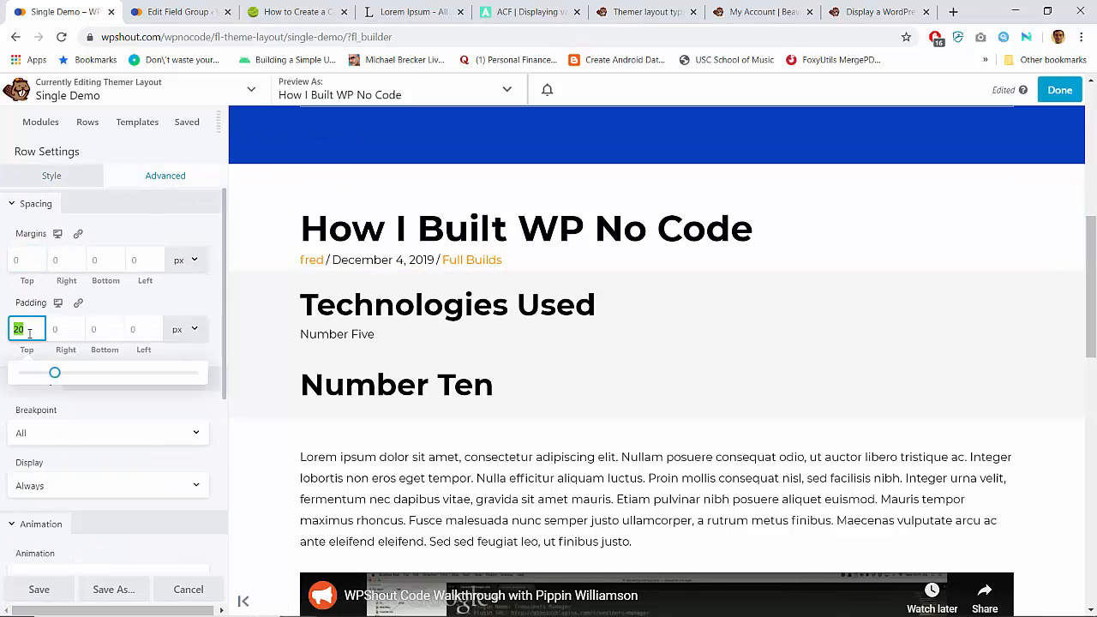
pyautogui.click(97, 329)
pyautogui.write('40')
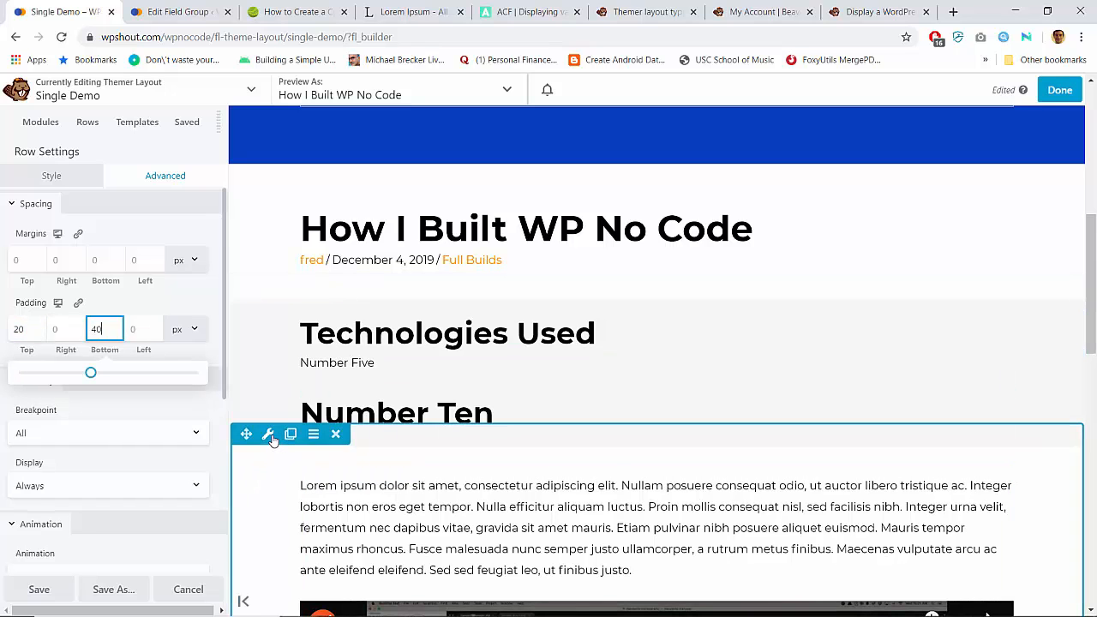
# Step: Set the post content row's top padding to 40 px
pyautogui.click(269, 435)
pyautogui.click(144, 185)
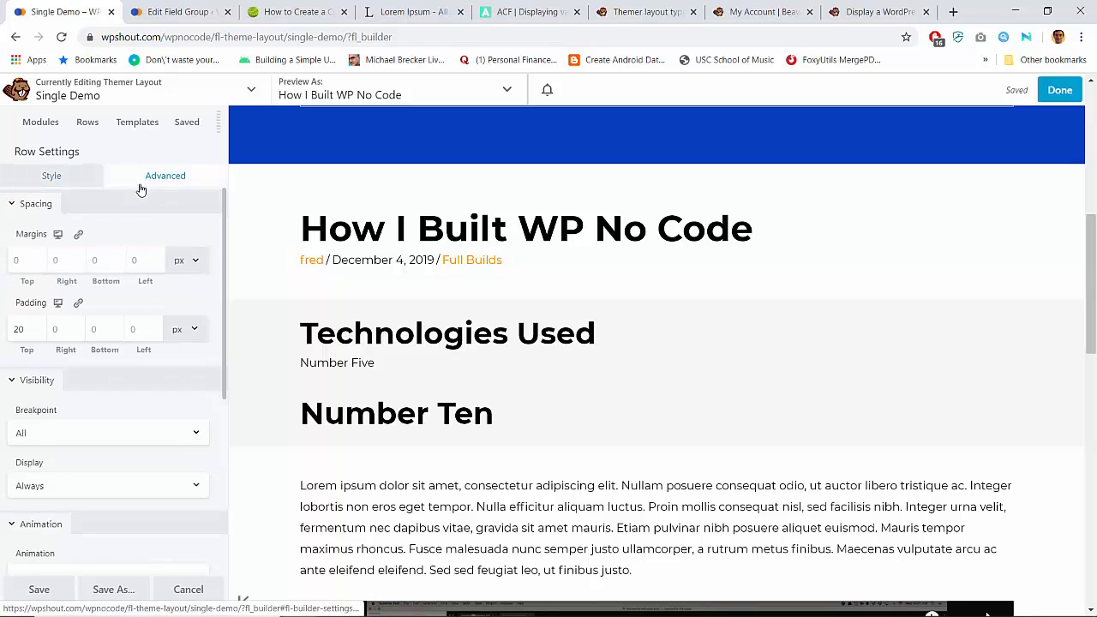
pyautogui.doubleClick(26, 331)
pyautogui.write('40')
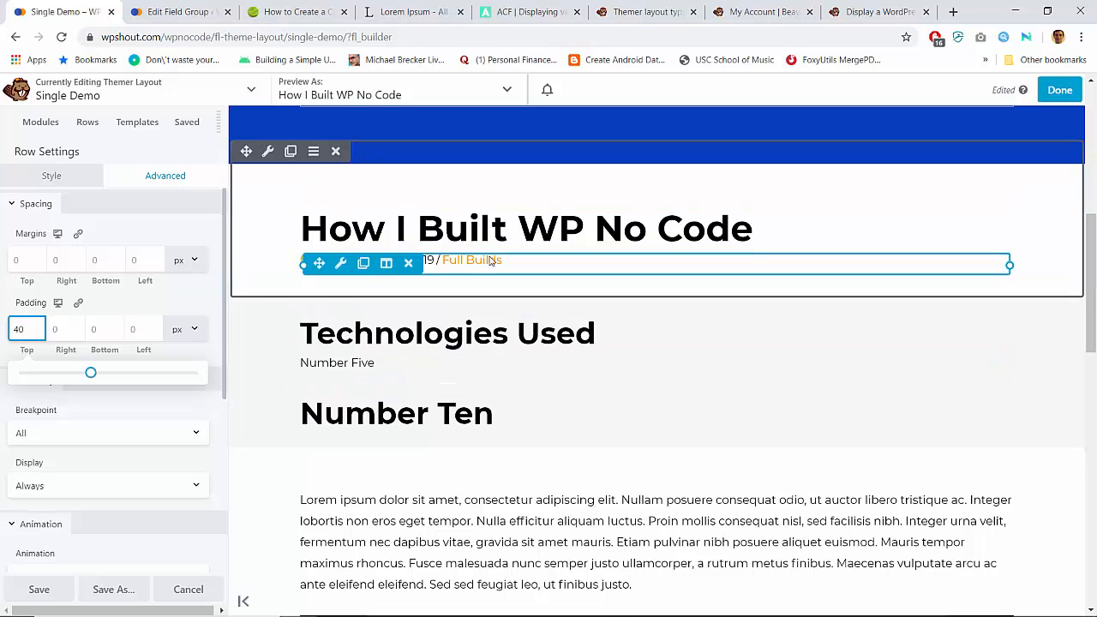
# Step: Set the Technologies Used row's top and bottom padding to 40 px and publish the layout
pyautogui.click(268, 287)
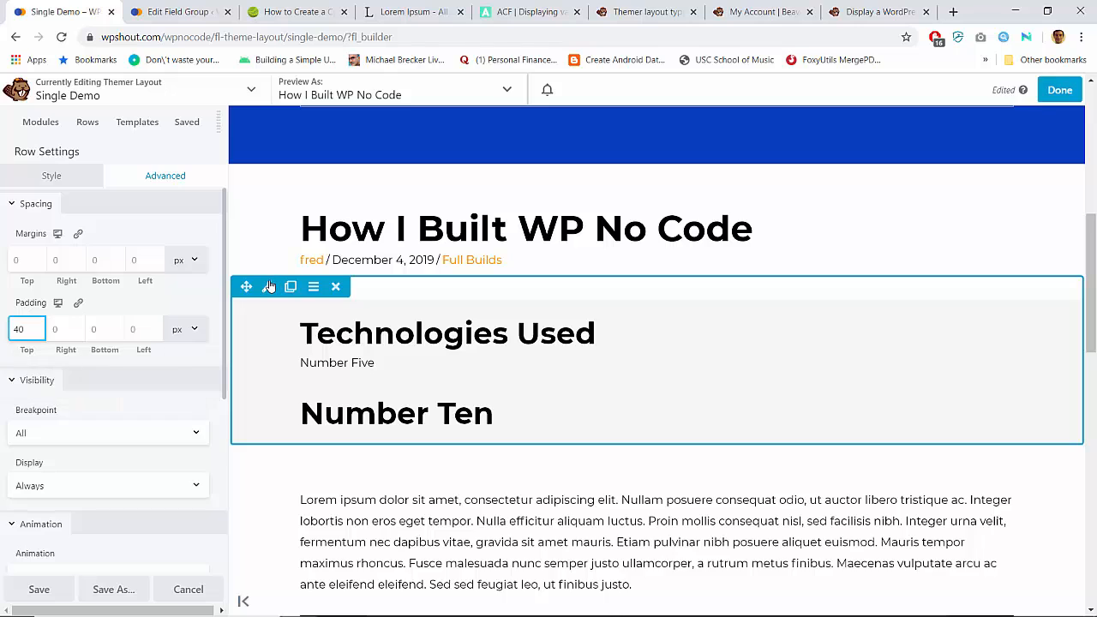
pyautogui.click(155, 178)
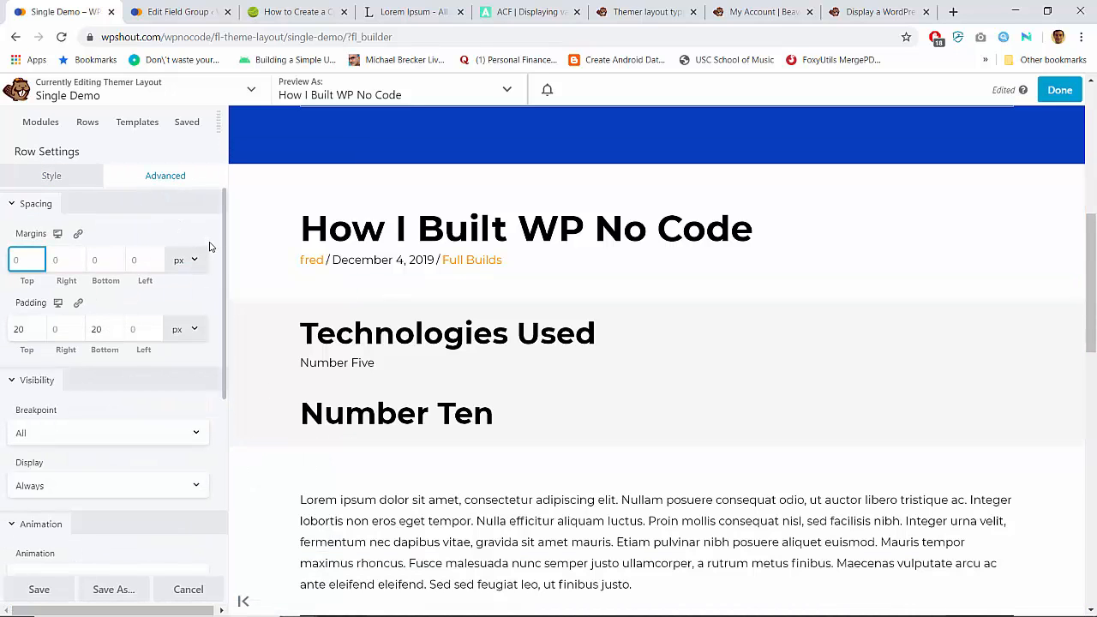
pyautogui.doubleClick(19, 330)
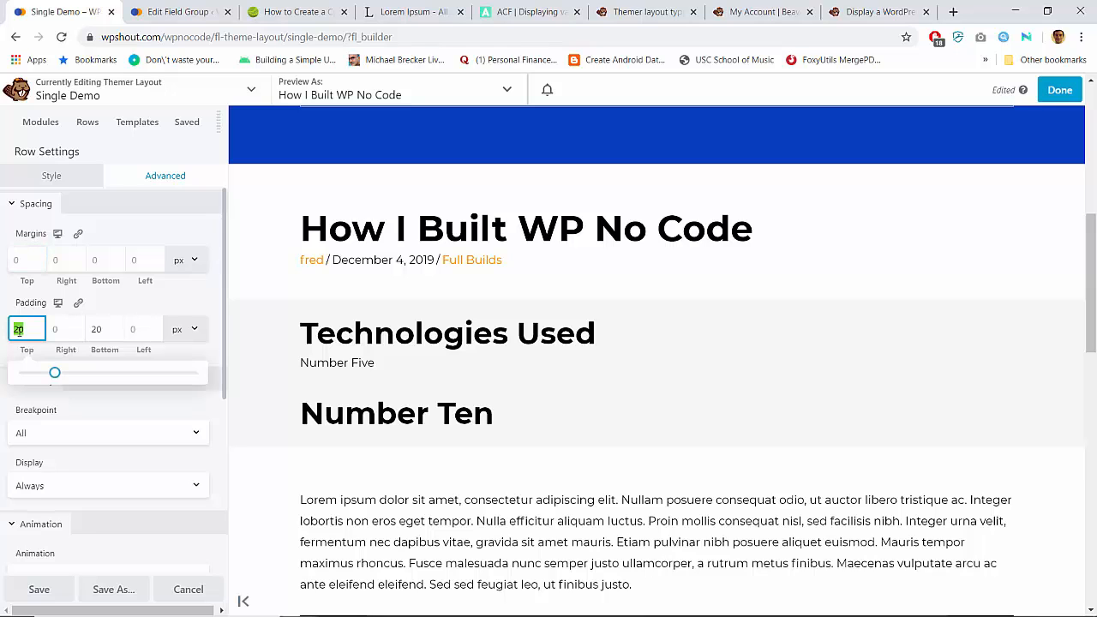
pyautogui.write('40')
pyautogui.press('Tab')
pyautogui.press('Tab')
pyautogui.write('40')
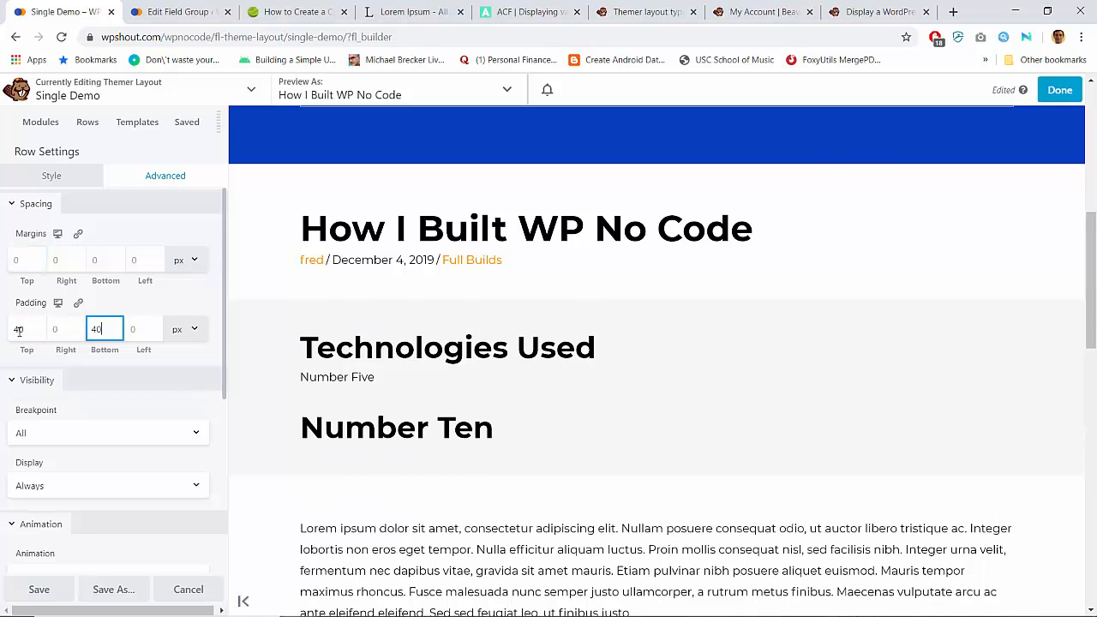
pyautogui.click(1060, 91)
pyautogui.click(1001, 90)
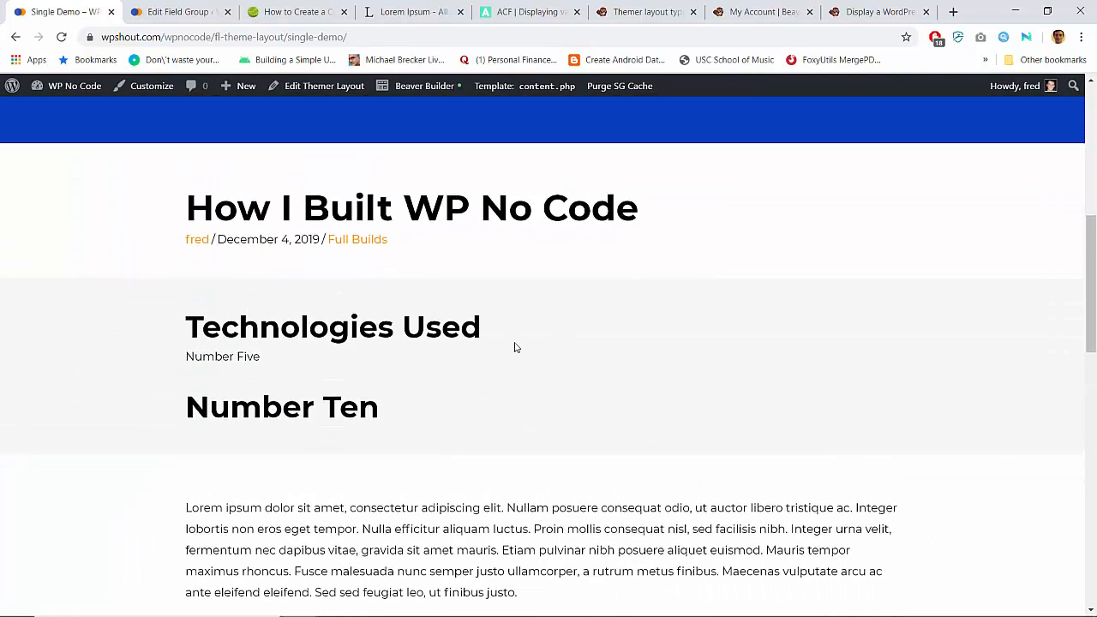
# Step: Open the demo "How I Built WP No Code" for editing
pyautogui.click(184, 13)
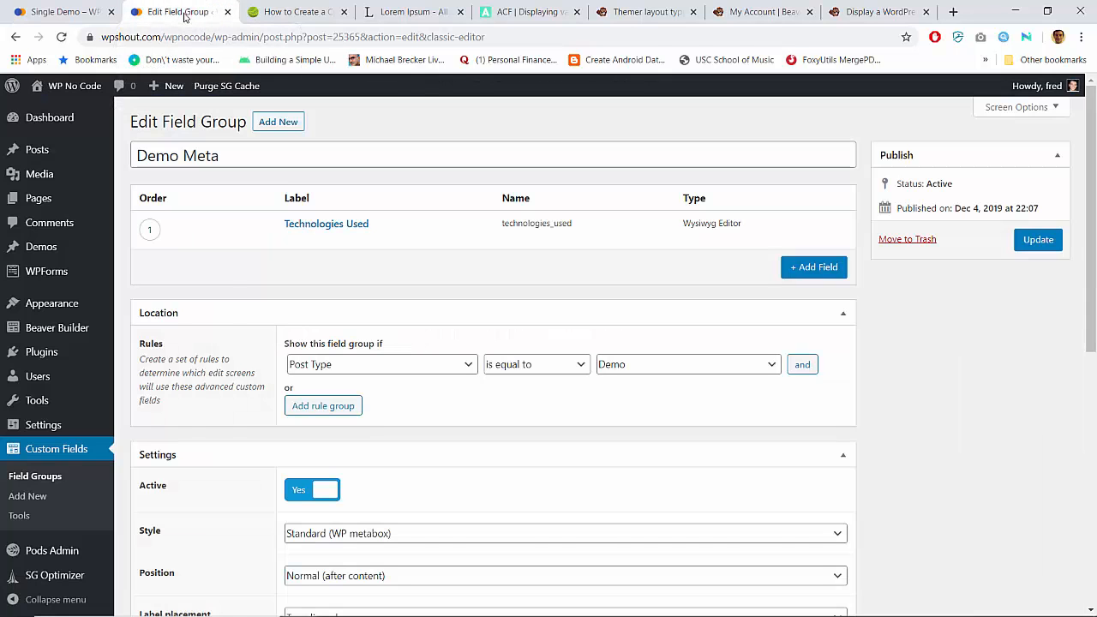
pyautogui.click(43, 247)
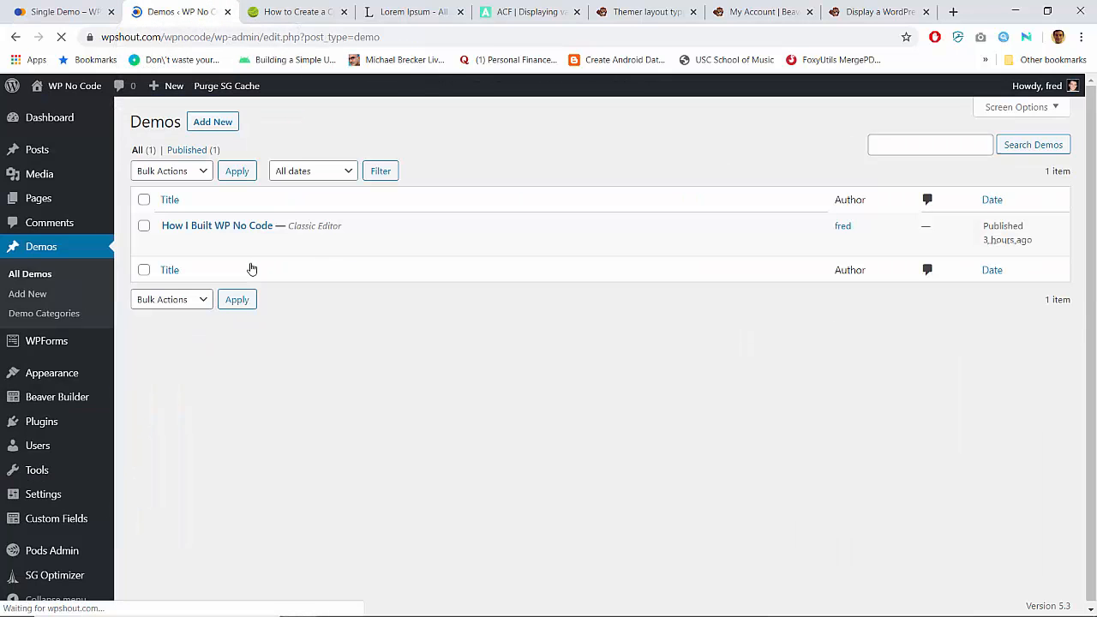
pyautogui.click(199, 226)
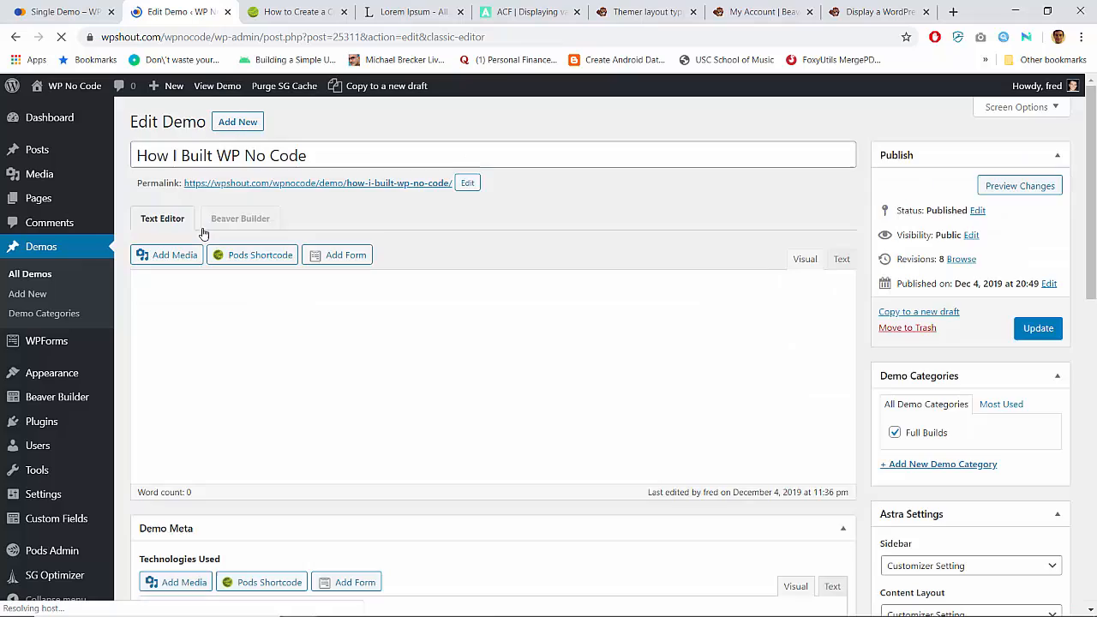
pyautogui.scroll(-5, 288, 441)
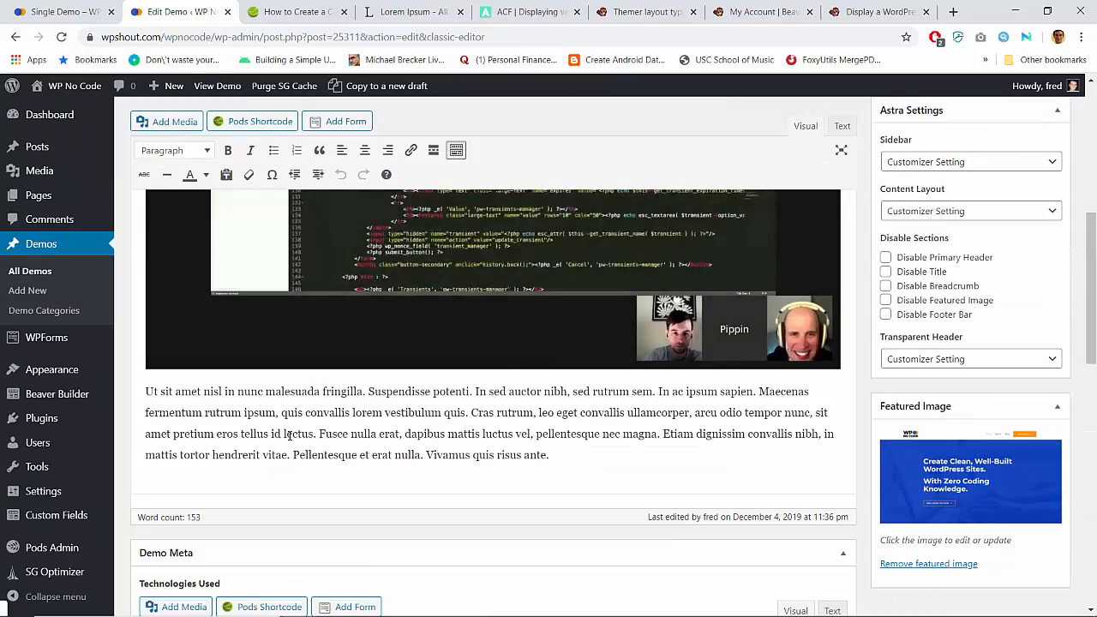
# Step: Replace the demo's Technologies Used content with "Astra" and "Beaver Builder" on separate lines
pyautogui.scroll(-3, 289, 436)
pyautogui.tripleClick(287, 461)
pyautogui.hotkey('ctrl', 'a')
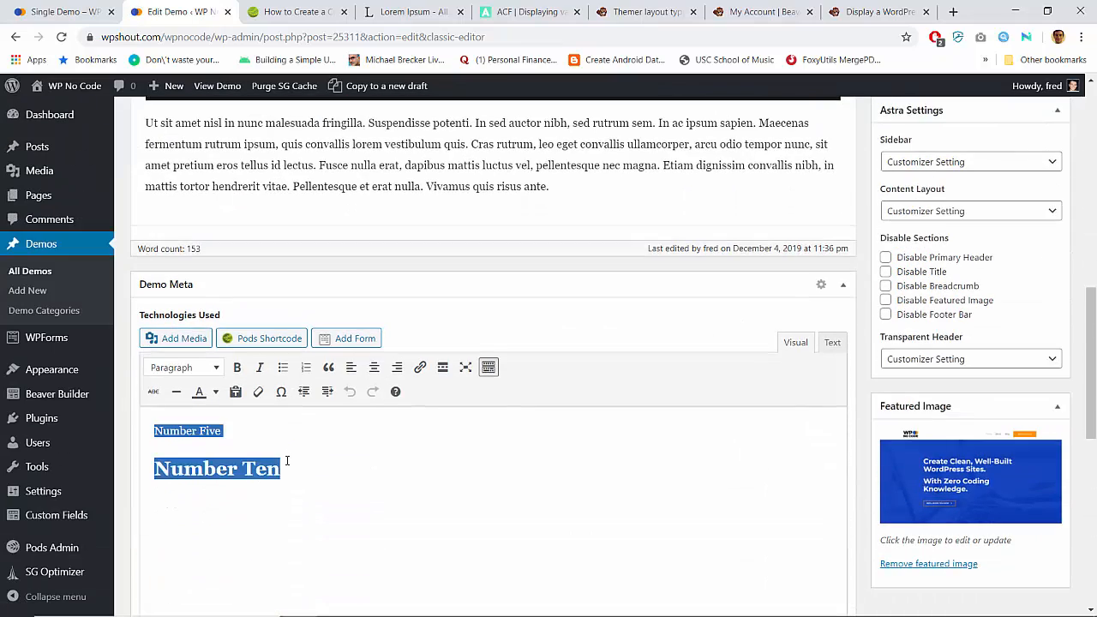
pyautogui.press('BackSpace')
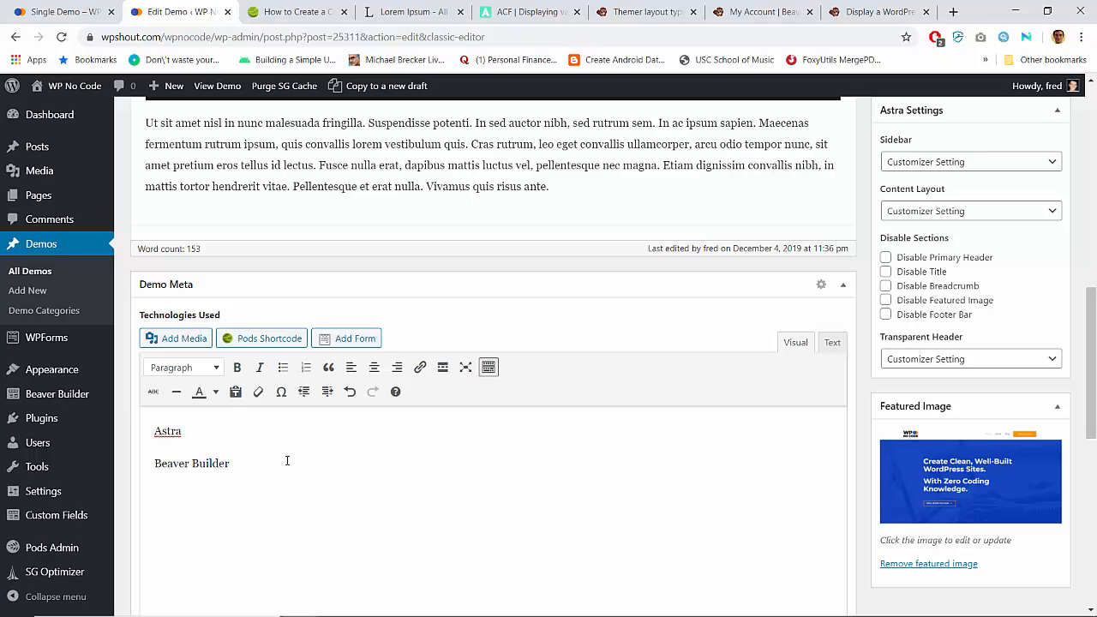
pyautogui.press('BackSpace')
pyautogui.press('Return')
# Step: Format the Technologies Used entries as a bulleted list, remove the empty bullet and update the demo
pyautogui.hotkey('ctrl', 'a')
pyautogui.click(284, 375)
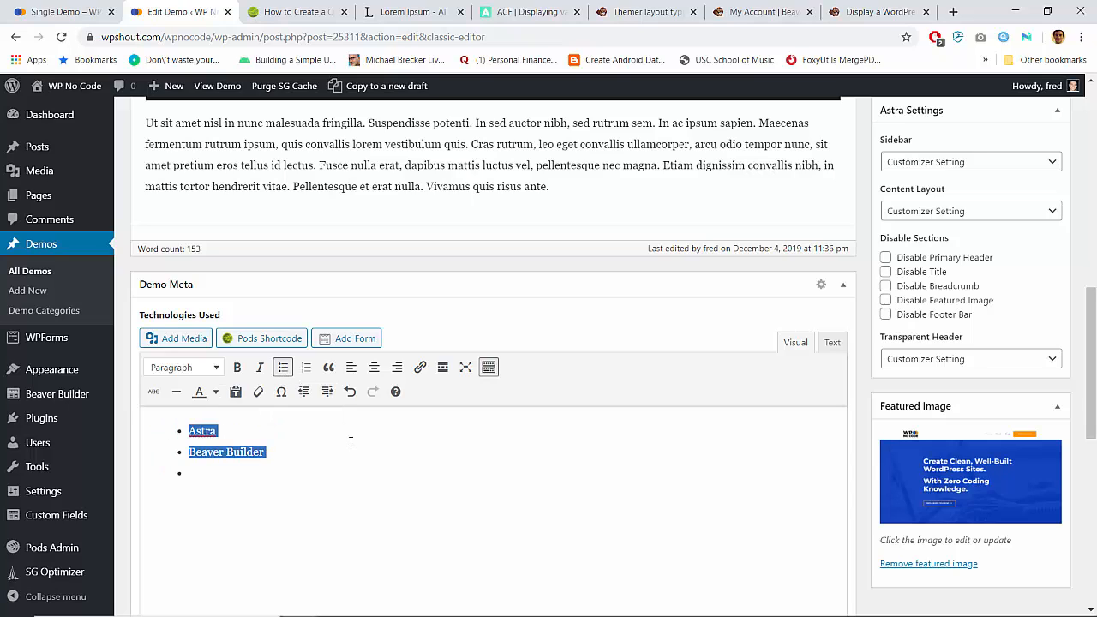
pyautogui.click(353, 444)
pyautogui.press('Return')
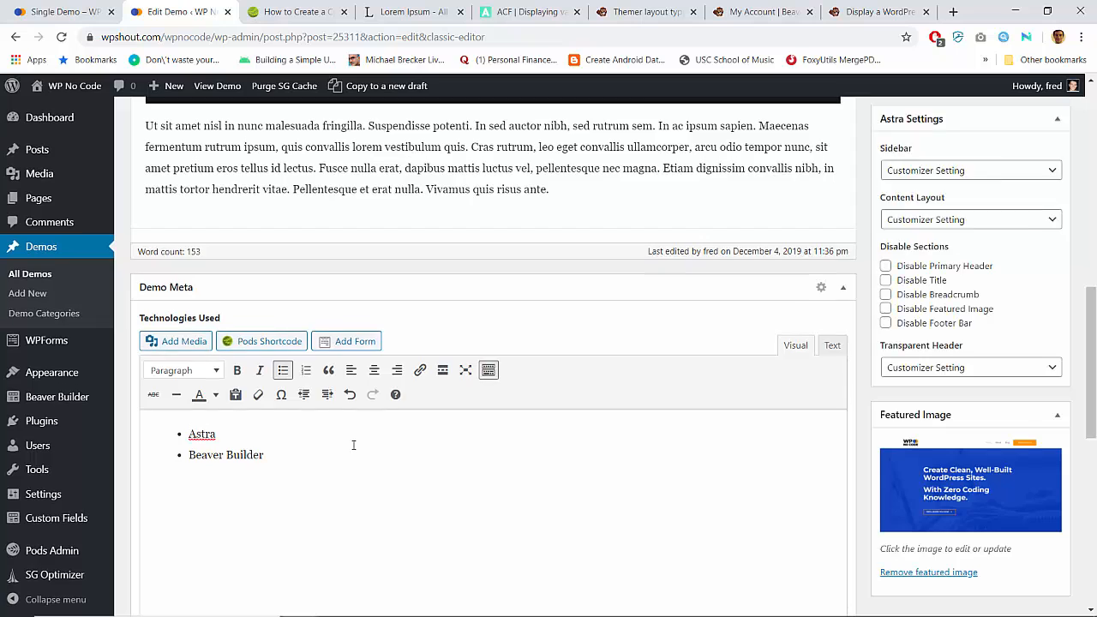
pyautogui.scroll(4, 843, 371)
pyautogui.click(1034, 300)
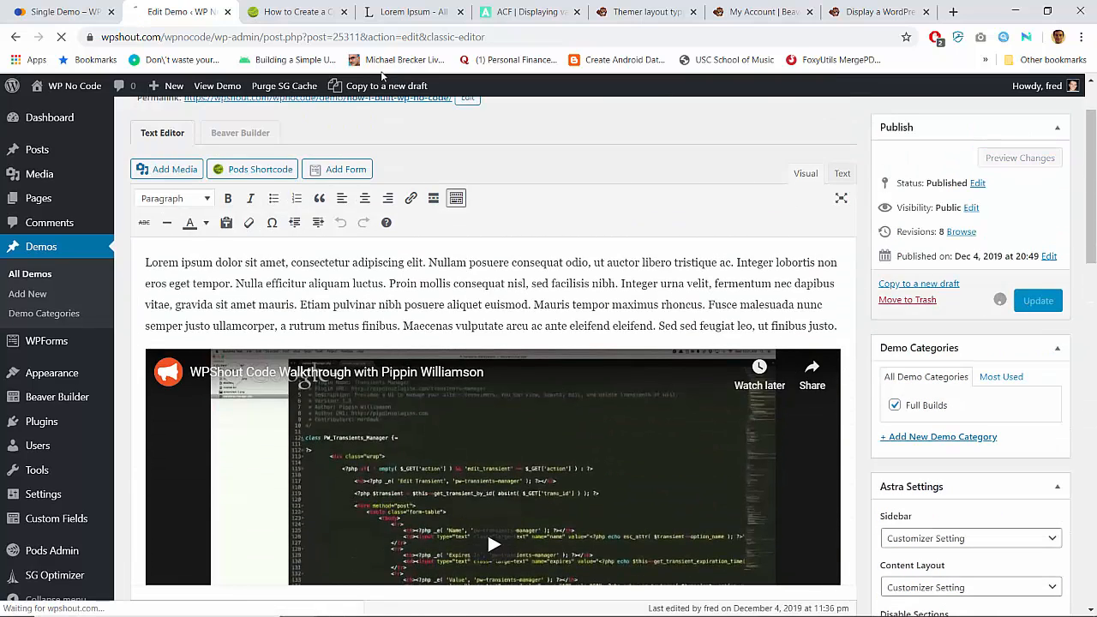
# Step: Switch to the Single Demo layout page, check the Technologies Used list, and open the layout in Beaver Builder
pyautogui.click(64, 12)
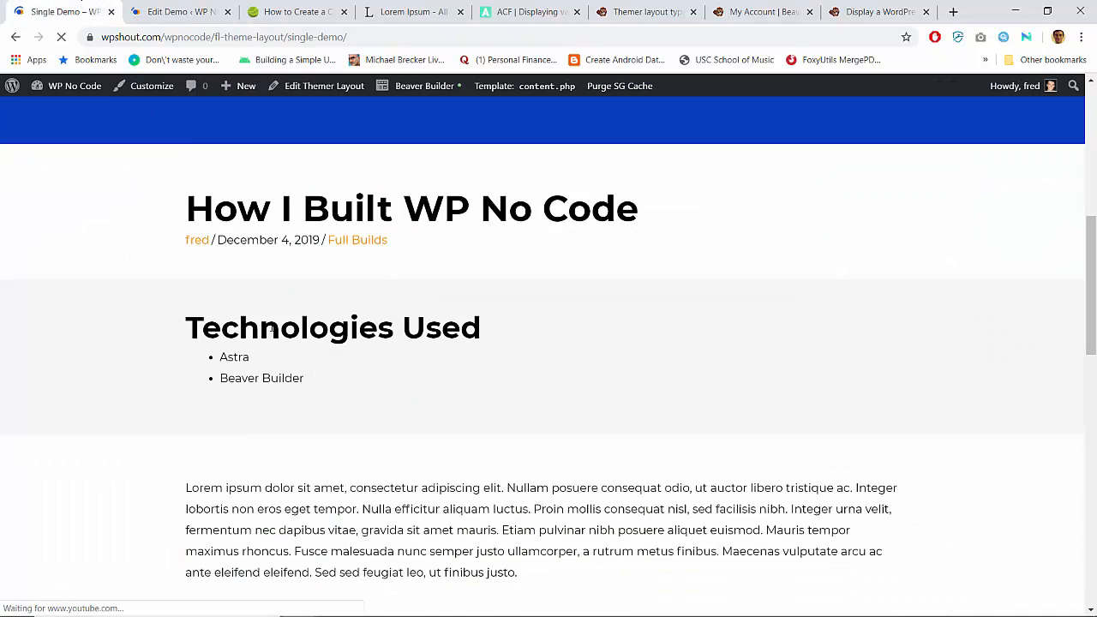
pyautogui.scroll(-12, 143, 318)
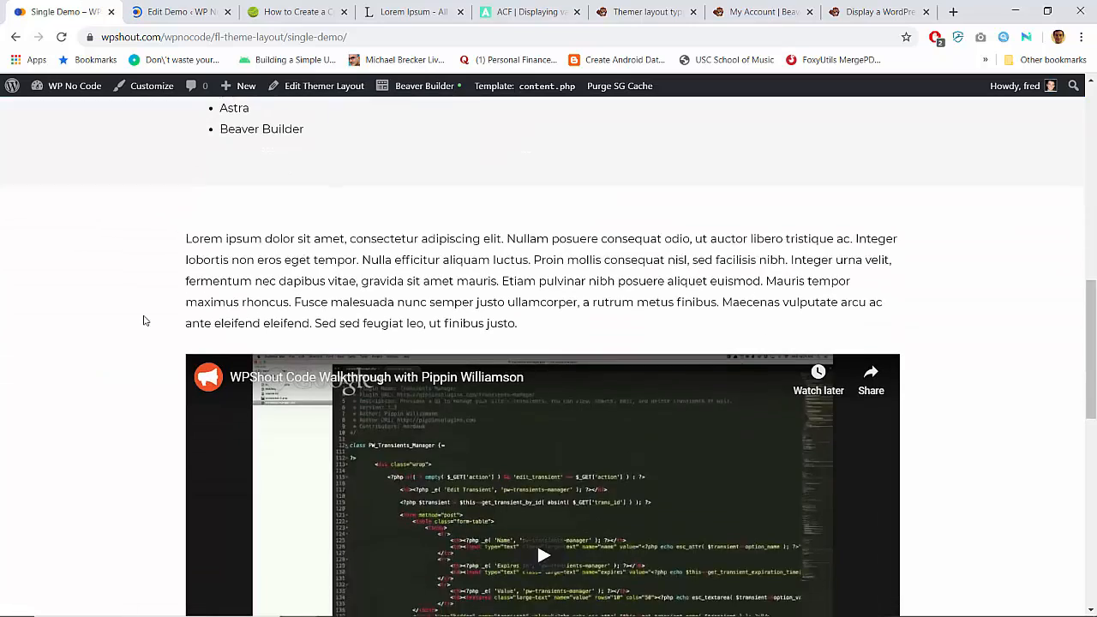
pyautogui.scroll(18, 144, 321)
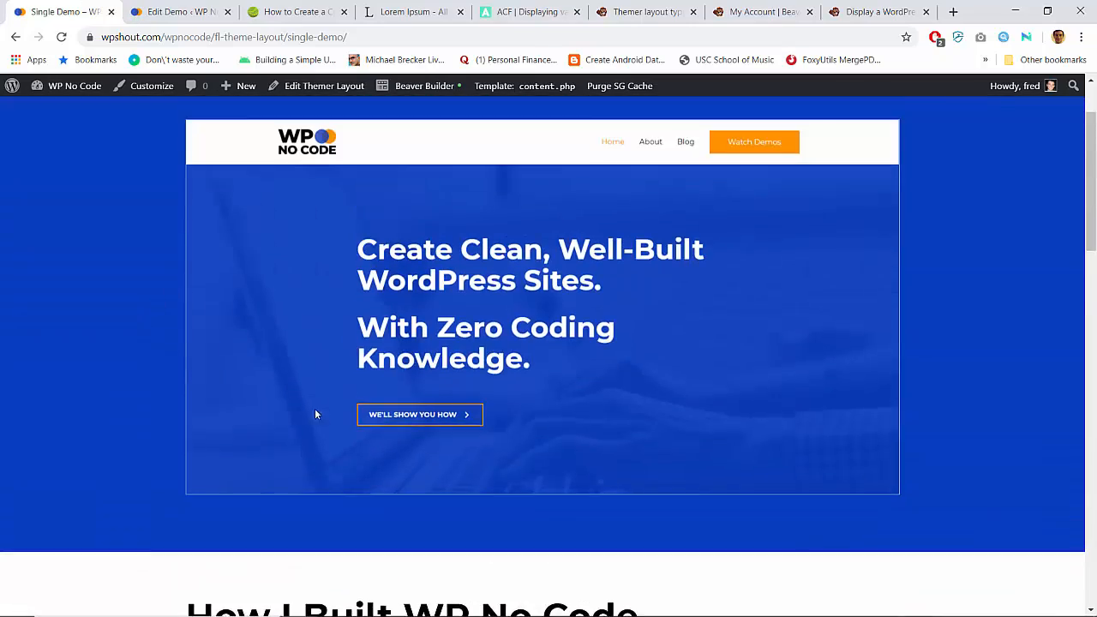
pyautogui.scroll(-4, 314, 416)
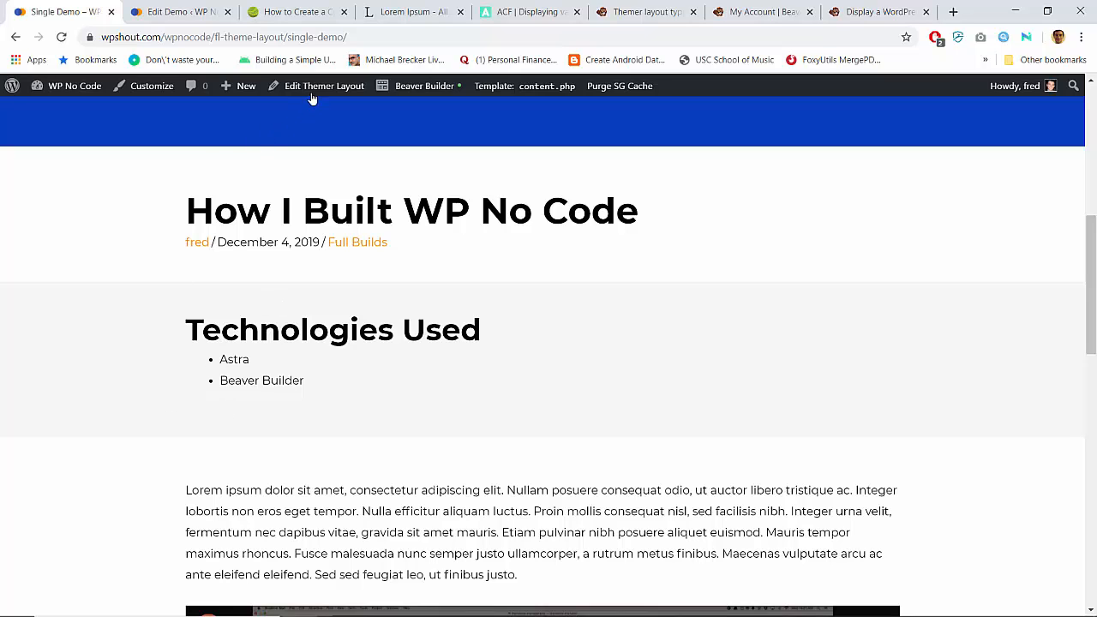
pyautogui.click(417, 86)
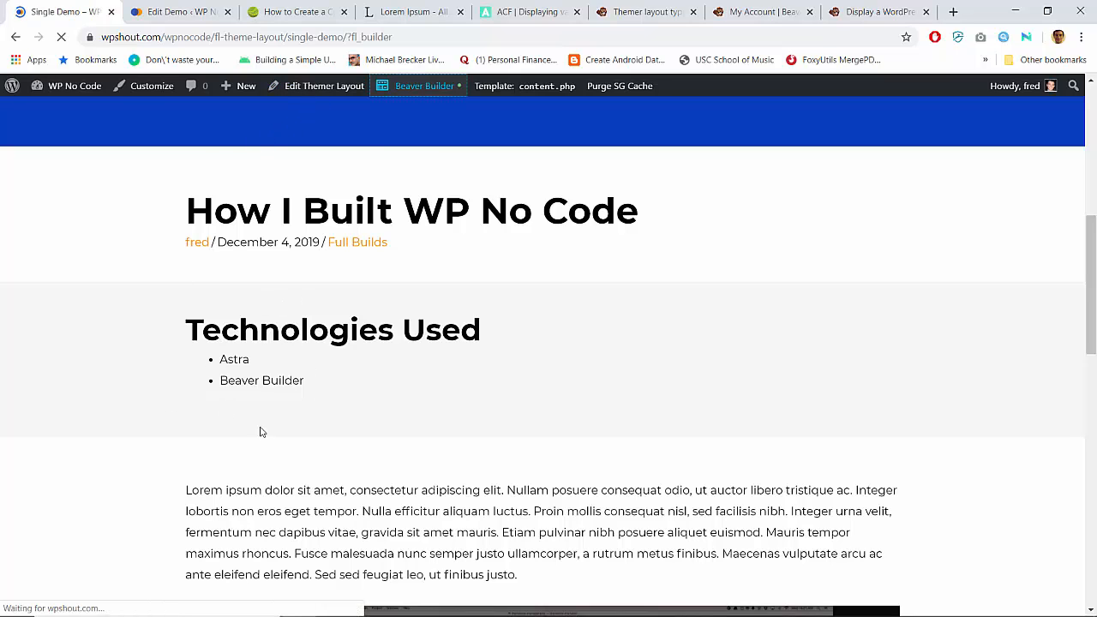
pyautogui.scroll(-6, 292, 430)
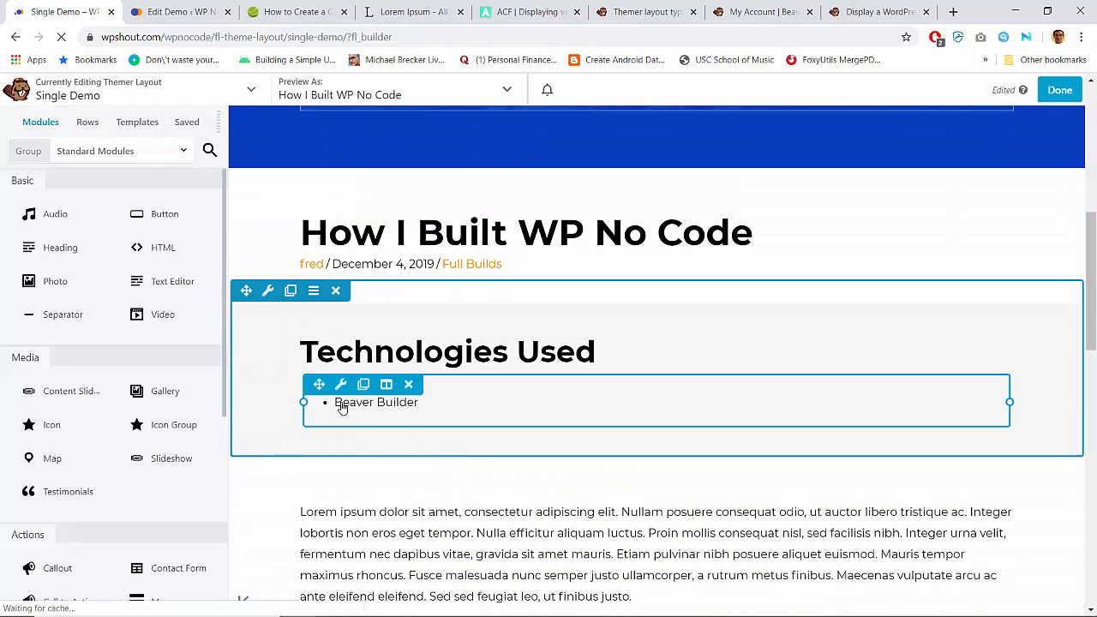
# Step: Set the Technologies Used row's bottom padding to 20 px and publish the layout
pyautogui.click(344, 409)
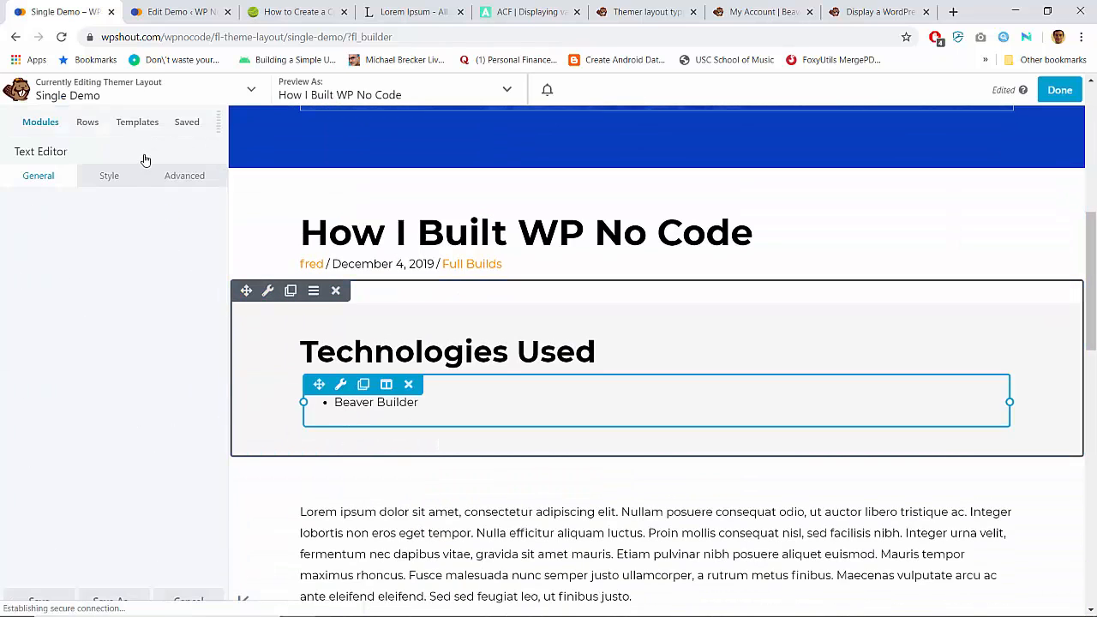
pyautogui.click(168, 178)
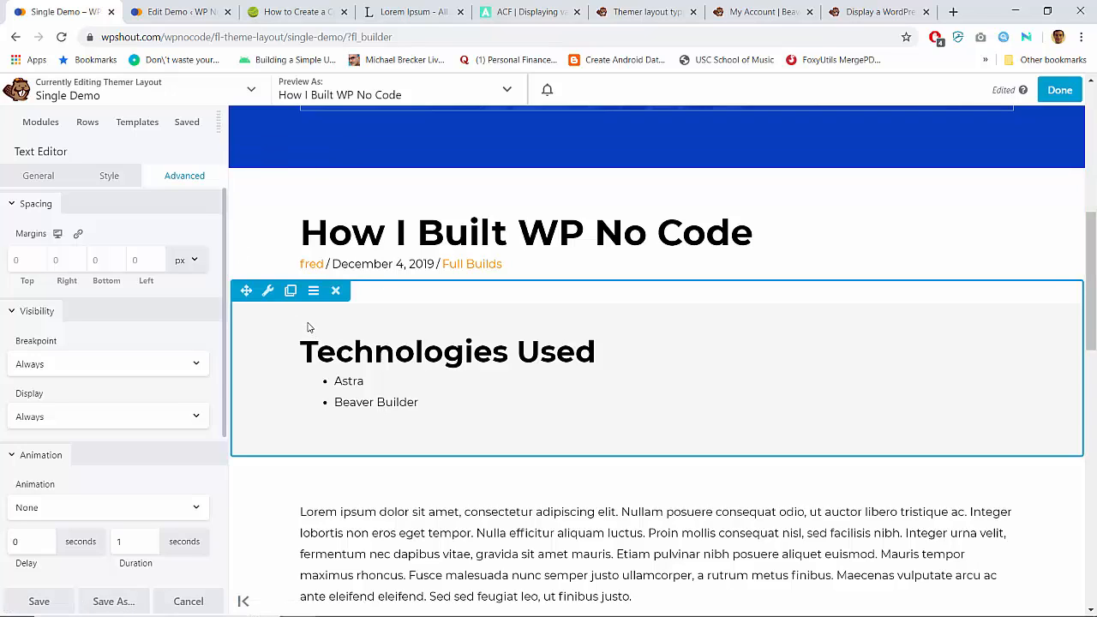
pyautogui.click(267, 291)
pyautogui.click(155, 180)
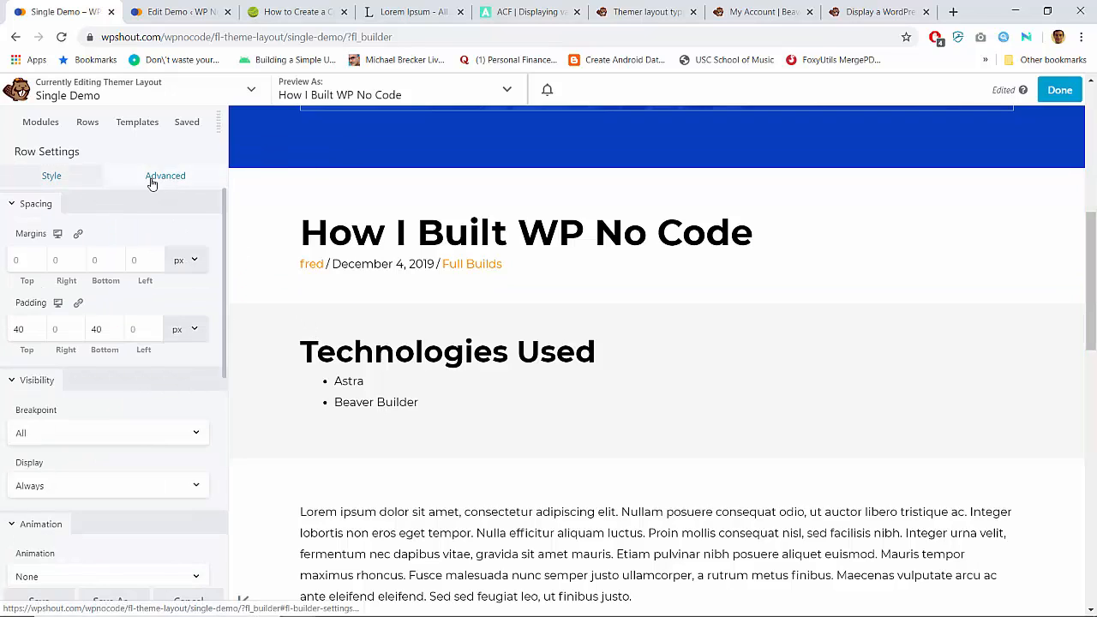
pyautogui.doubleClick(104, 329)
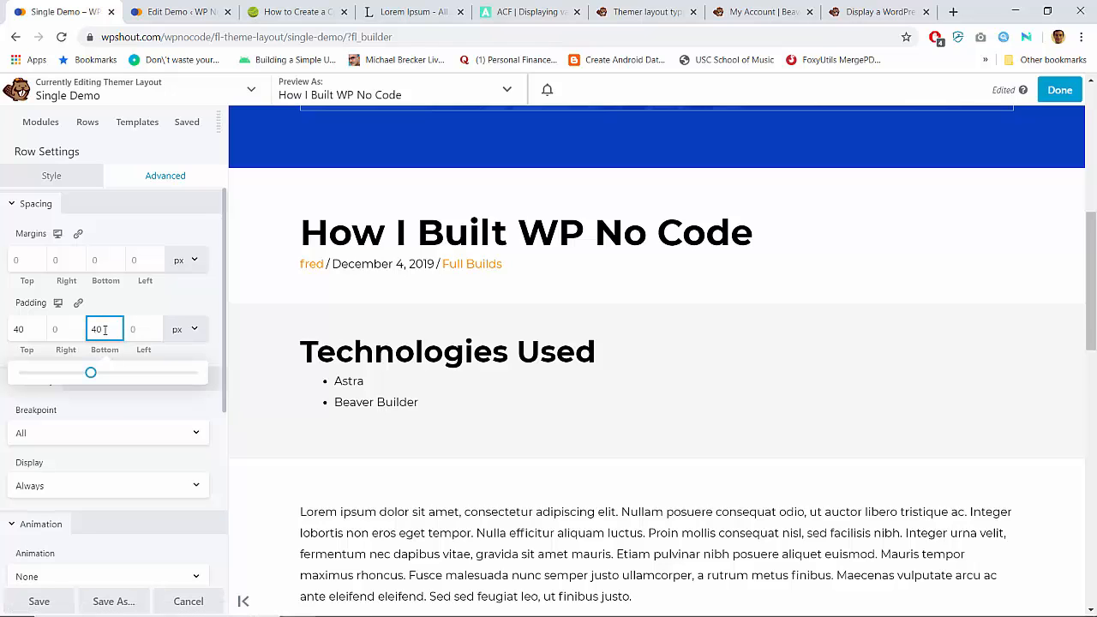
pyautogui.write('020')
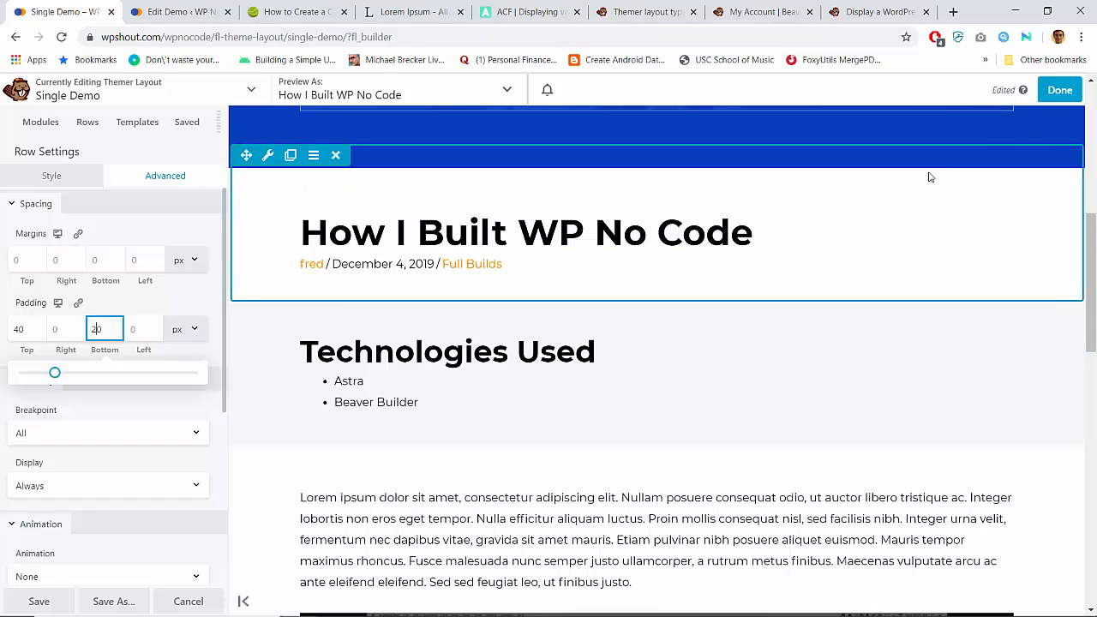
pyautogui.click(1057, 90)
pyautogui.click(994, 94)
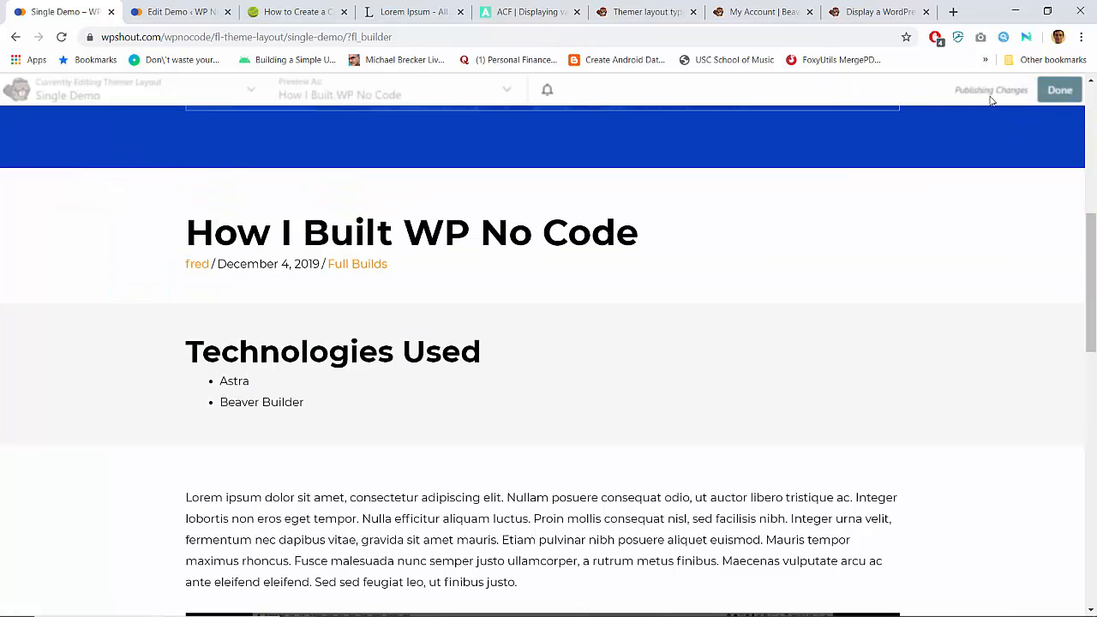
# Step: Examine the spacing of the published Technologies Used section and compare the page with the demo's edit screen
pyautogui.scroll(-2, 470, 336)
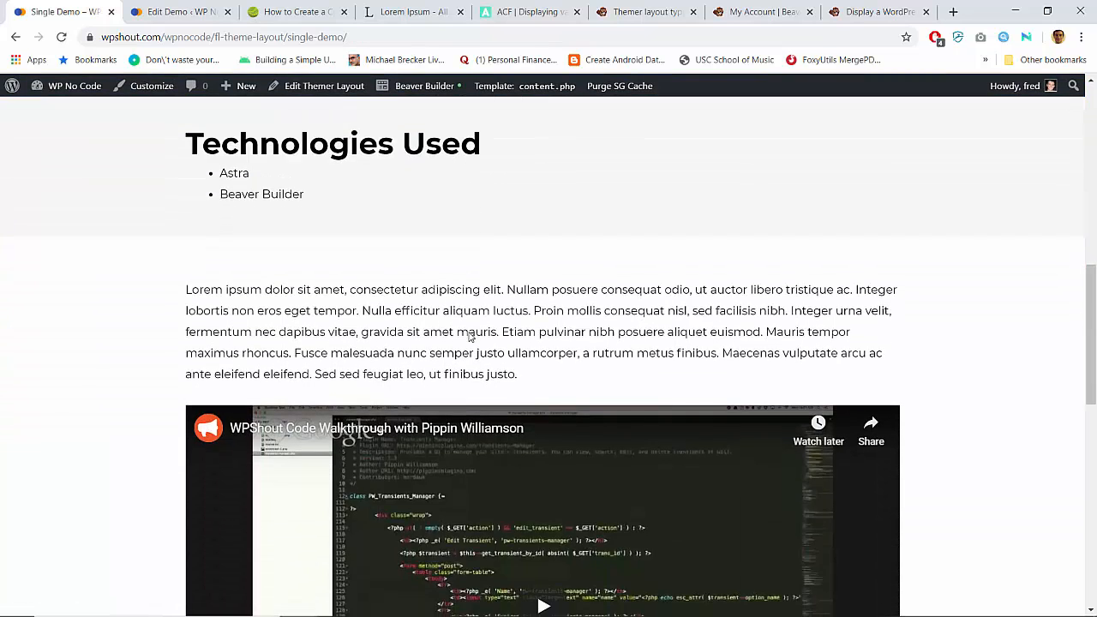
pyautogui.scroll(4, 470, 336)
pyautogui.scroll(-5, 467, 335)
pyautogui.scroll(3, 468, 335)
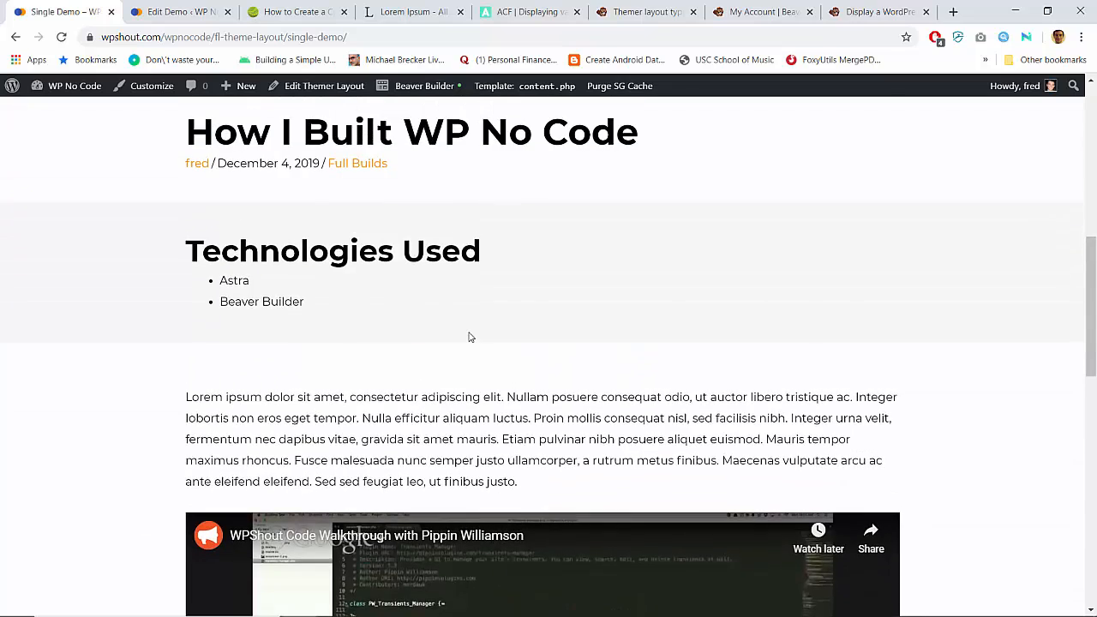
pyautogui.click(197, 7)
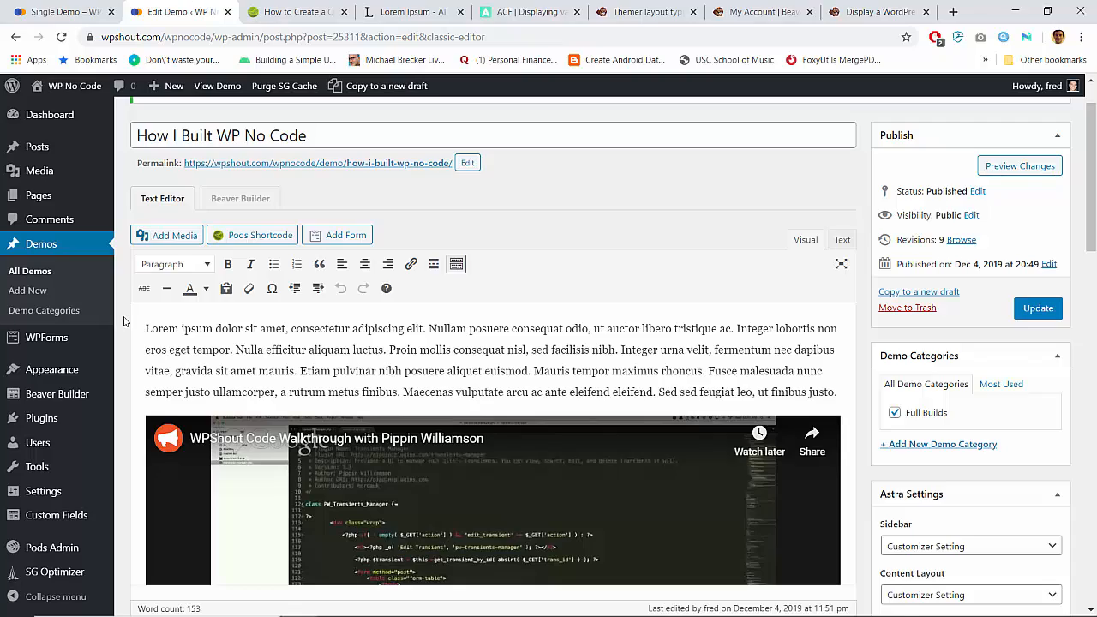
pyautogui.scroll(-15, 123, 320)
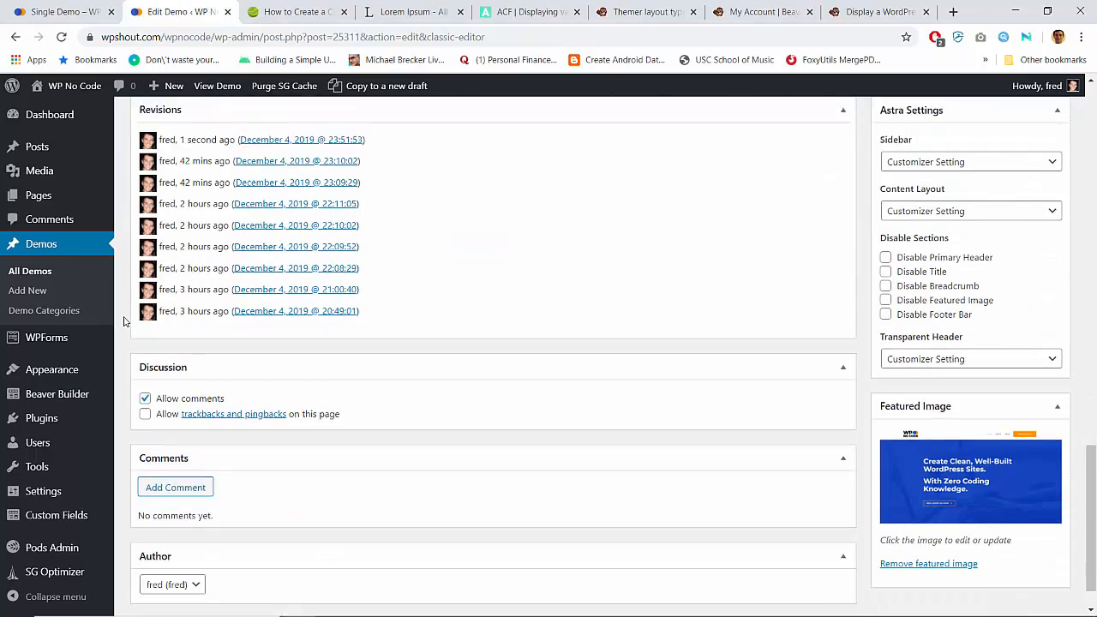
pyautogui.click(60, 11)
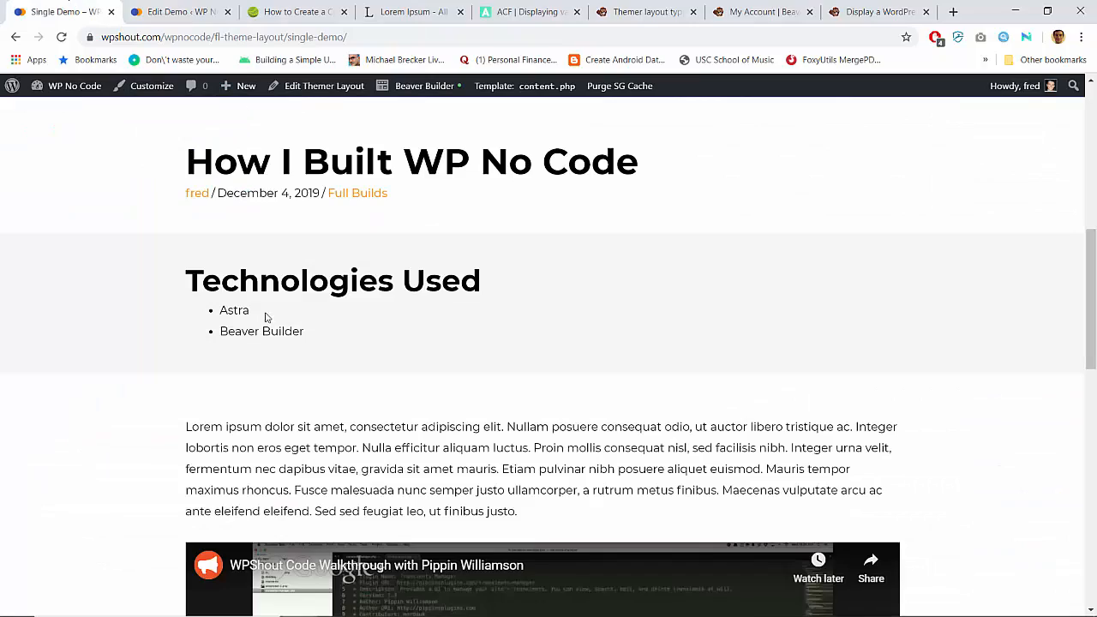
# Step: Open the Demo Meta field group under Custom Fields for editing
pyautogui.click(141, 7)
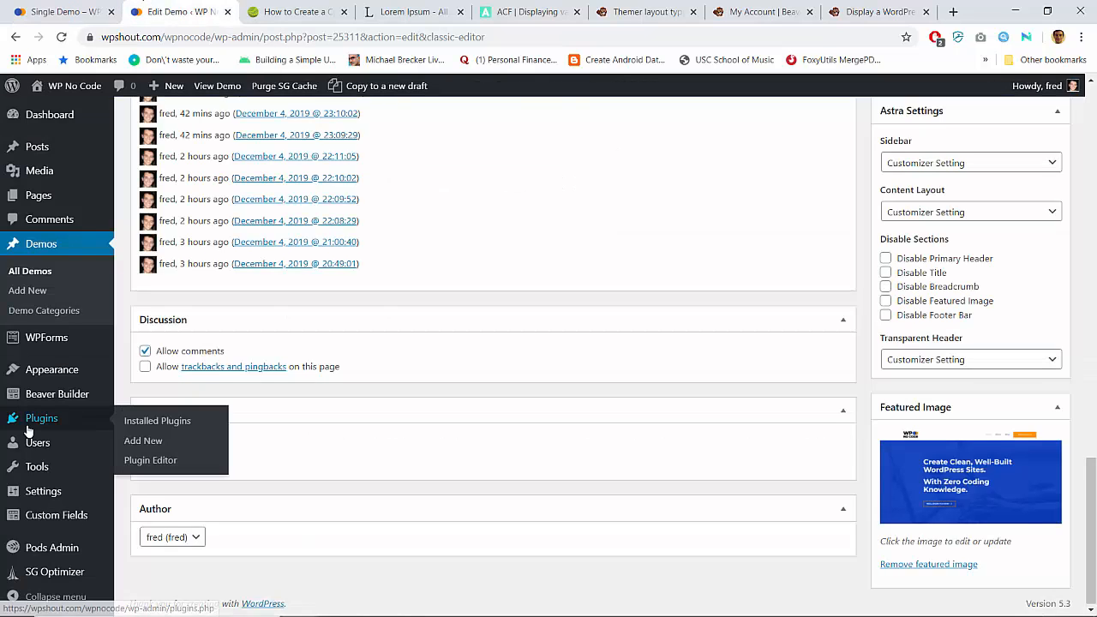
pyautogui.moveTo(51, 522)
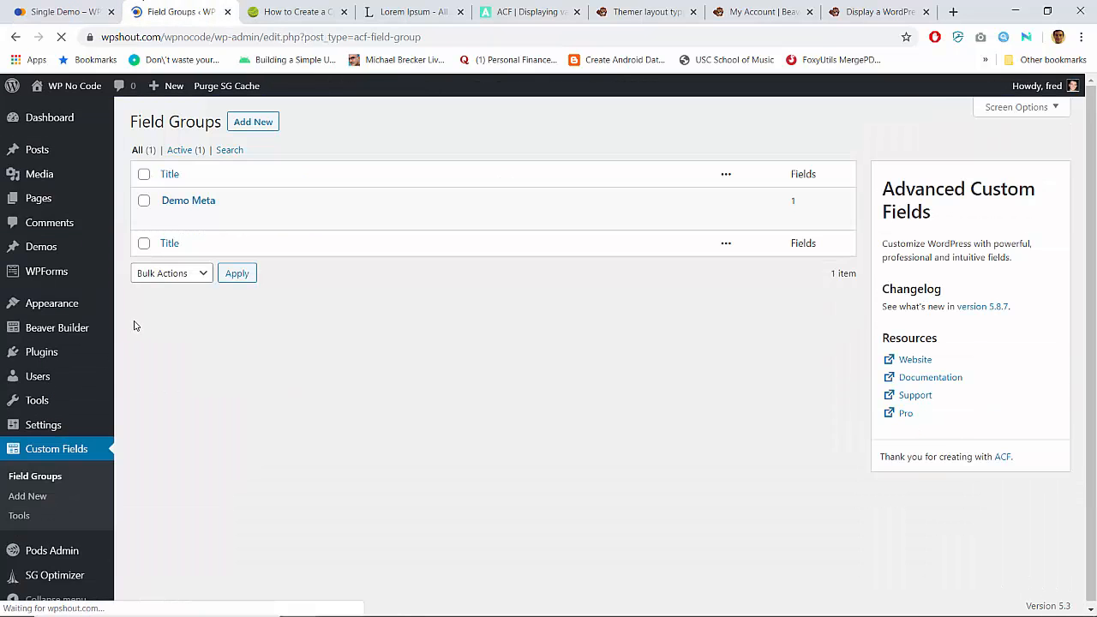
pyautogui.click(253, 122)
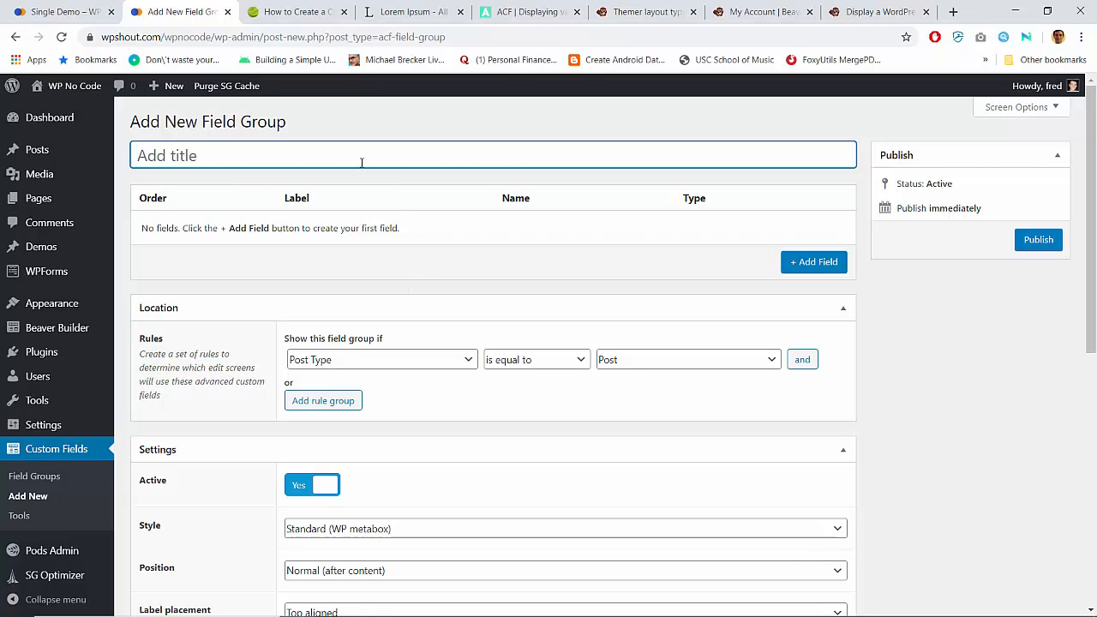
pyautogui.click(38, 476)
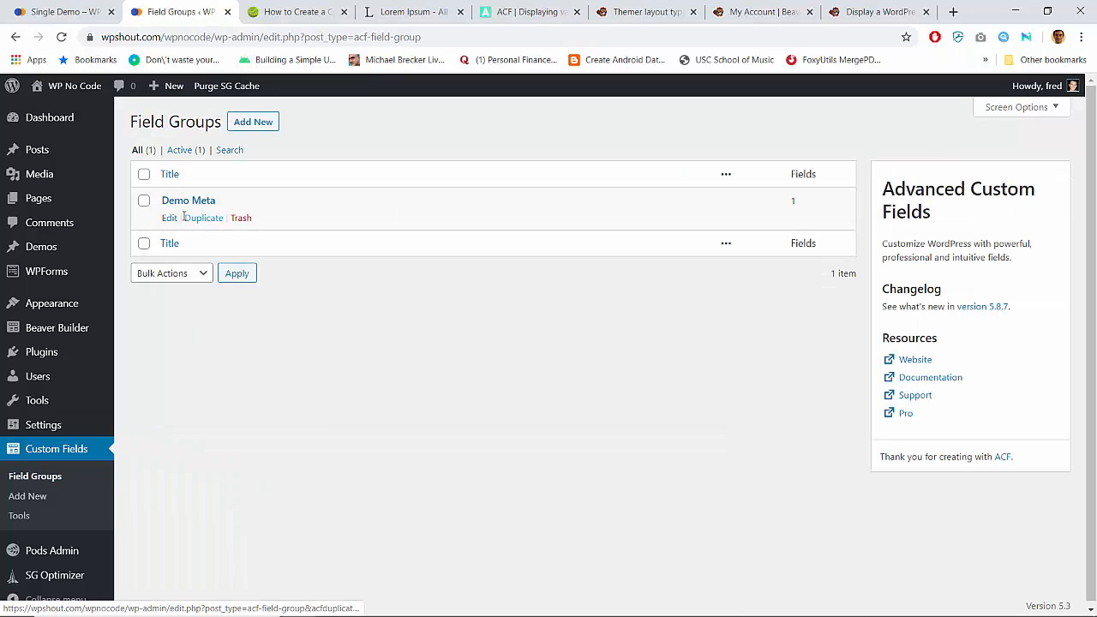
pyautogui.click(170, 218)
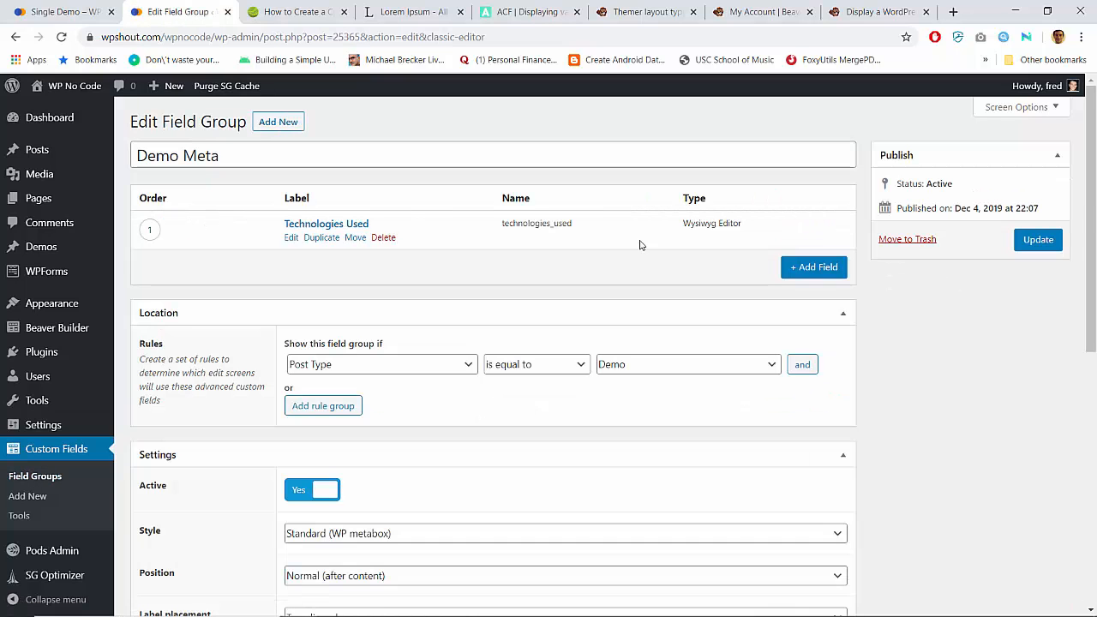
# Step: Add a text field labelled Hours Spent with the name hours_spent to Demo Meta and update the field group
pyautogui.click(819, 267)
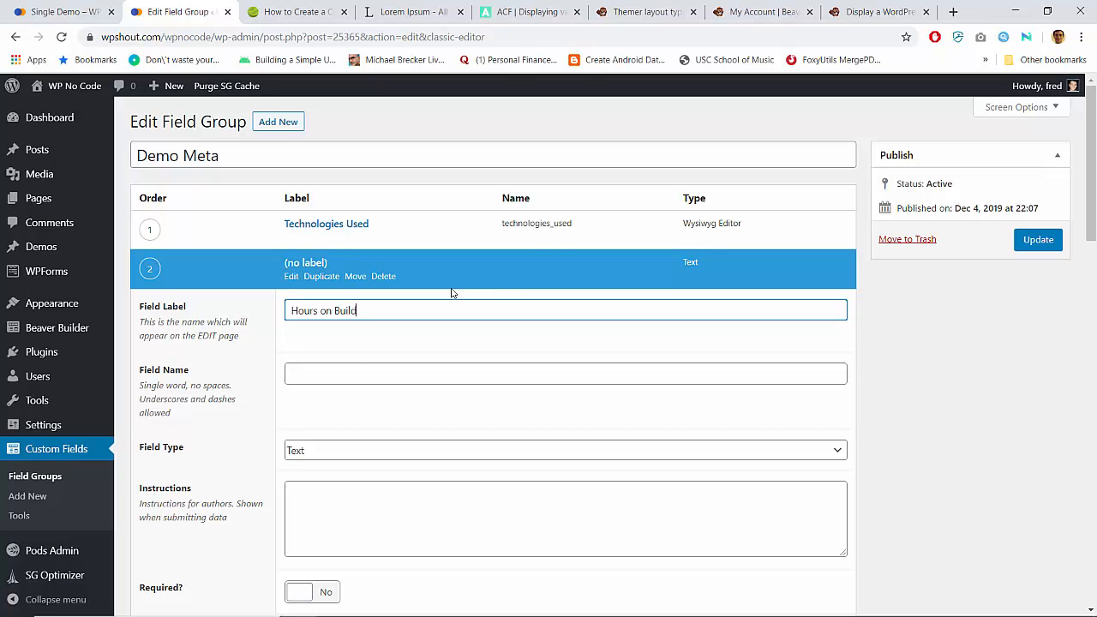
pyautogui.press('Tab')
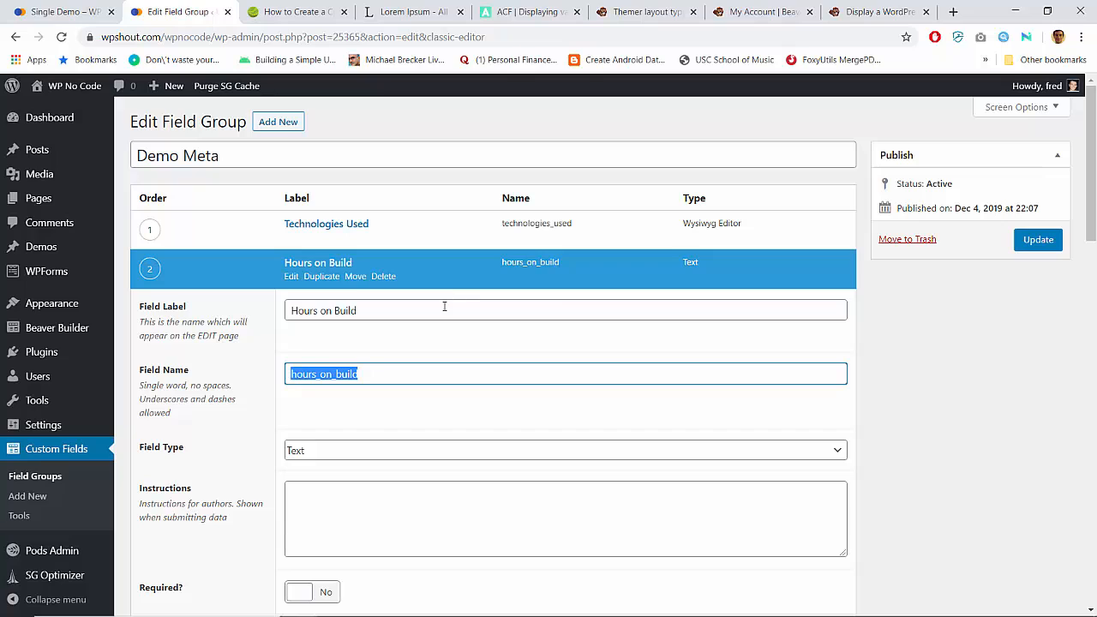
pyautogui.click(320, 309)
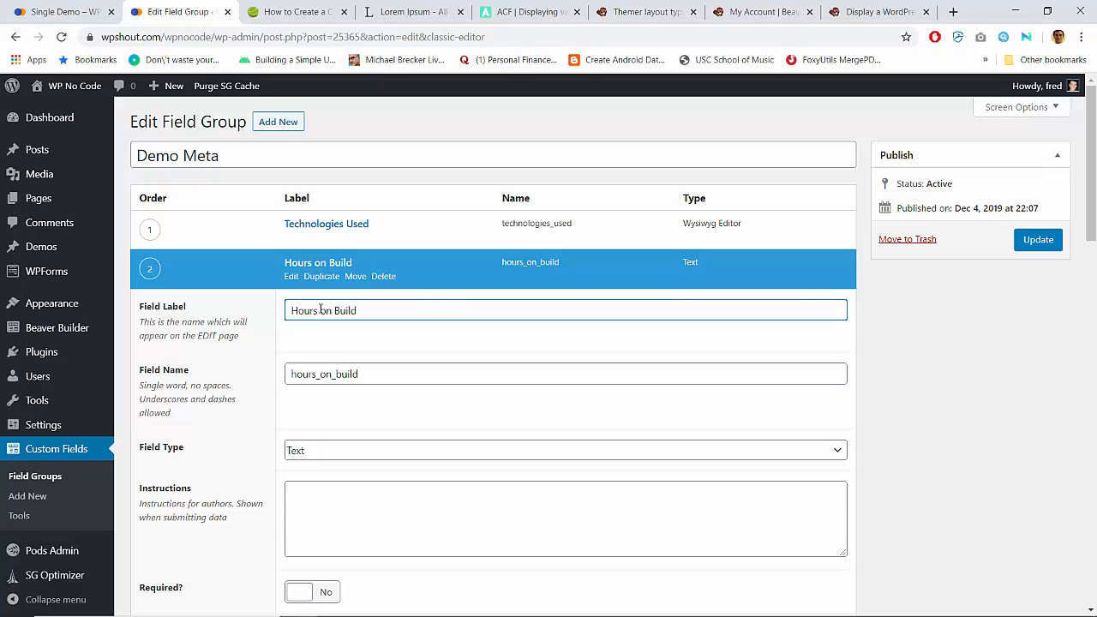
pyautogui.write('to')
pyautogui.hotkey('shift', 'End')
pyautogui.press('BackSpace')
pyautogui.write('Spent')
pyautogui.press('Tab')
pyautogui.press('BackSpace')
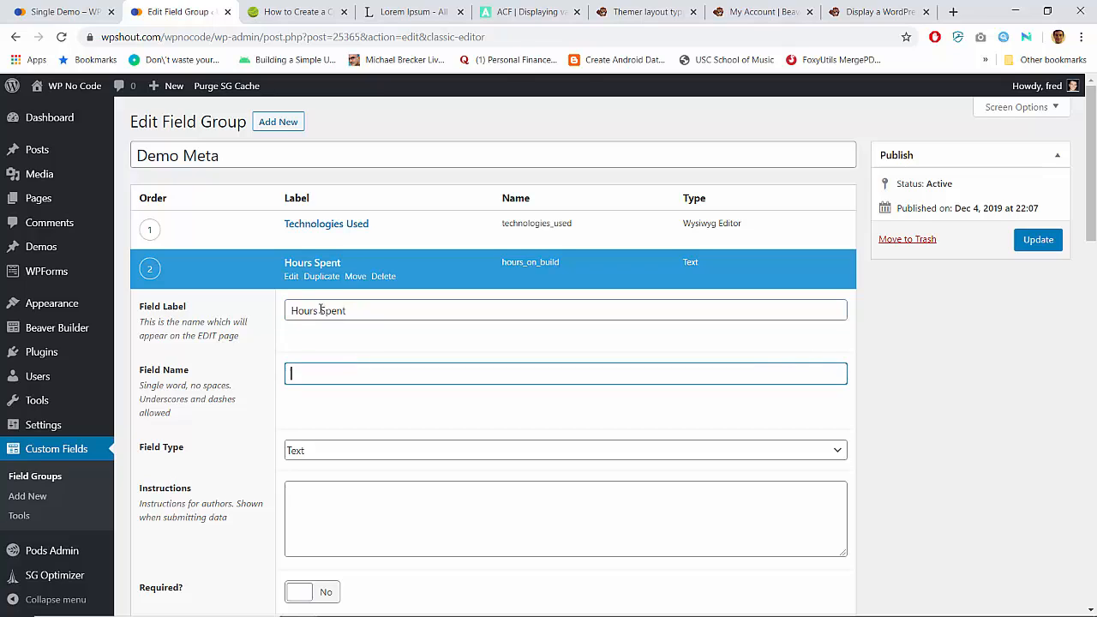
pyautogui.press('Tab')
pyautogui.hotkey('shift', 'Tab')
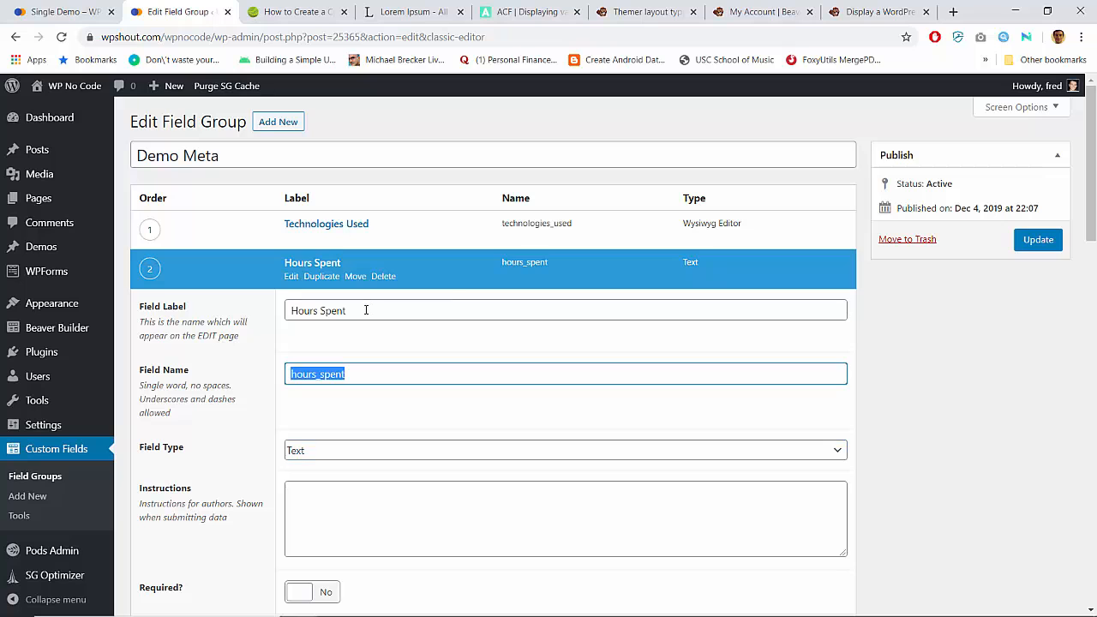
pyautogui.click(1039, 243)
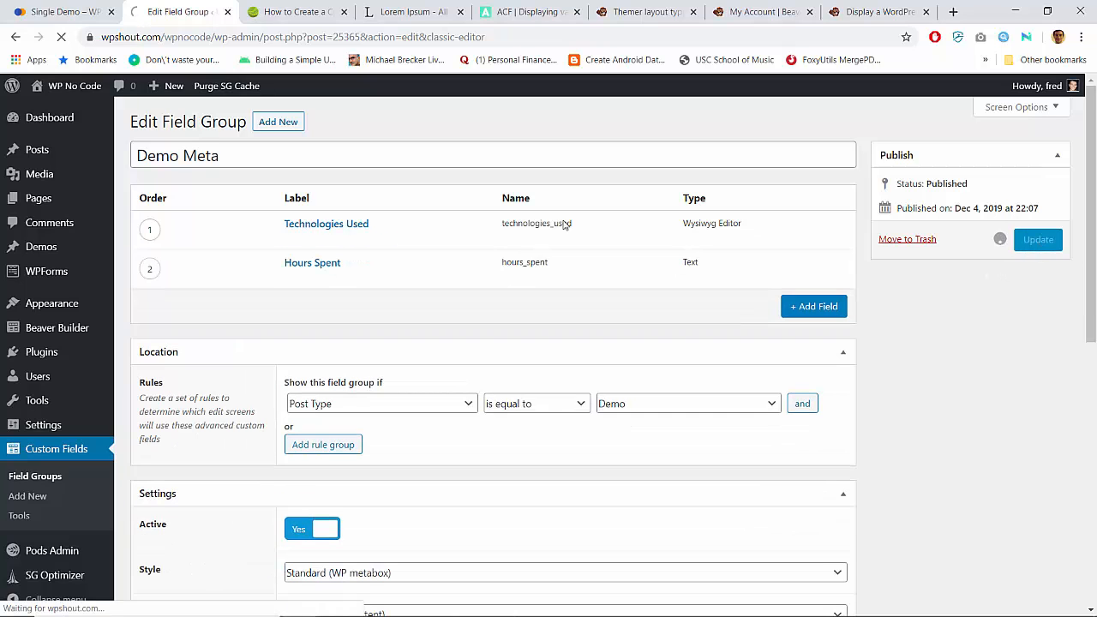
# Step: Open the Demos list in a new browser tab and open How I Built WP No Code for editing
pyautogui.click(53, 7)
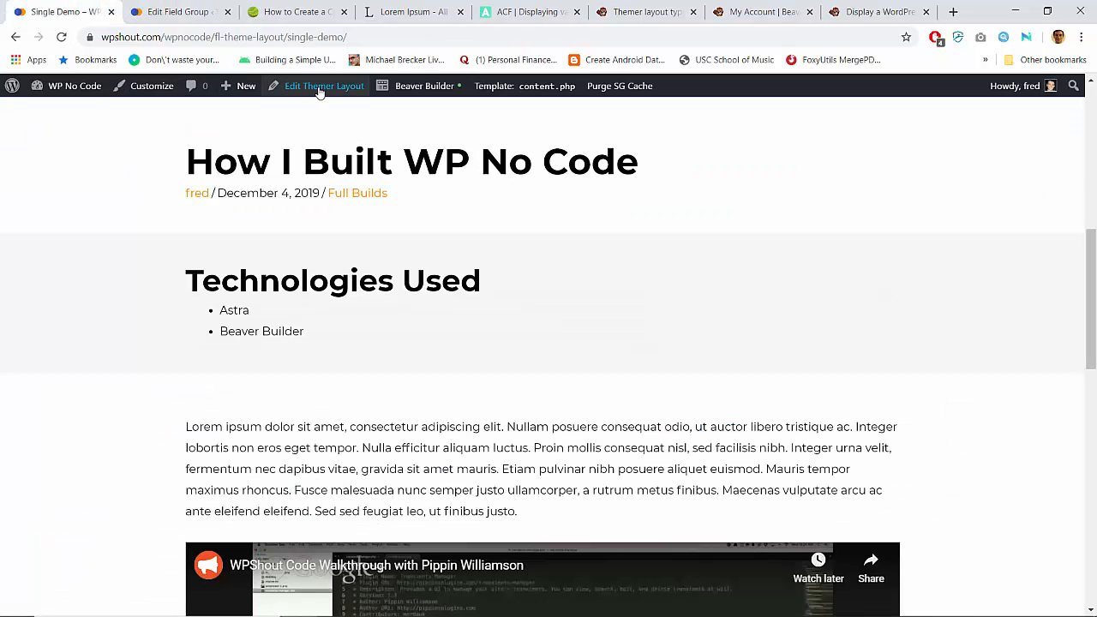
pyautogui.moveTo(244, 94)
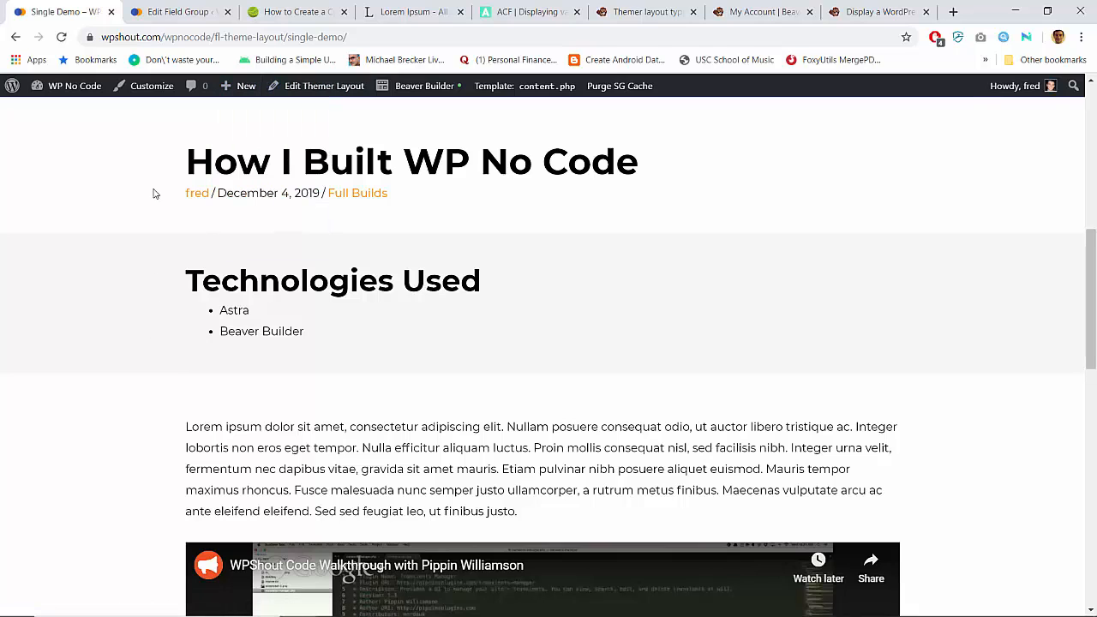
pyautogui.click(176, 11)
pyautogui.rightClick(56, 240)
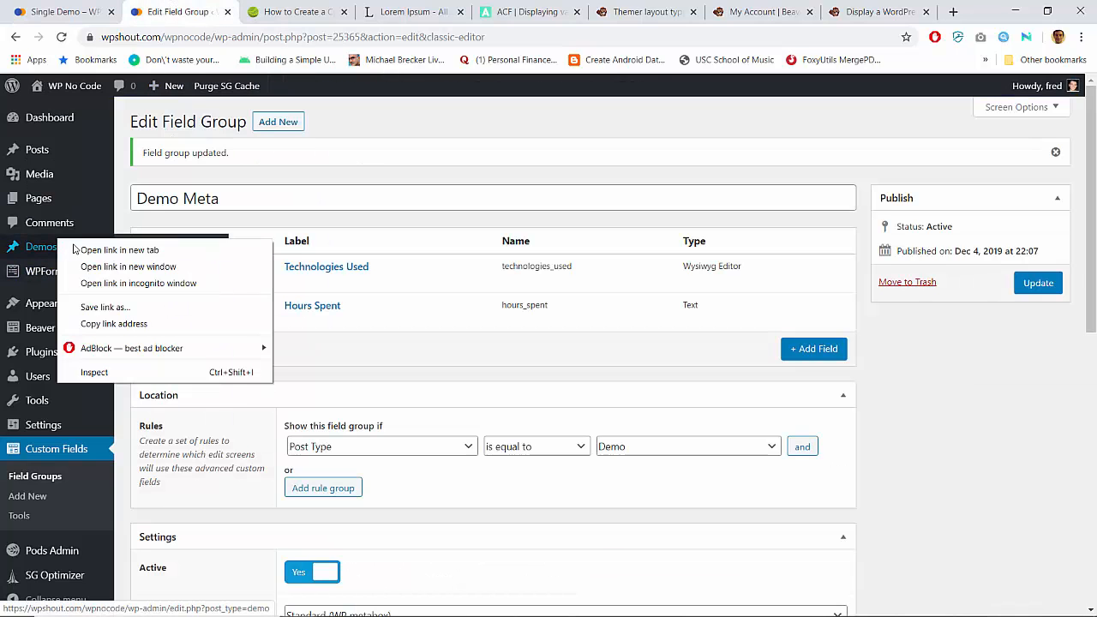
pyautogui.click(102, 248)
pyautogui.click(259, 9)
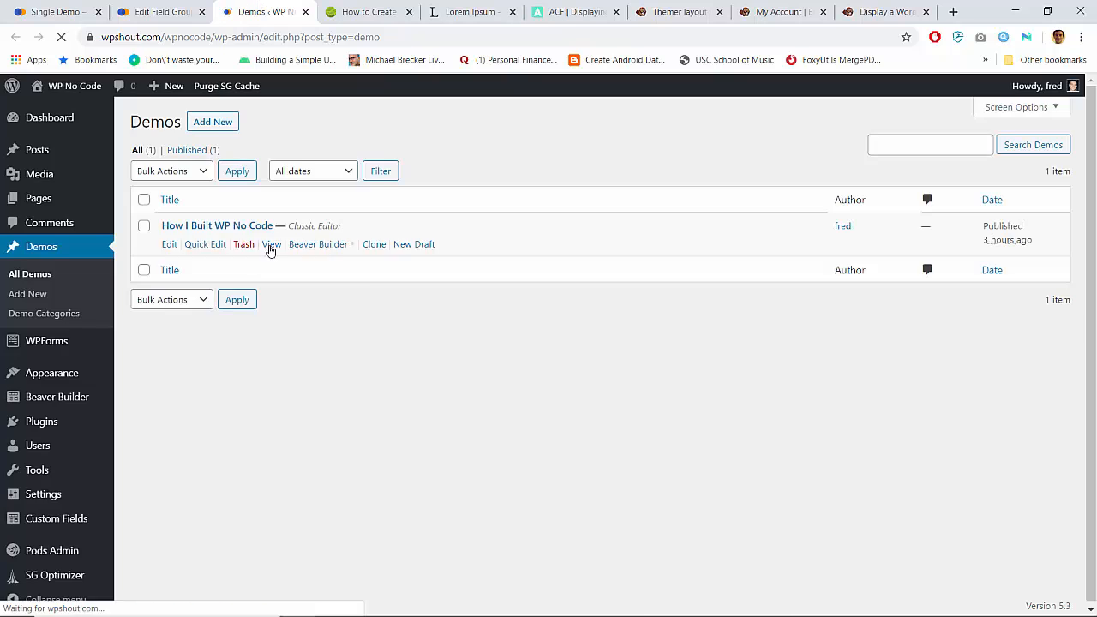
pyautogui.click(206, 227)
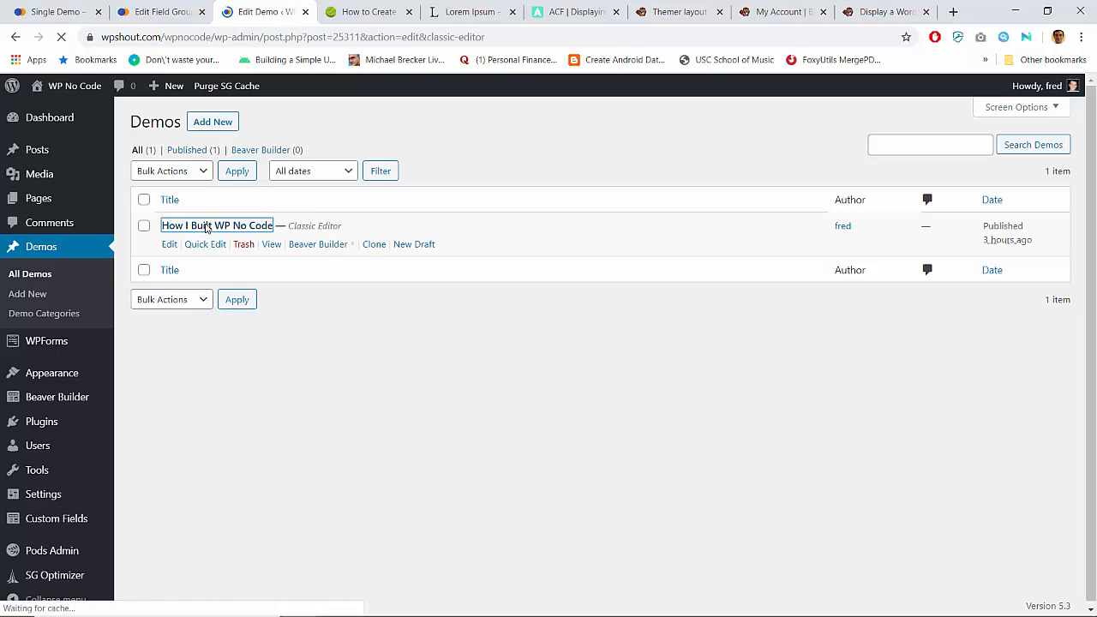
# Step: Set the demo's Hours Spent field to 8 and update the demo
pyautogui.scroll(-5, 379, 345)
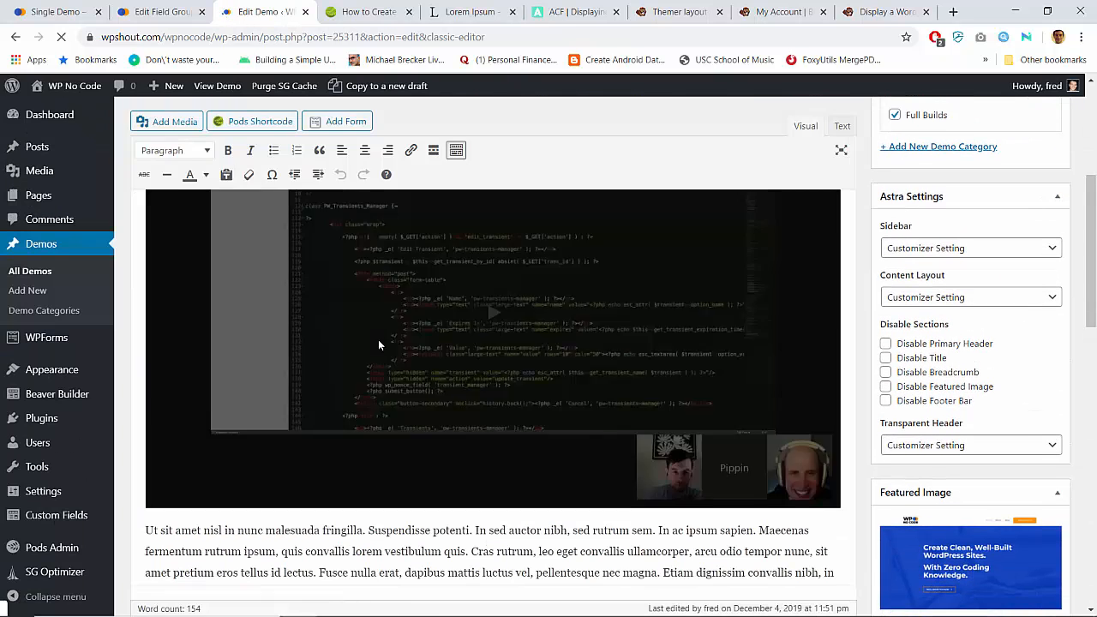
pyautogui.scroll(-5, 379, 343)
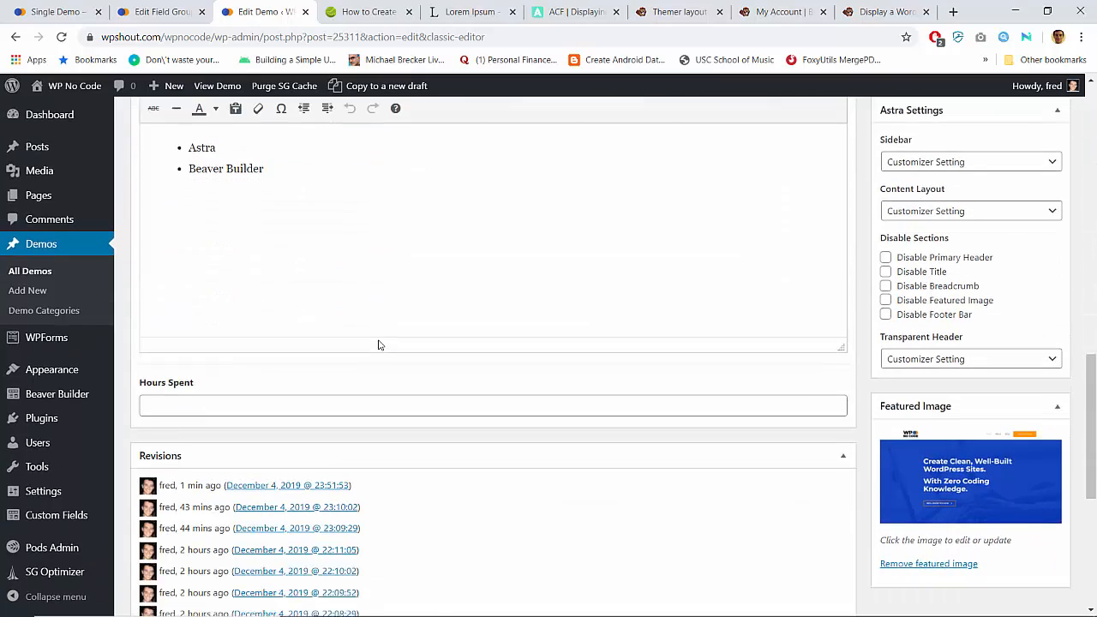
pyautogui.click(315, 396)
pyautogui.write('8')
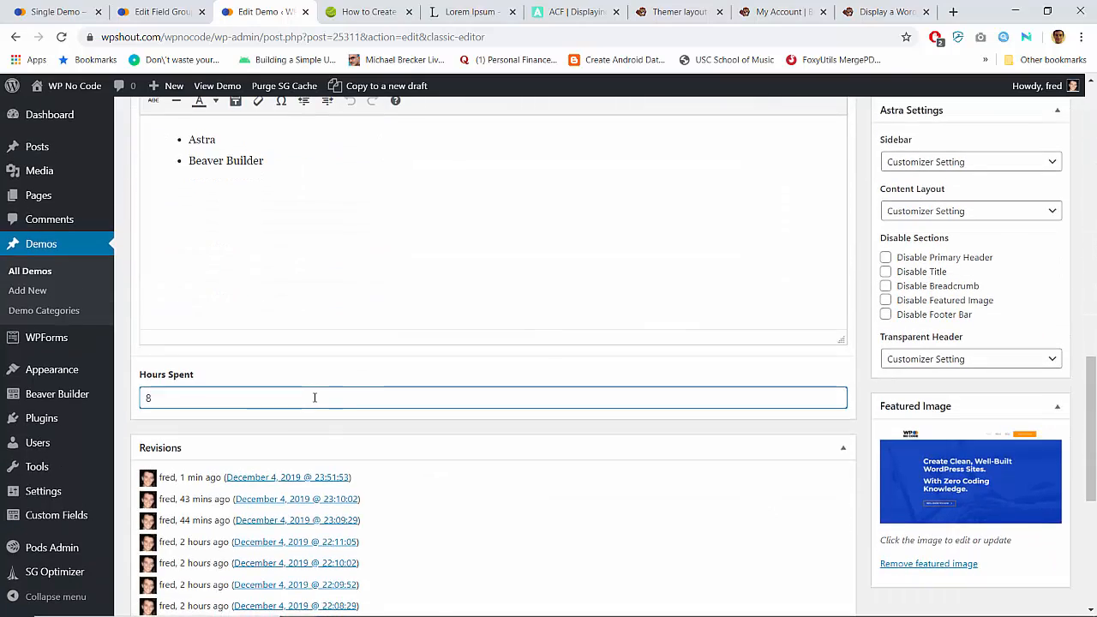
pyautogui.scroll(10, 315, 397)
pyautogui.click(1035, 305)
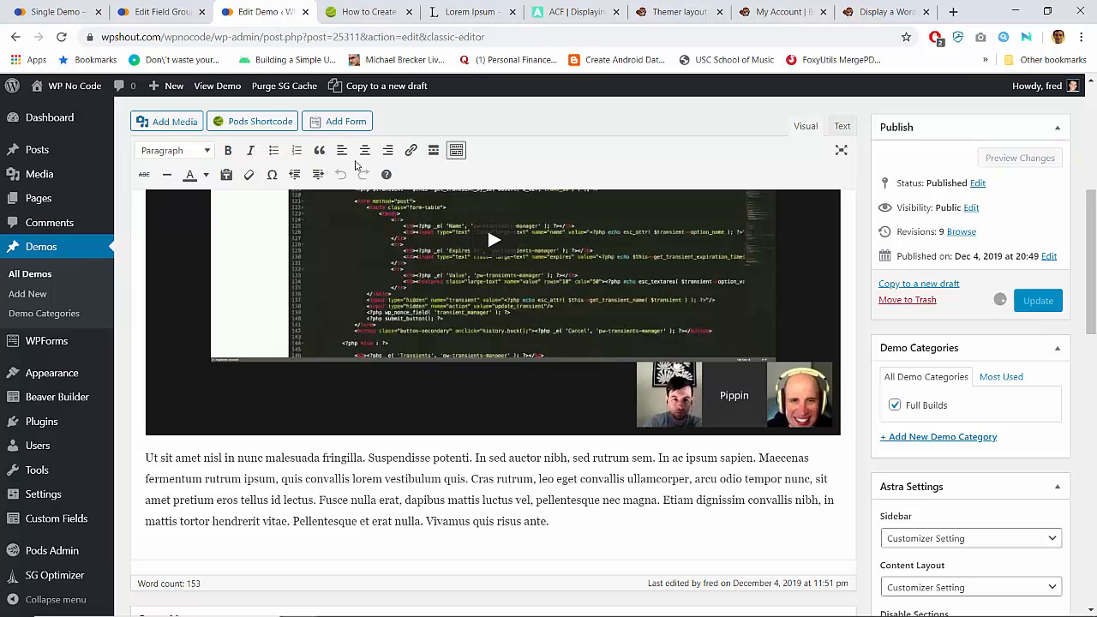
# Step: Return to the Single Demo layout page and open the layout in Beaver Builder
pyautogui.click(73, 8)
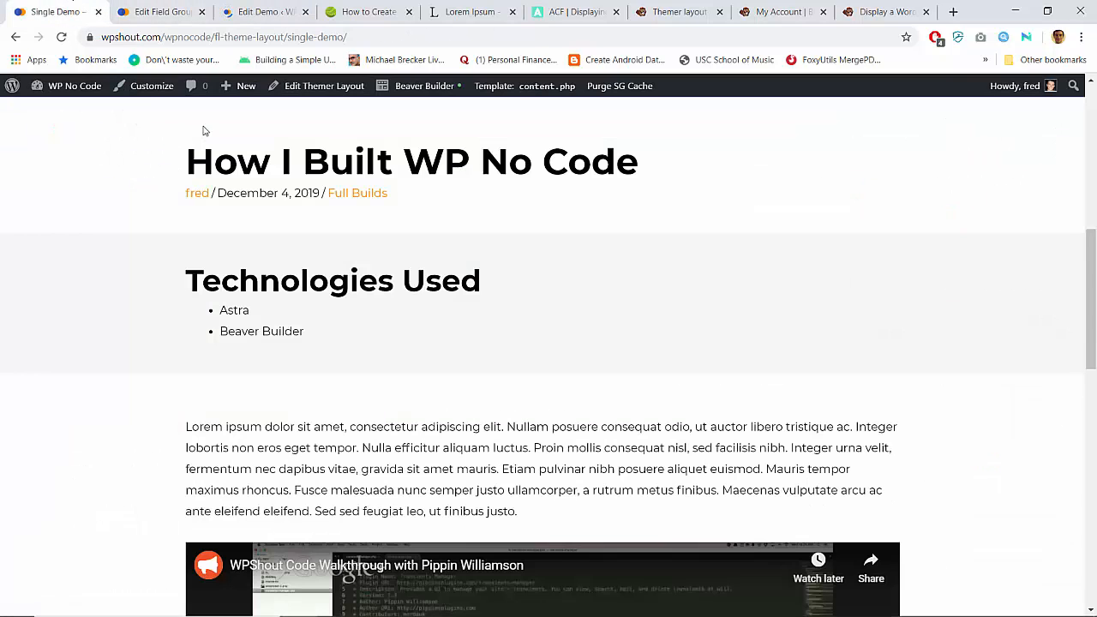
pyautogui.click(314, 89)
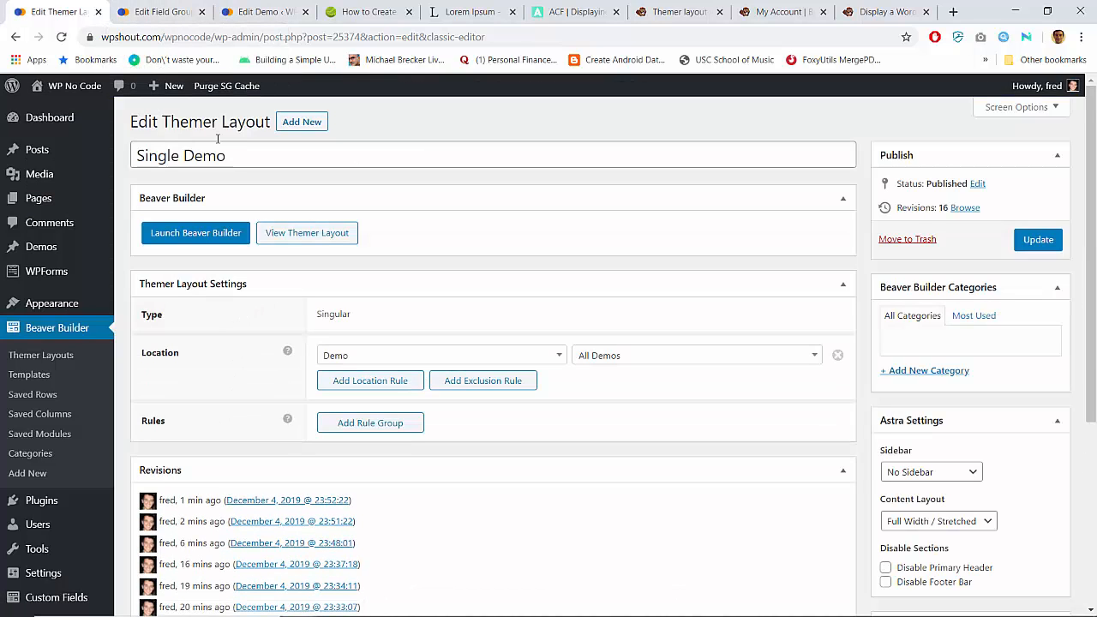
pyautogui.click(225, 232)
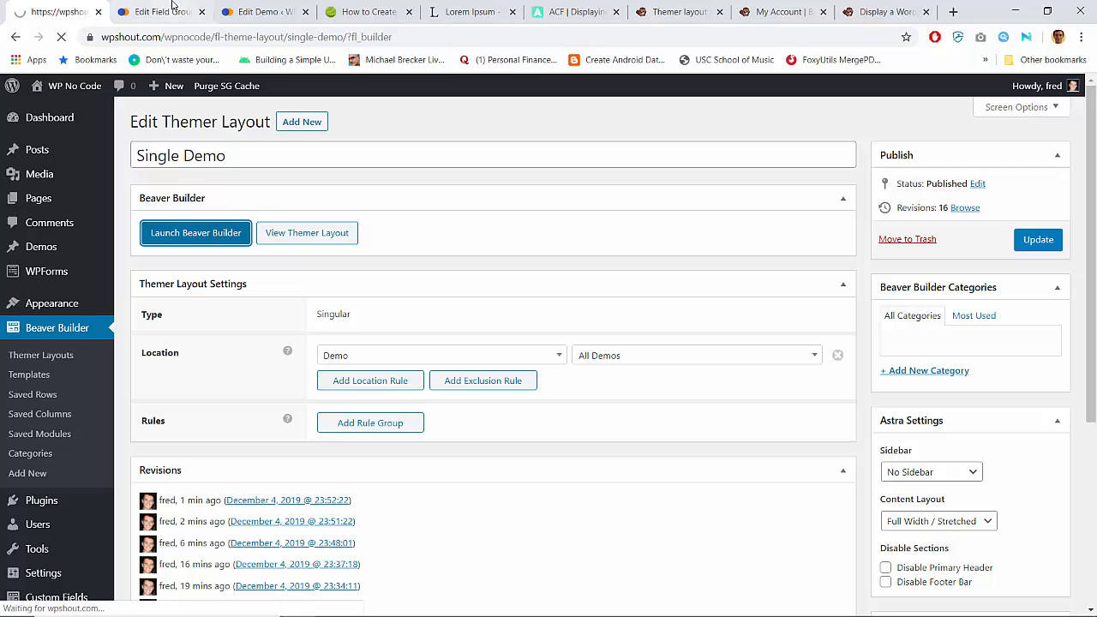
# Step: Duplicate the Technologies Used heading module and place the copy below the technologies list
pyautogui.scroll(-6, 372, 324)
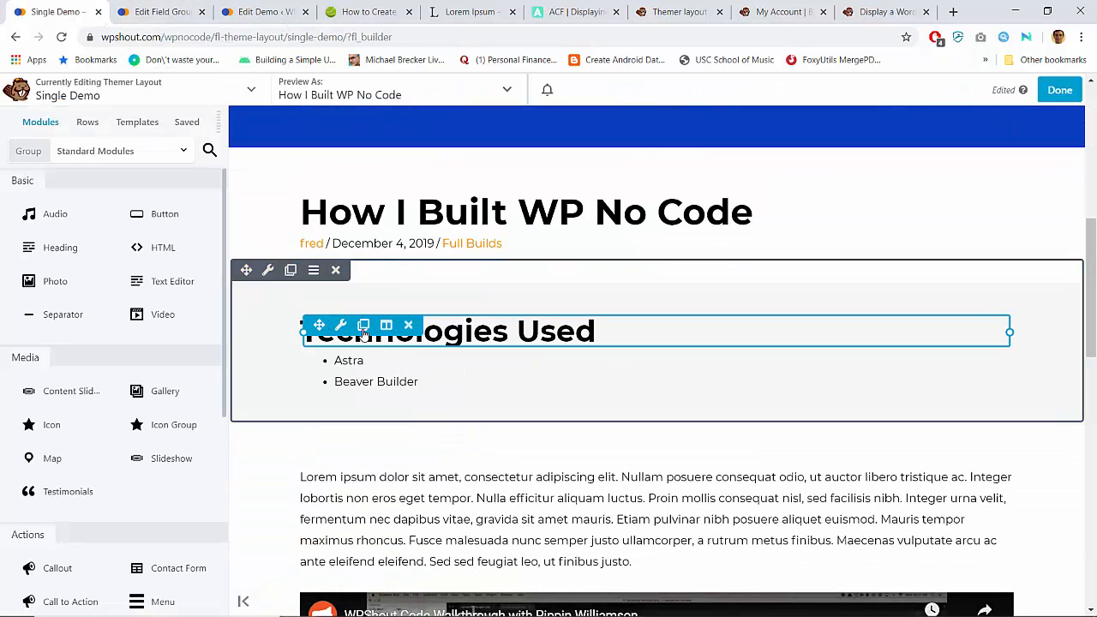
pyautogui.click(363, 326)
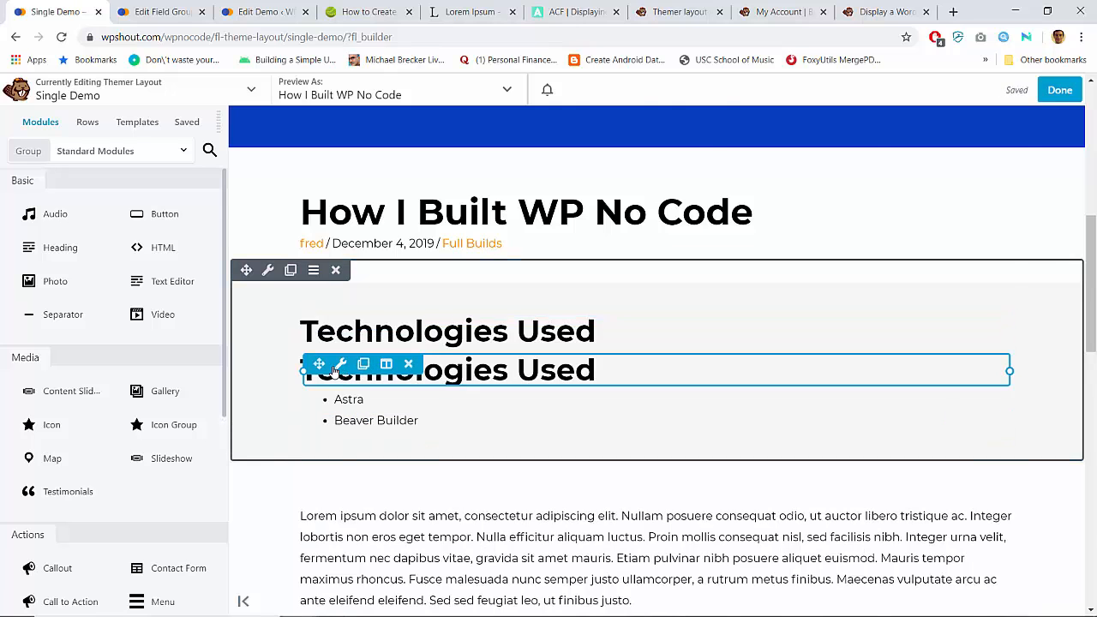
pyautogui.moveTo(318, 363); pyautogui.dragTo(319, 454)
# Step: Replace the duplicated heading's text with Hours Spent
pyautogui.click(341, 411)
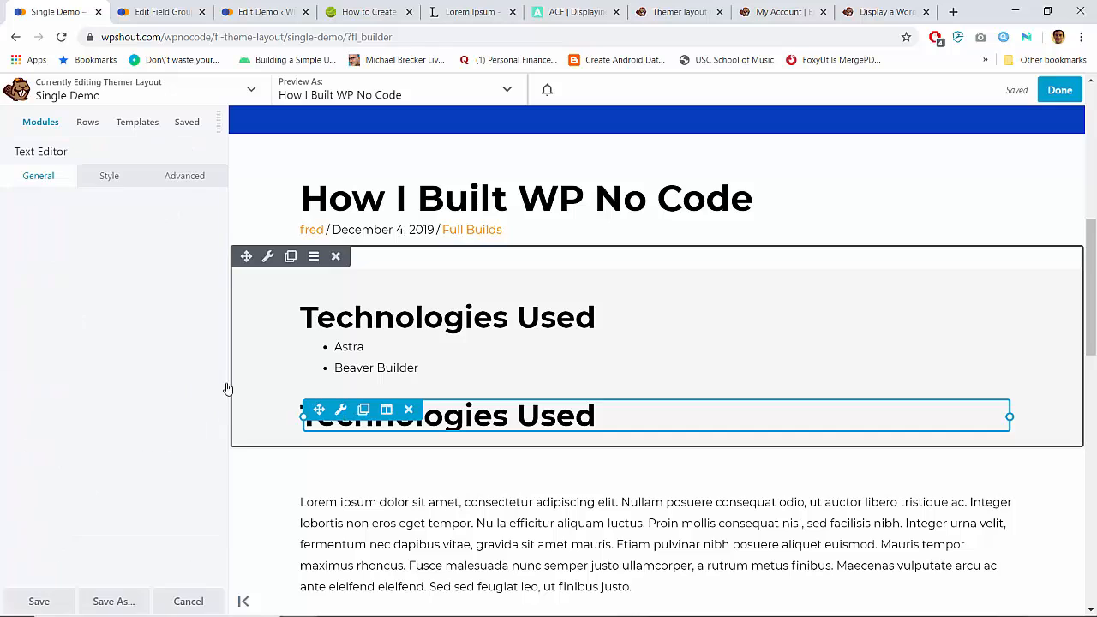
pyautogui.tripleClick(111, 298)
pyautogui.write('J')
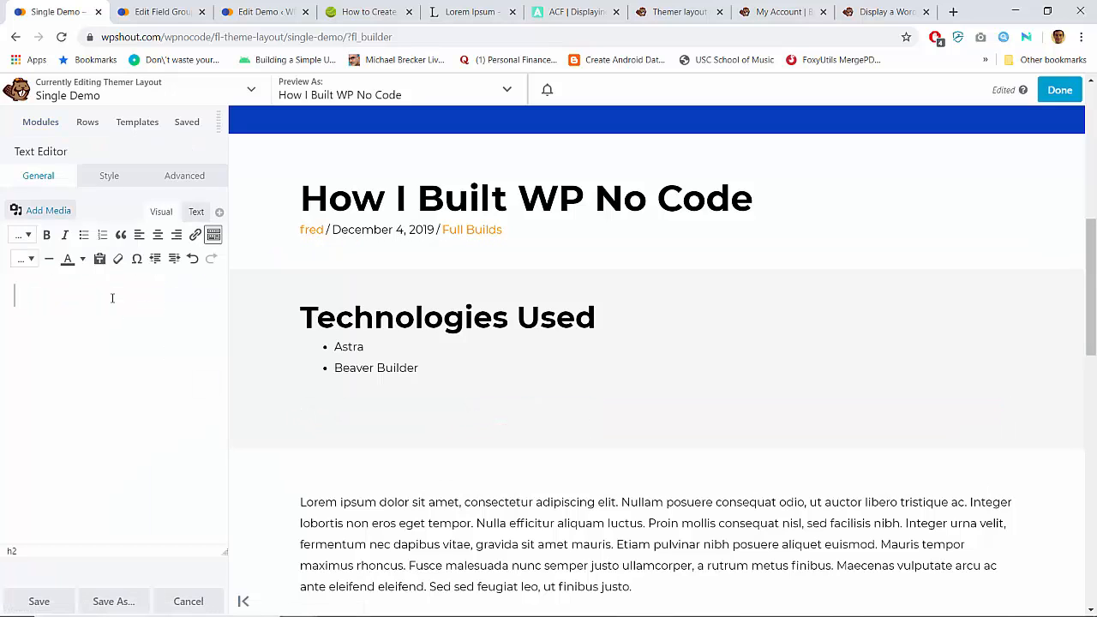
pyautogui.write('Hours Spent')
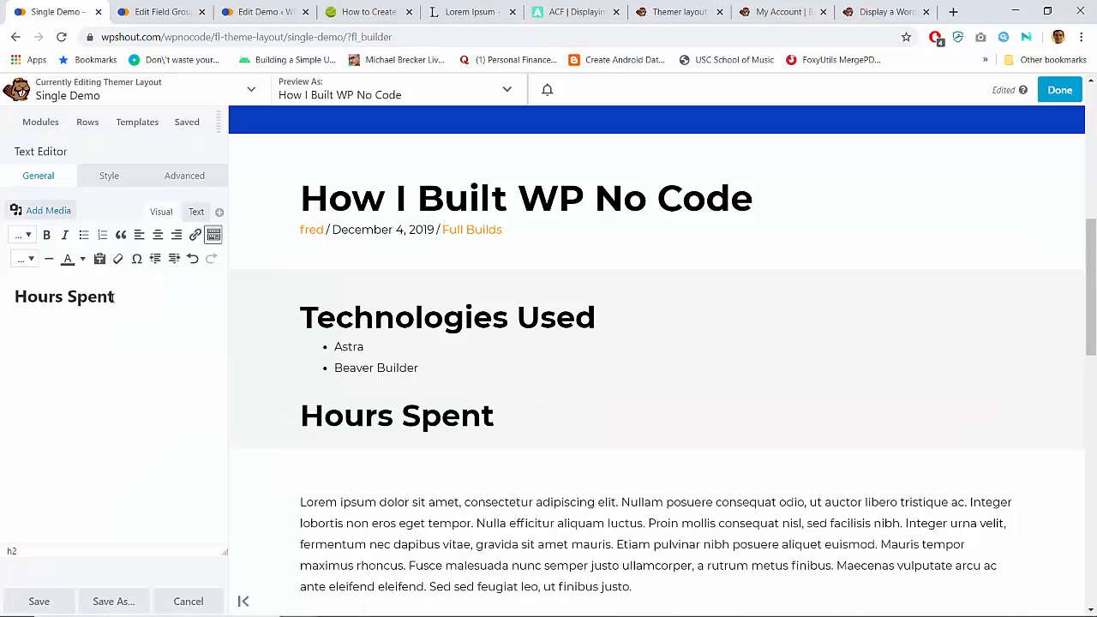
pyautogui.press('Return')
pyautogui.press('XF86MonBrightnessDown')
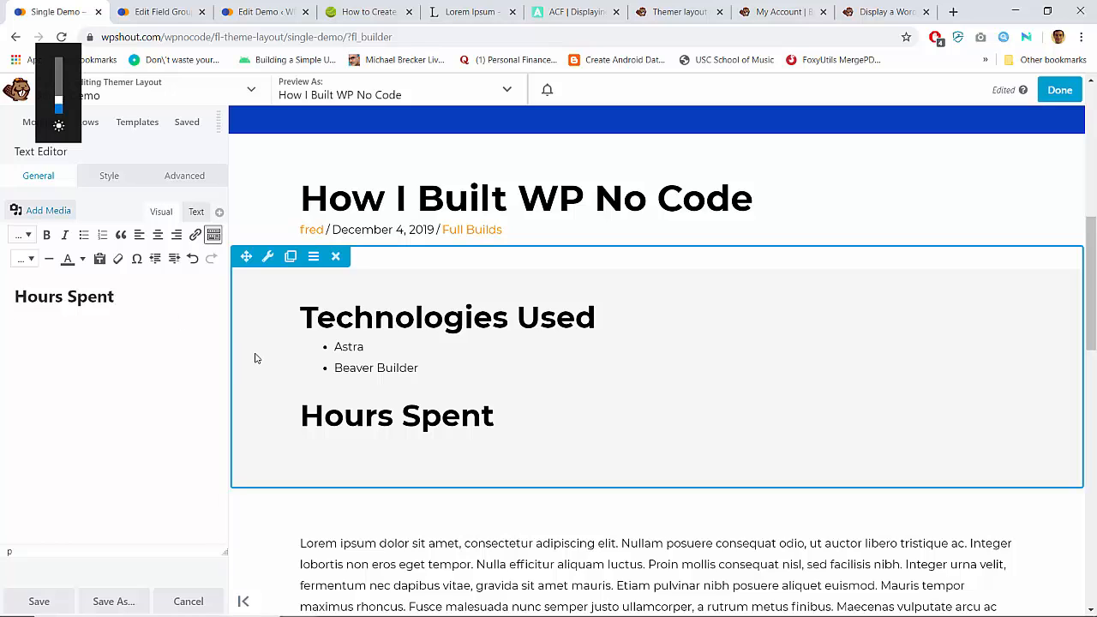
pyautogui.press('XF86MonBrightnessDown')
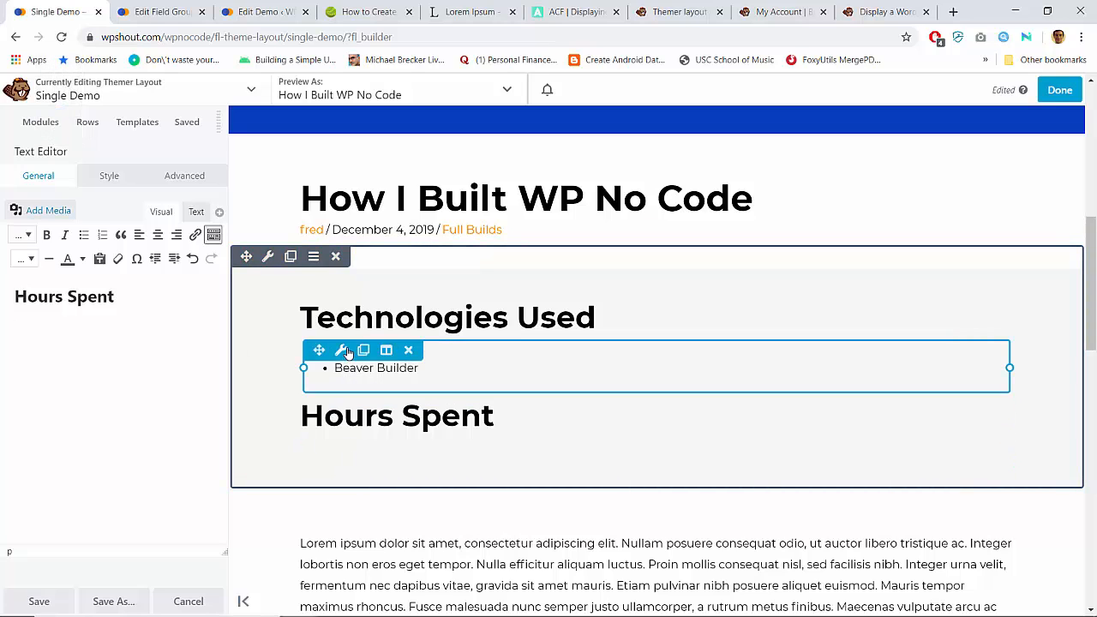
# Step: Duplicate the technologies list module below the Hours Spent heading and remove the blank line under that heading
pyautogui.click(363, 351)
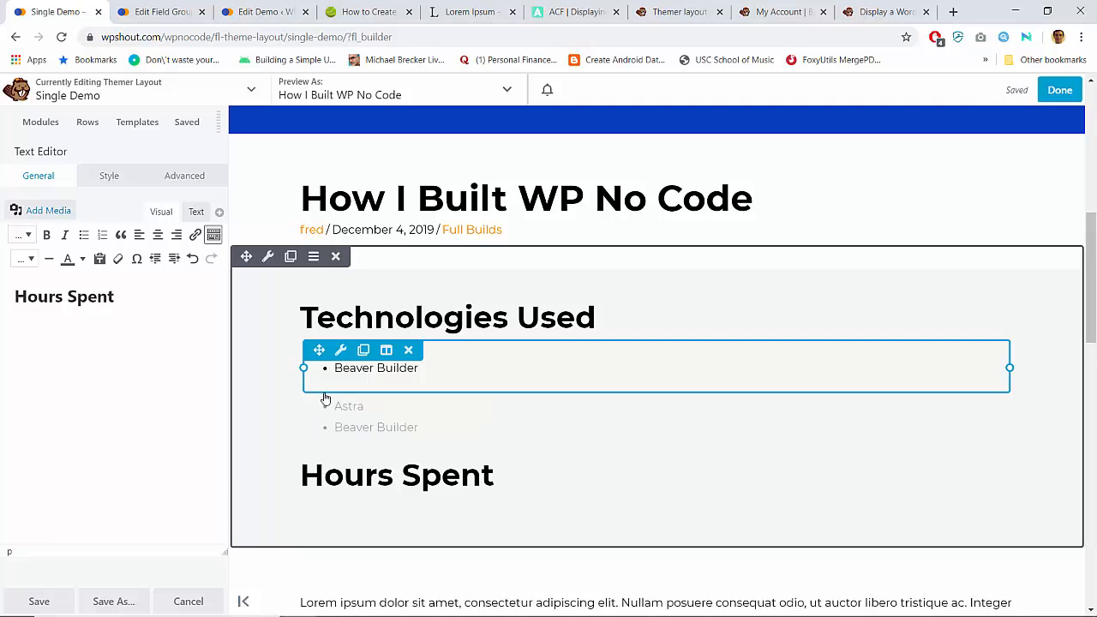
pyautogui.moveTo(317, 408); pyautogui.dragTo(321, 506)
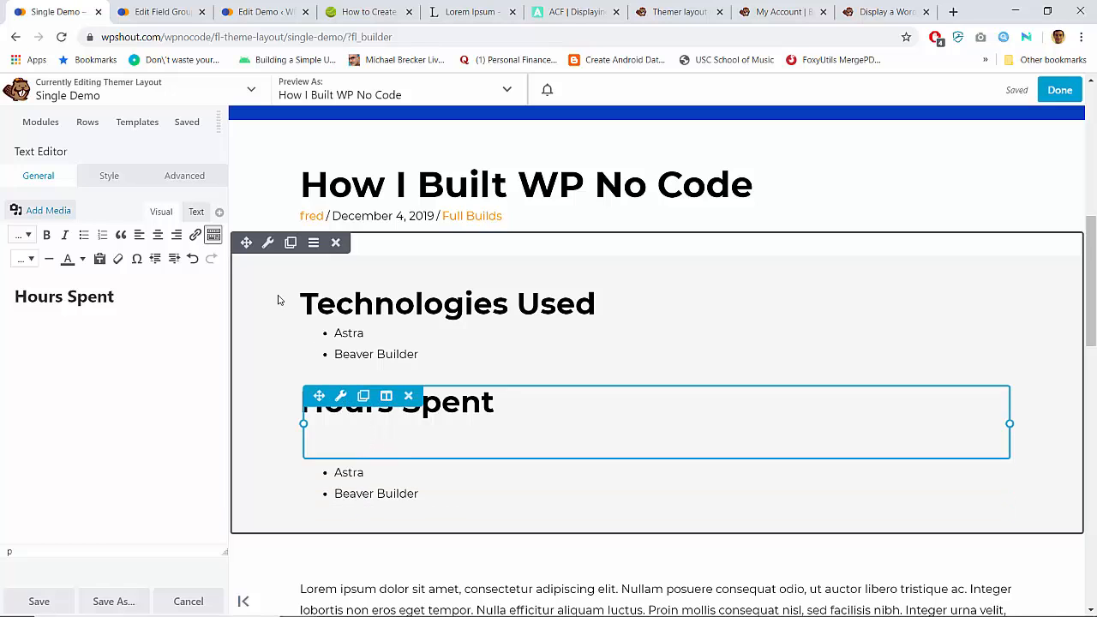
pyautogui.click(196, 176)
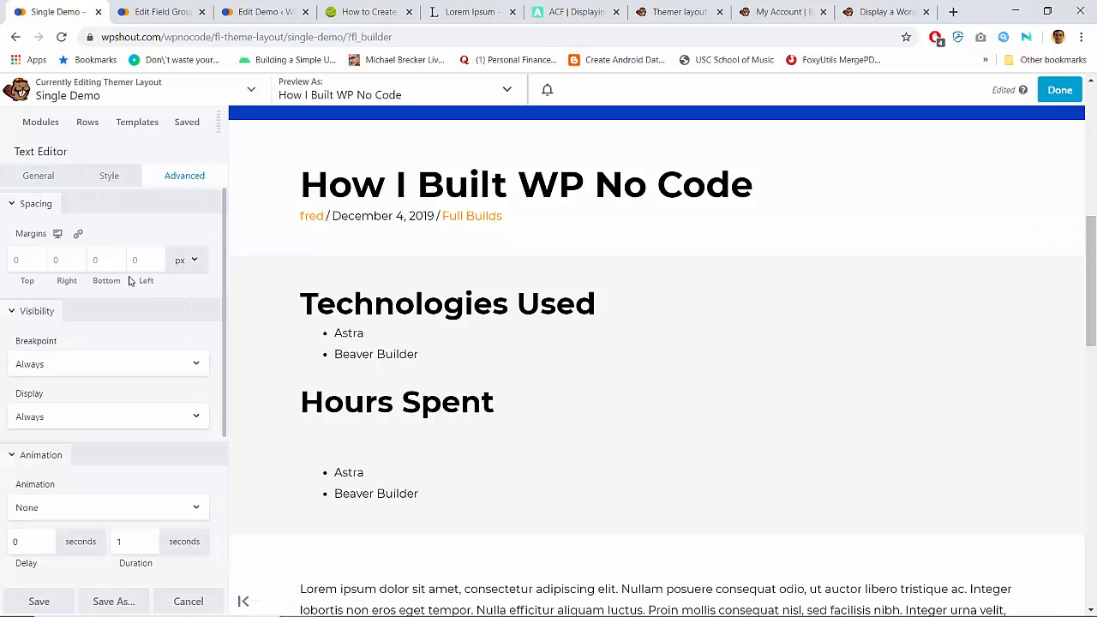
pyautogui.click(350, 426)
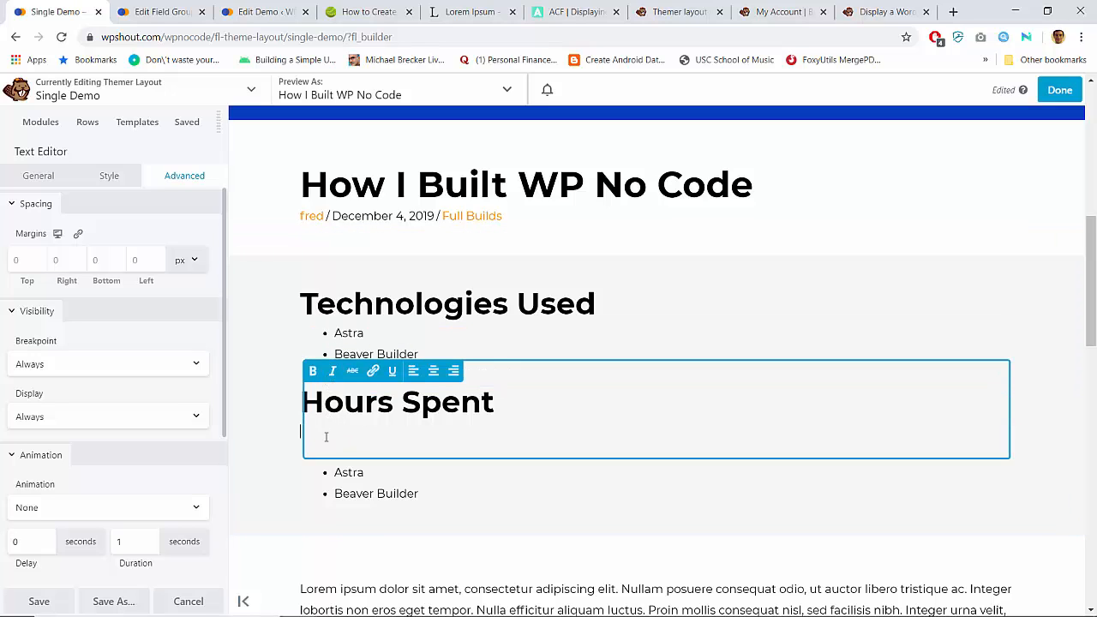
pyautogui.press('BackSpace')
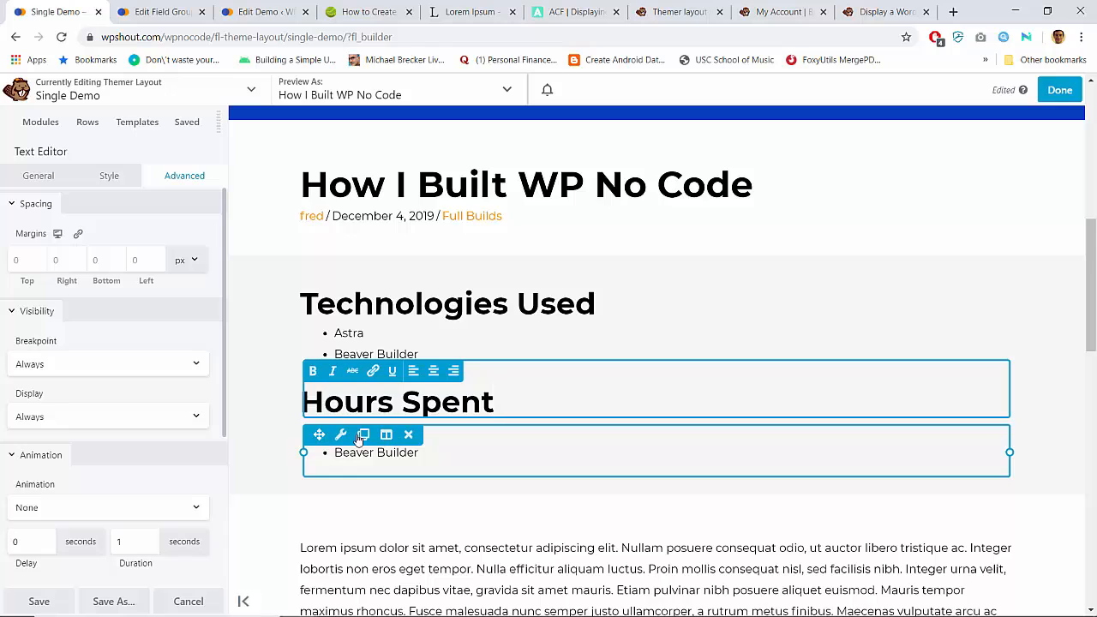
# Step: Set the duplicated text module's ACF Post Field connection under Hours Spent to field name hours_spent with field type Number
pyautogui.click(340, 436)
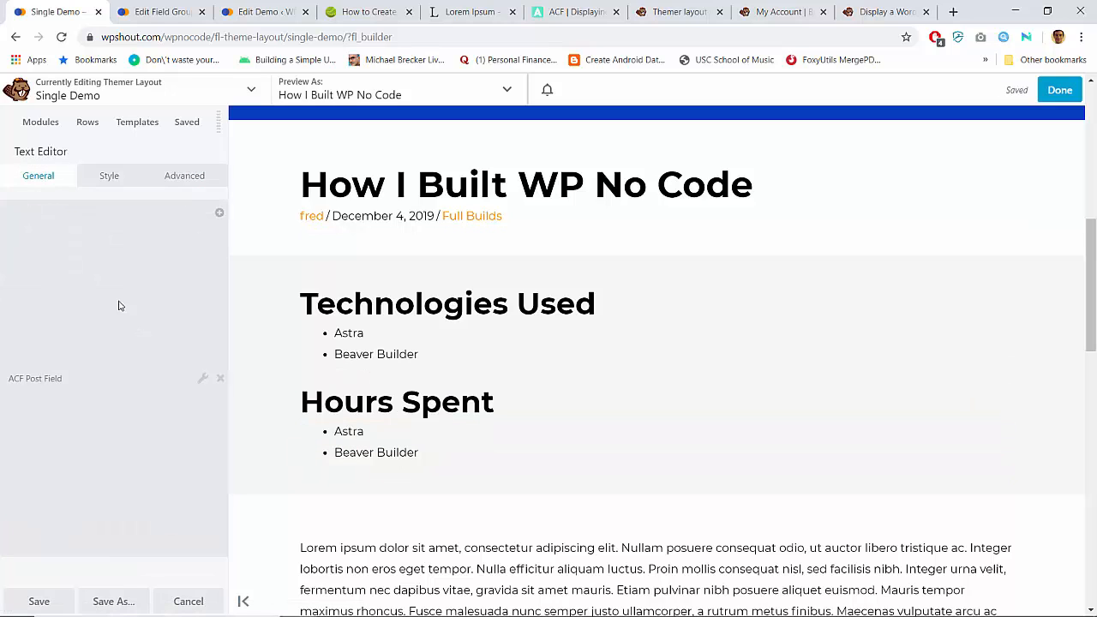
pyautogui.click(203, 379)
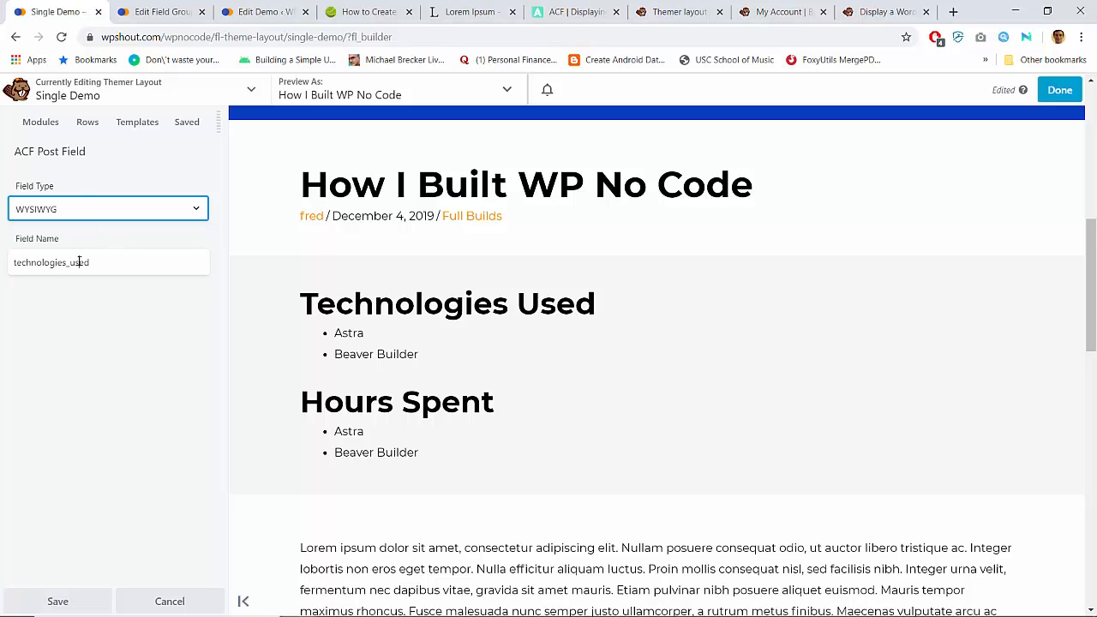
pyautogui.doubleClick(79, 261)
pyautogui.write('hours_spent')
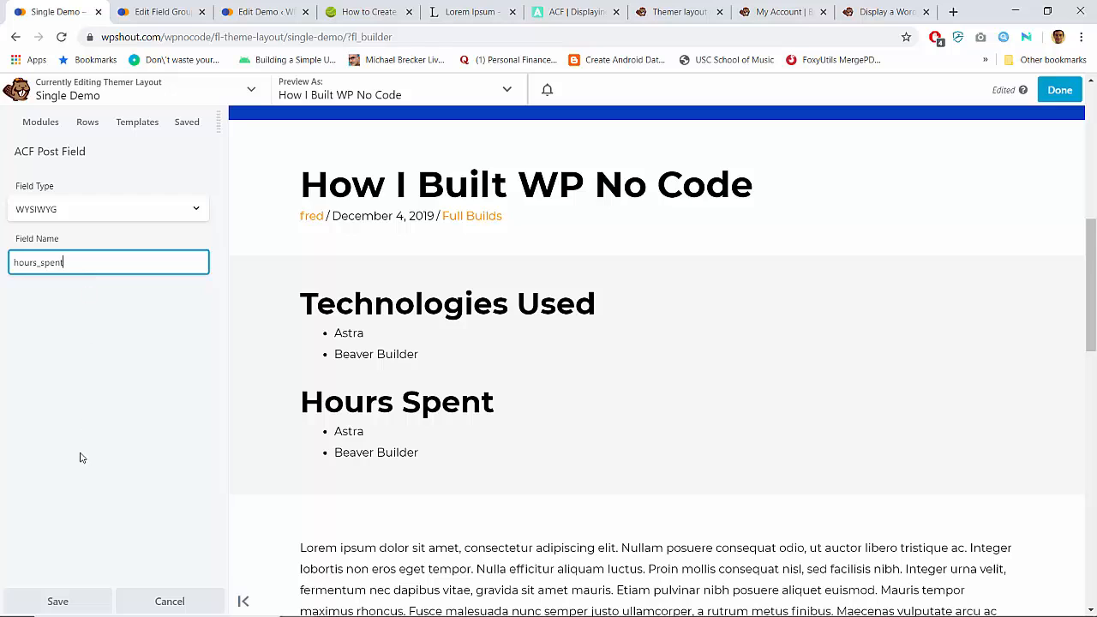
pyautogui.click(109, 219)
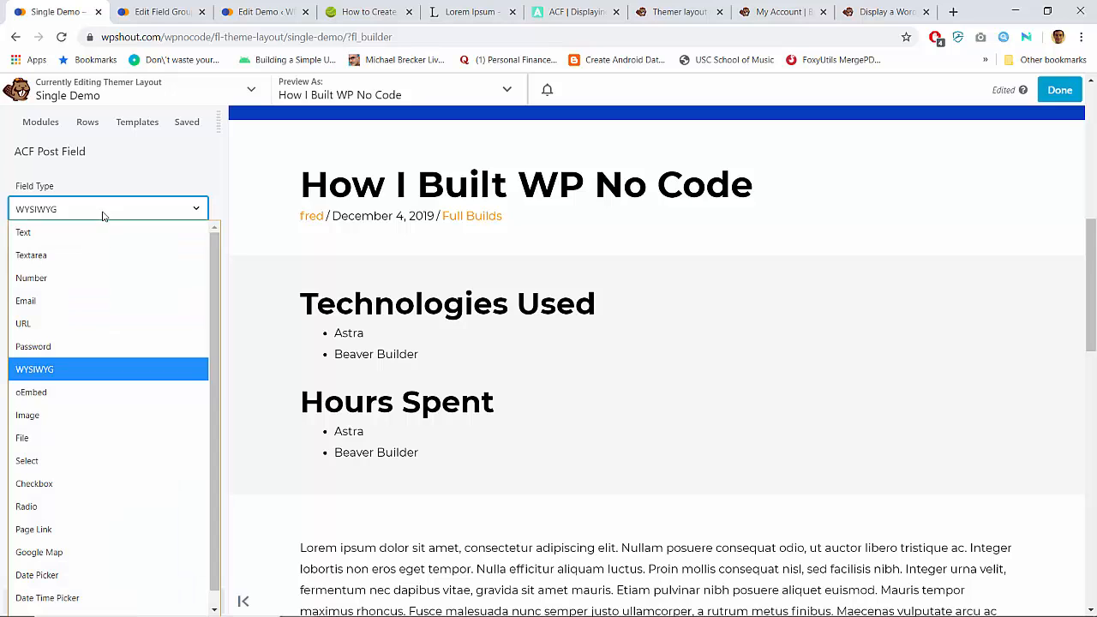
pyautogui.click(69, 281)
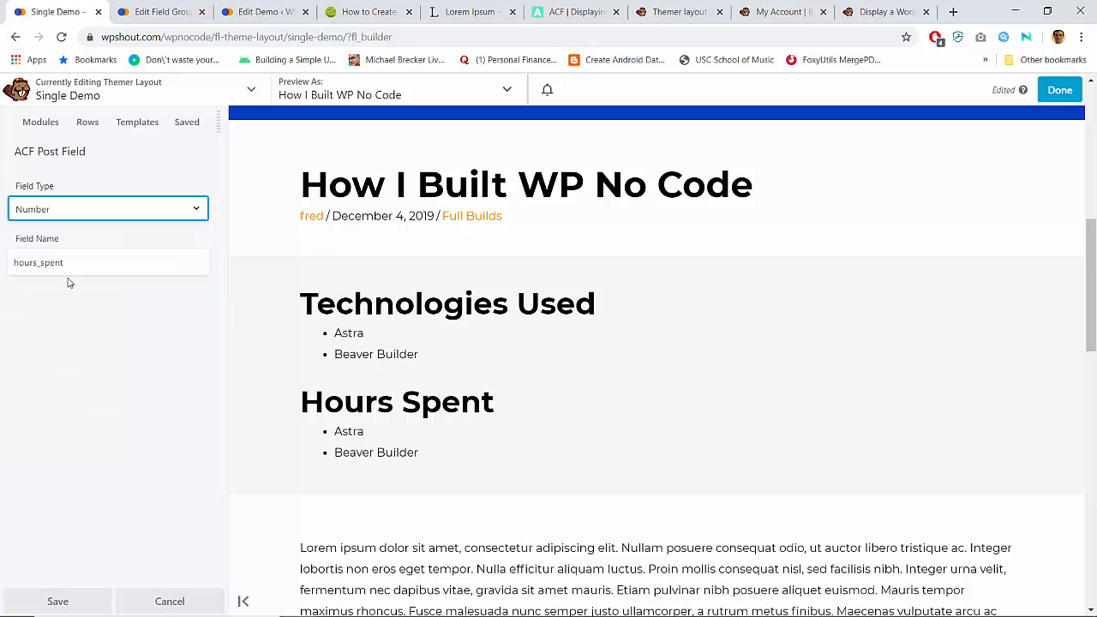
pyautogui.click(62, 599)
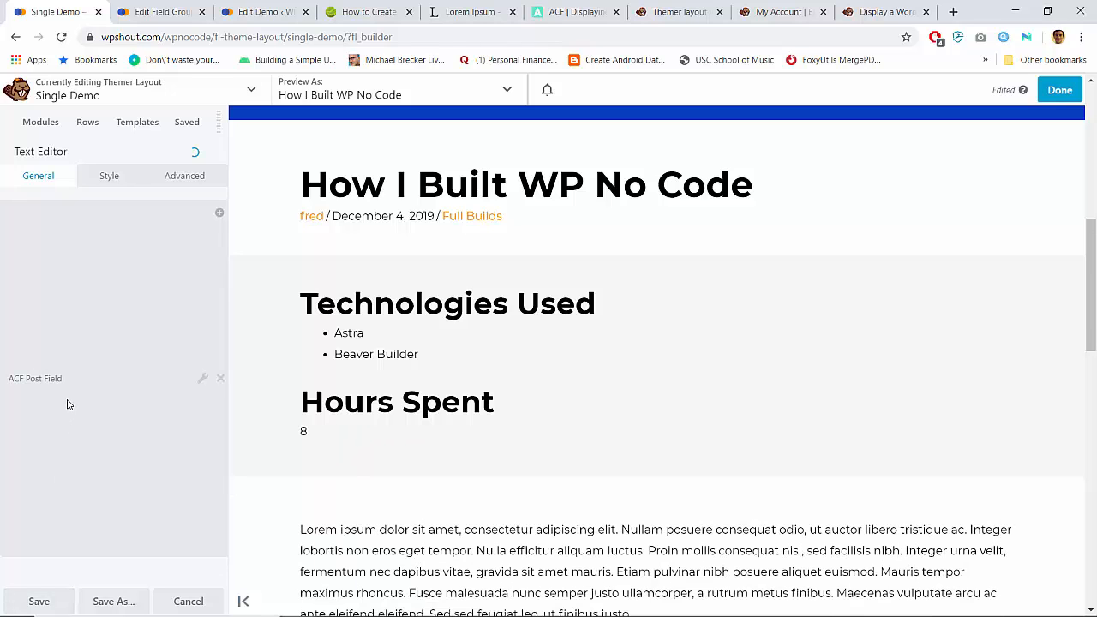
# Step: Open the Hours Spent field in the Demo Meta field group and examine the available field types
pyautogui.click(155, 12)
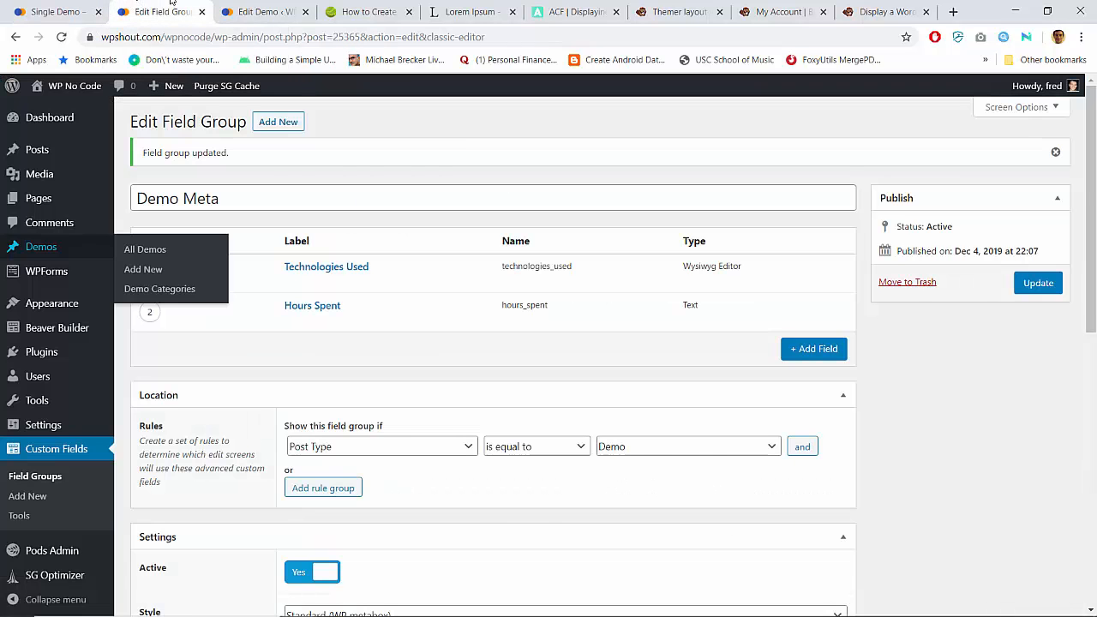
pyautogui.click(257, 11)
pyautogui.click(164, 7)
pyautogui.click(292, 319)
pyautogui.click(315, 496)
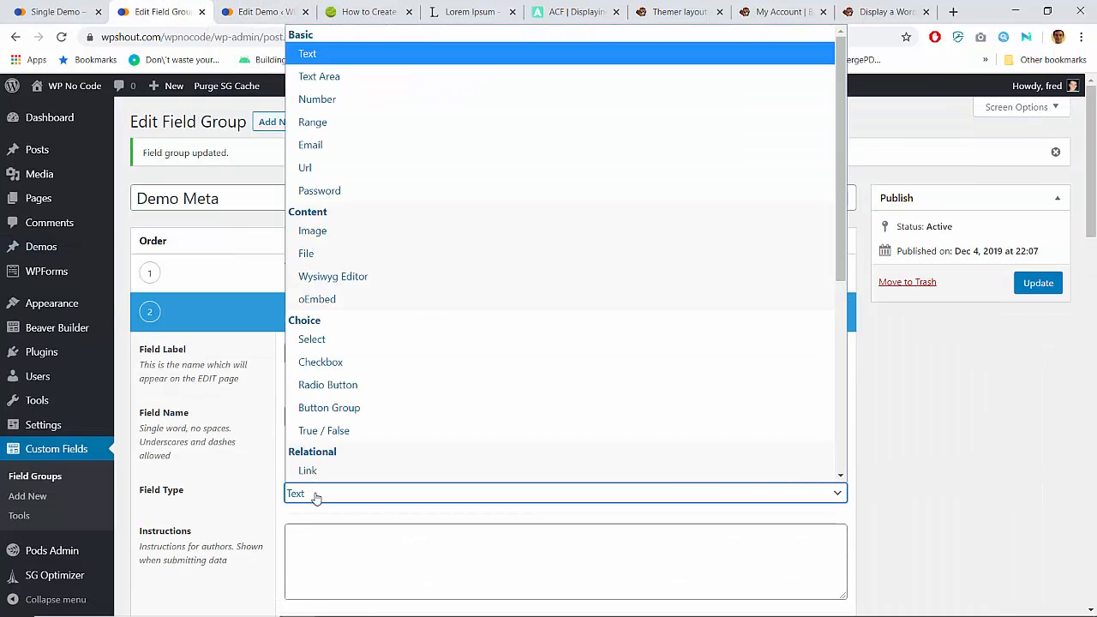
pyautogui.click(315, 496)
pyautogui.click(314, 490)
pyautogui.scroll(-1, 322, 447)
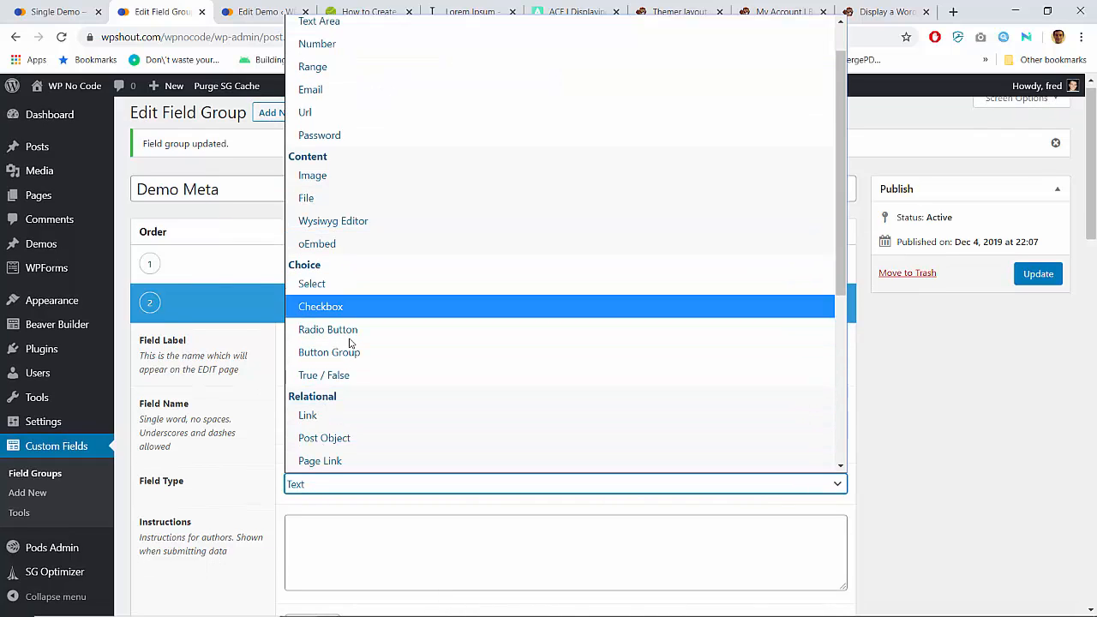
pyautogui.scroll(1, 348, 363)
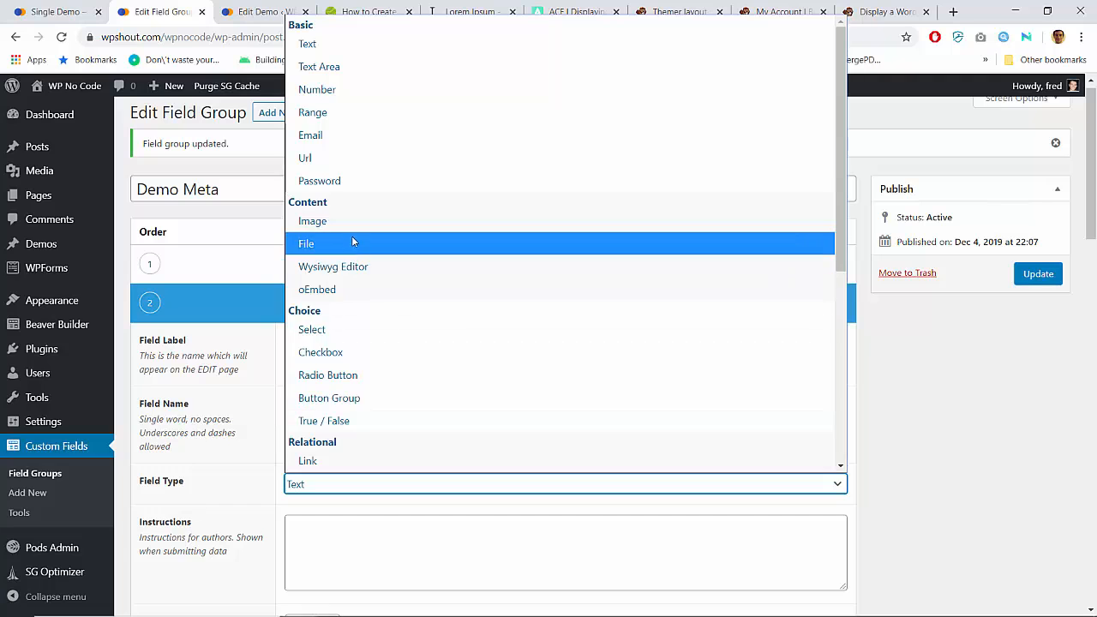
pyautogui.scroll(-4, 348, 342)
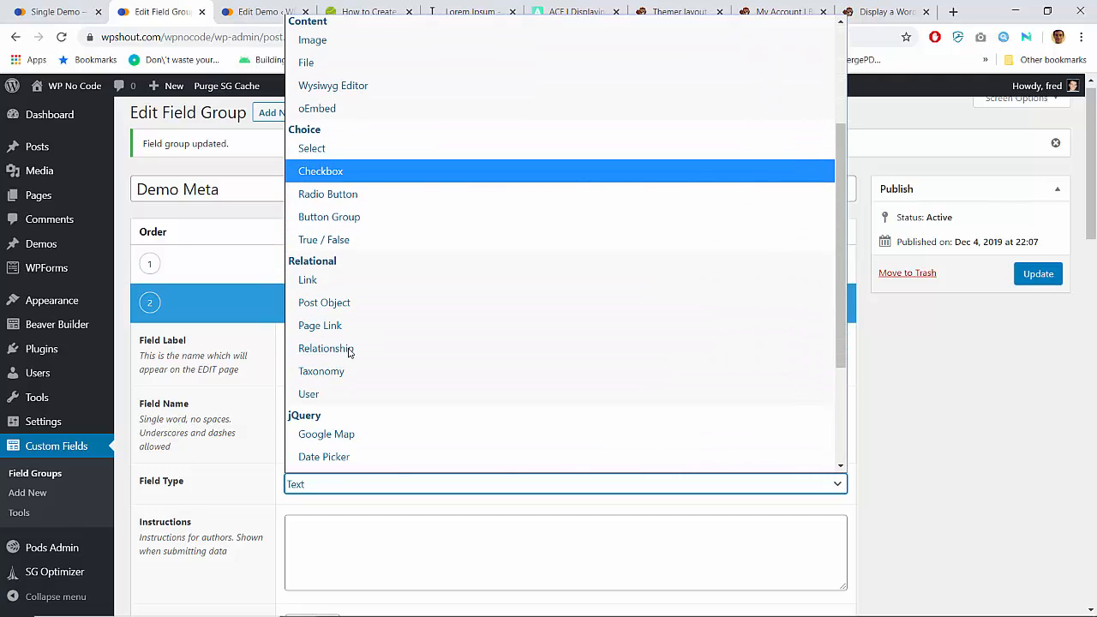
pyautogui.scroll(4, 349, 352)
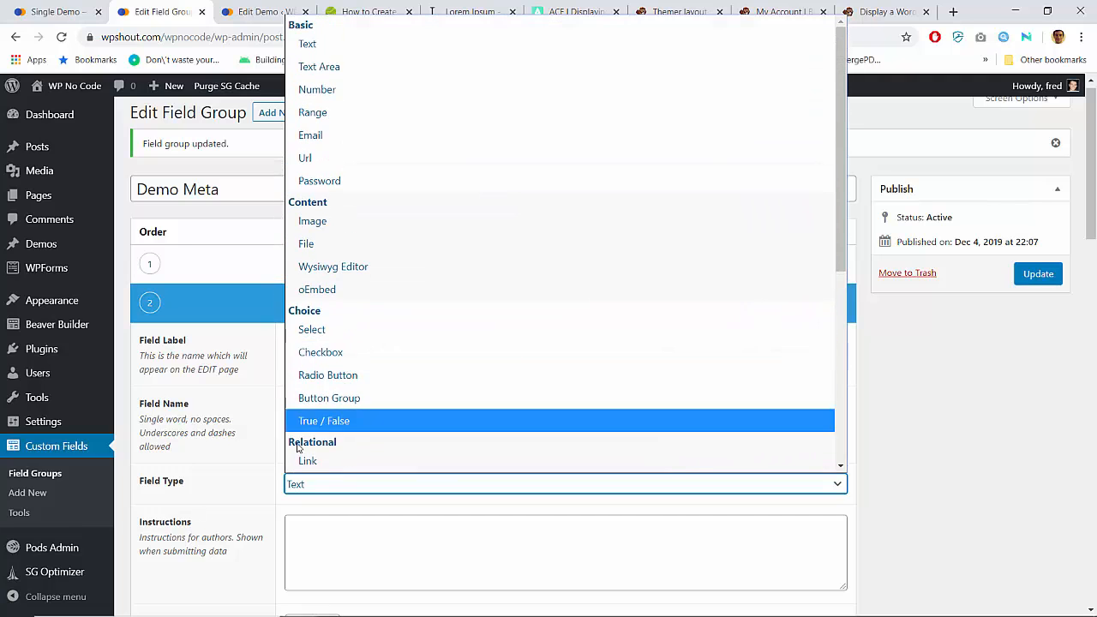
pyautogui.click(281, 461)
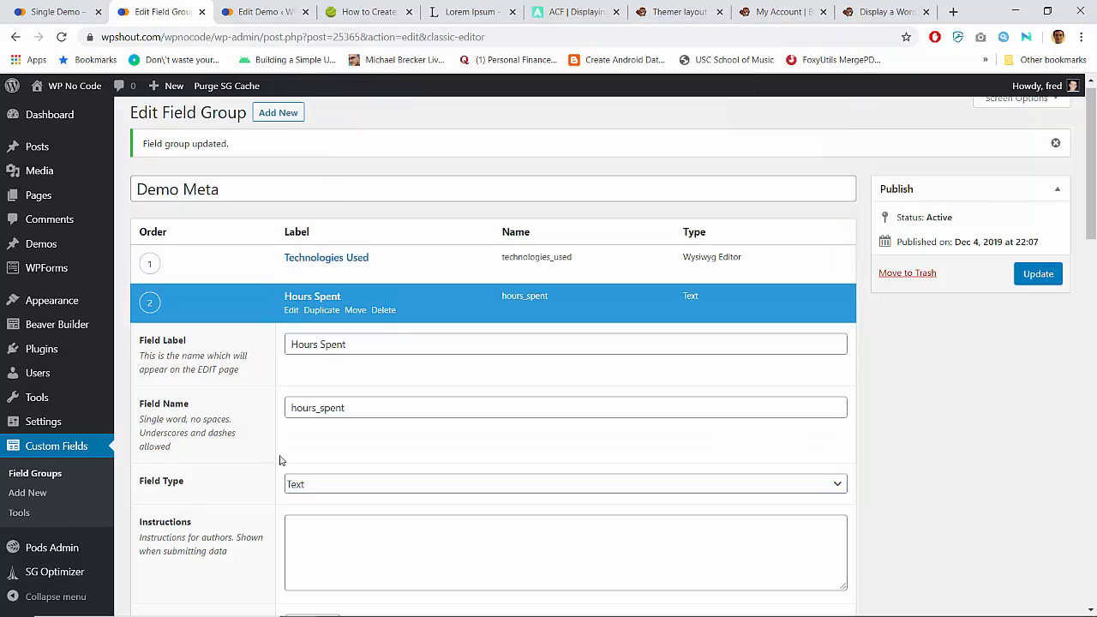
# Step: Change the Hours Spent field's label to Build Time and its name to build_time, and update the field group
pyautogui.tripleClick(321, 343)
pyautogui.write('Build Tim')
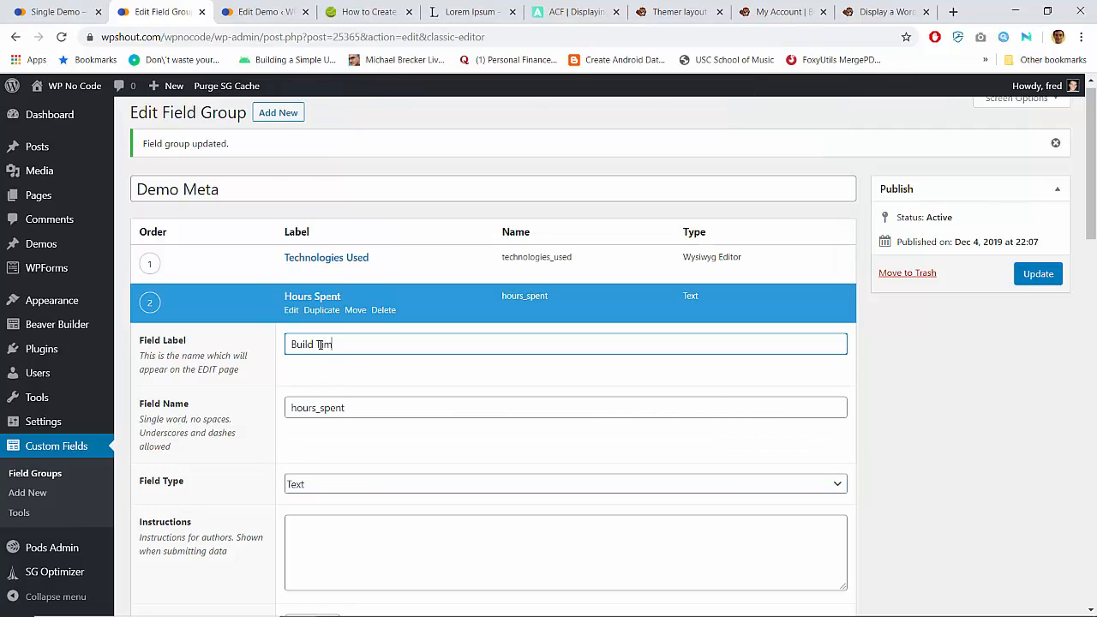
pyautogui.write('e')
pyautogui.press('Tab')
pyautogui.press('BackSpace')
pyautogui.hotkey('shift', 'Tab')
pyautogui.press('Tab')
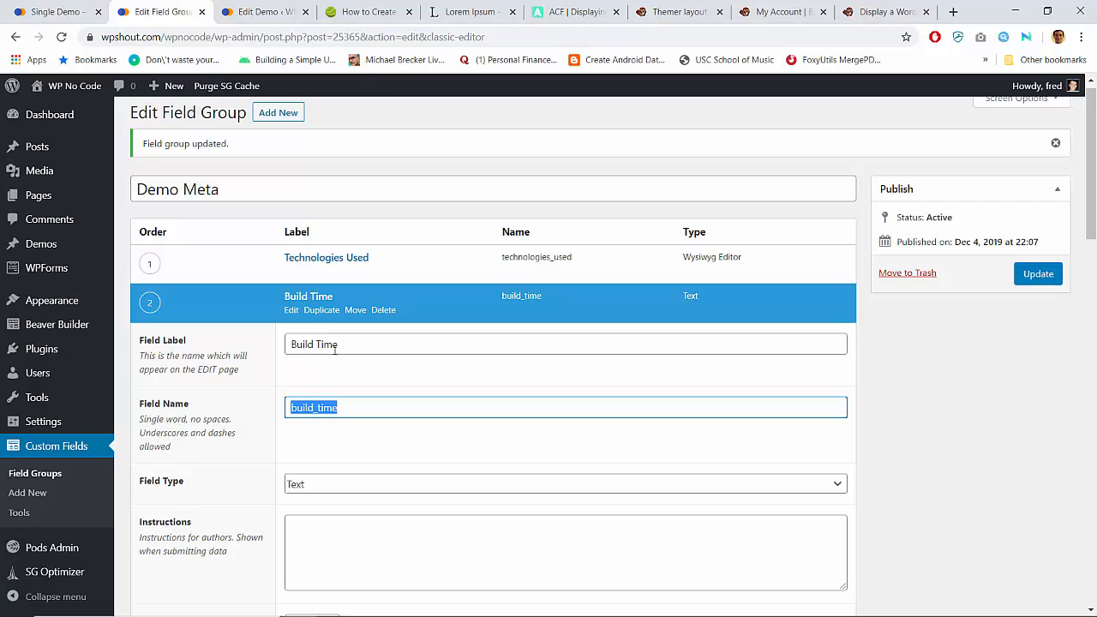
pyautogui.click(1038, 273)
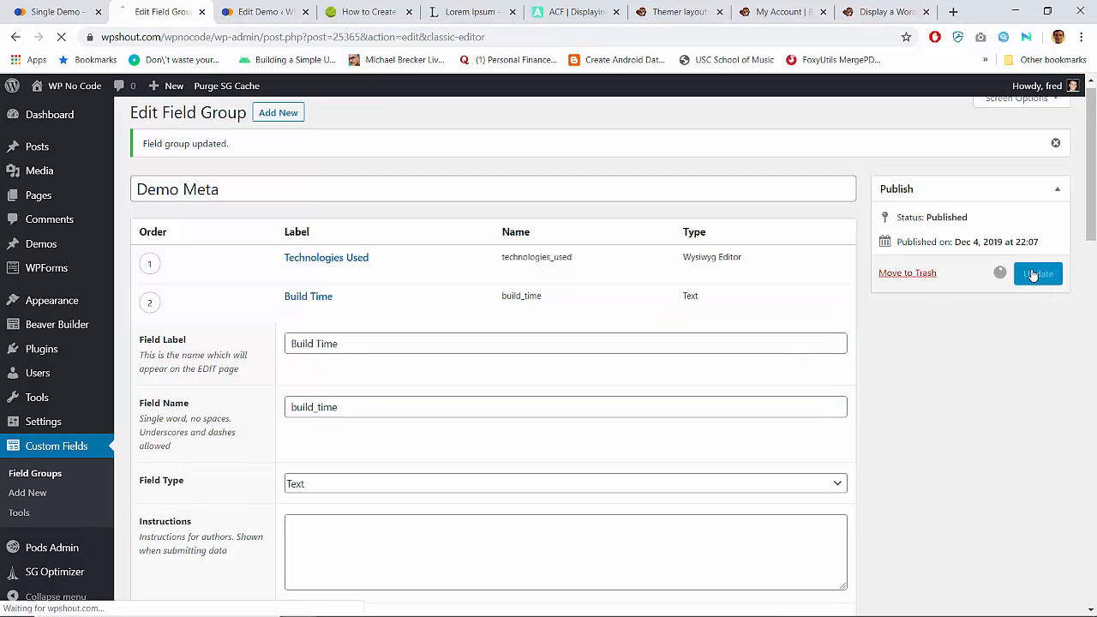
# Step: Reload the demo's edit page, enter Eight hours as its Build Time, and update the demo
pyautogui.click(72, 8)
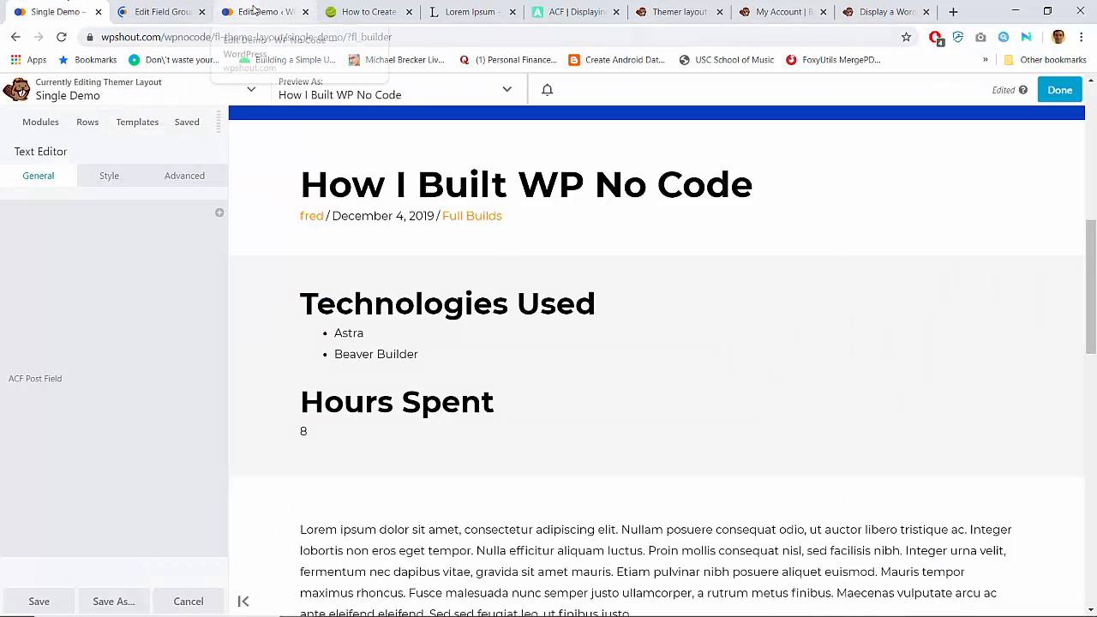
pyautogui.click(254, 10)
pyautogui.scroll(-10, 219, 257)
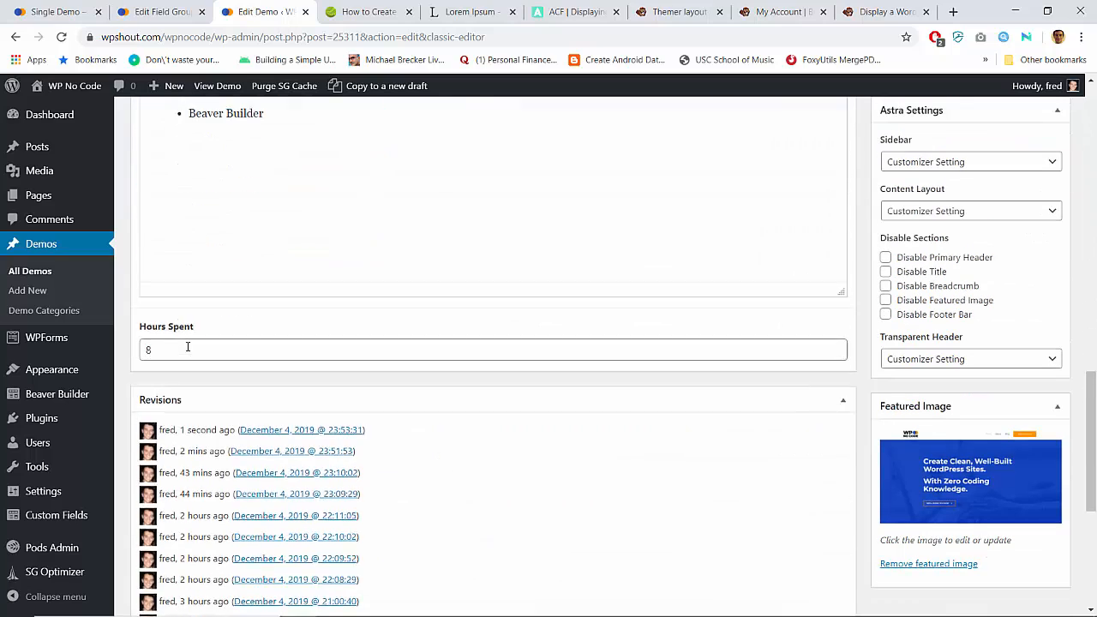
pyautogui.press('F5')
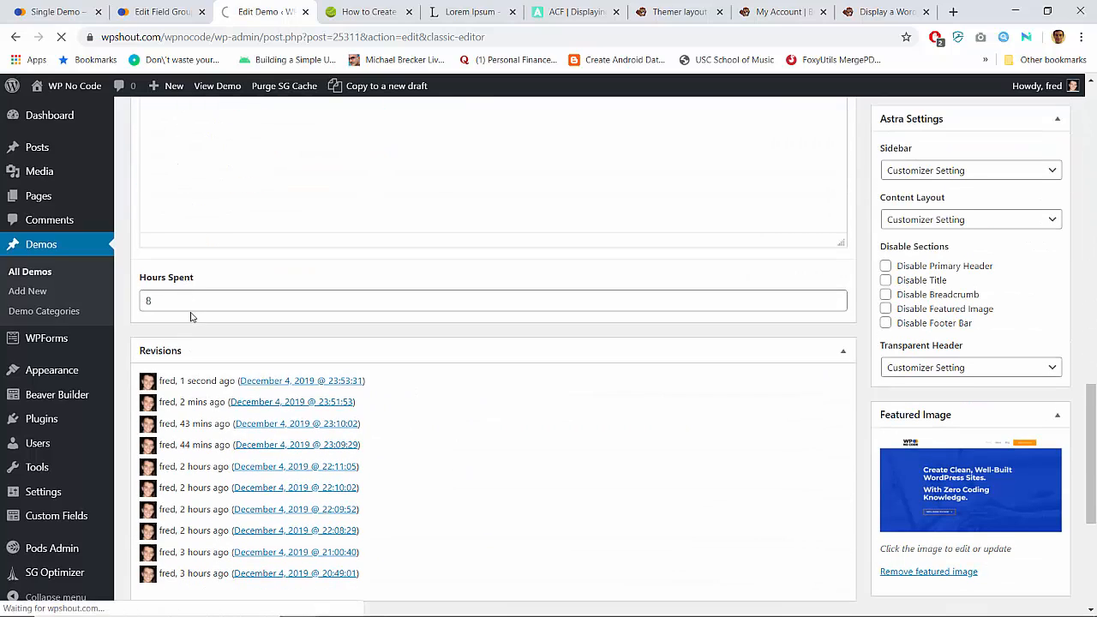
pyautogui.scroll(-4, 191, 317)
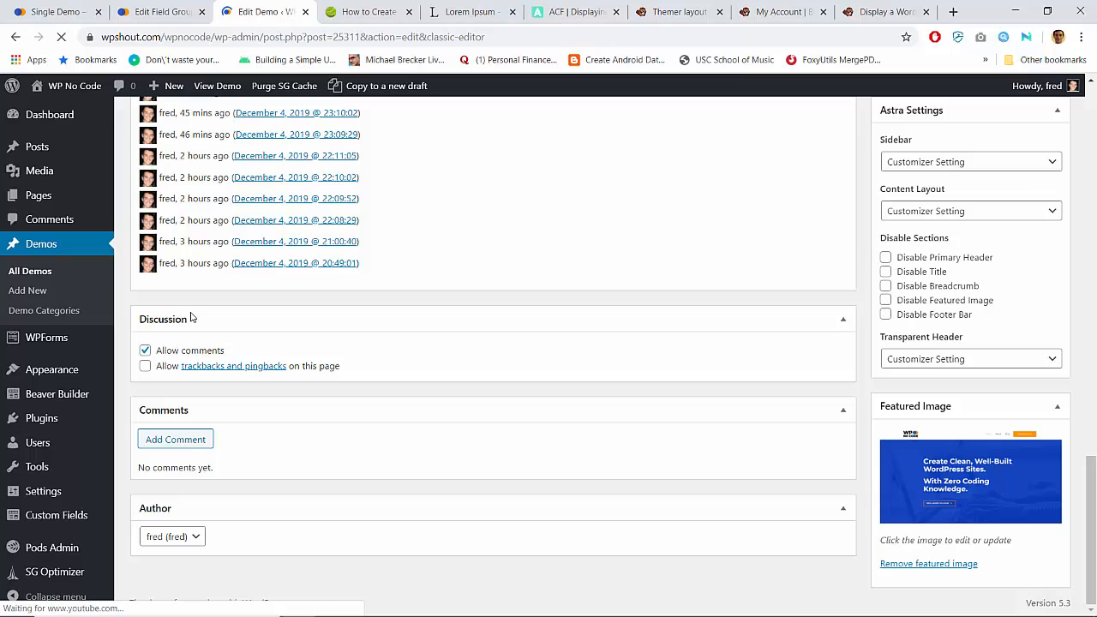
pyautogui.scroll(4, 156, 553)
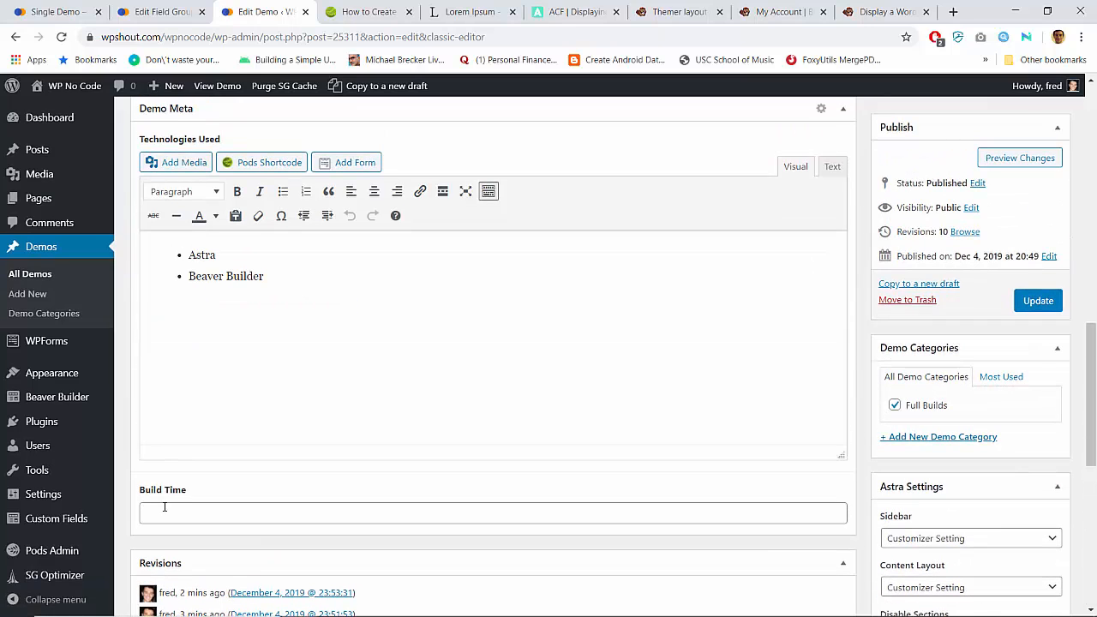
pyautogui.click(164, 508)
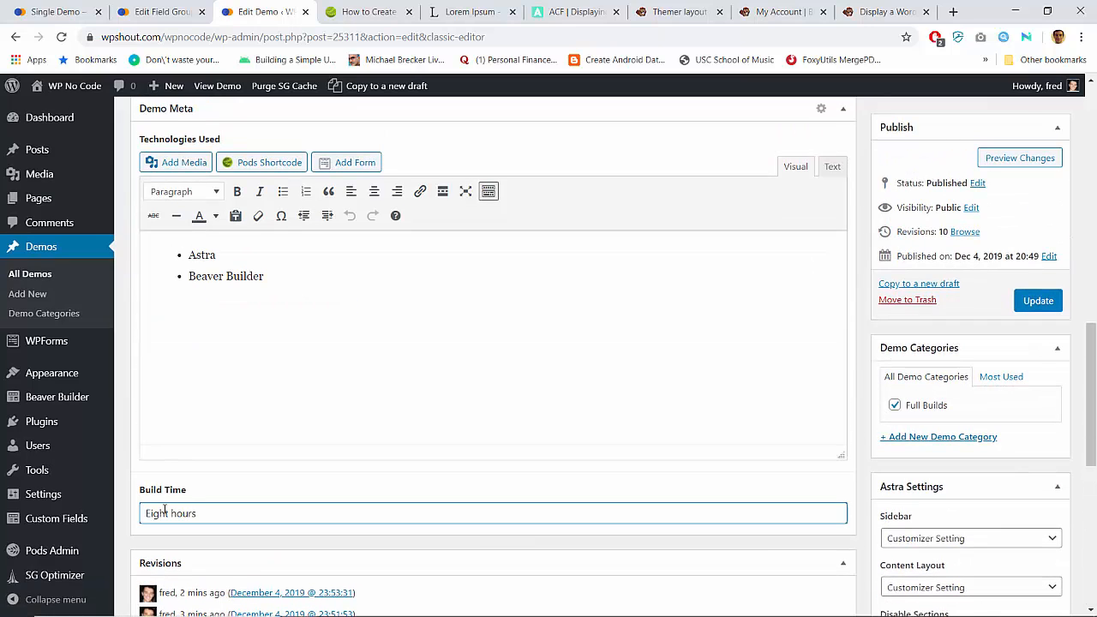
pyautogui.click(1038, 301)
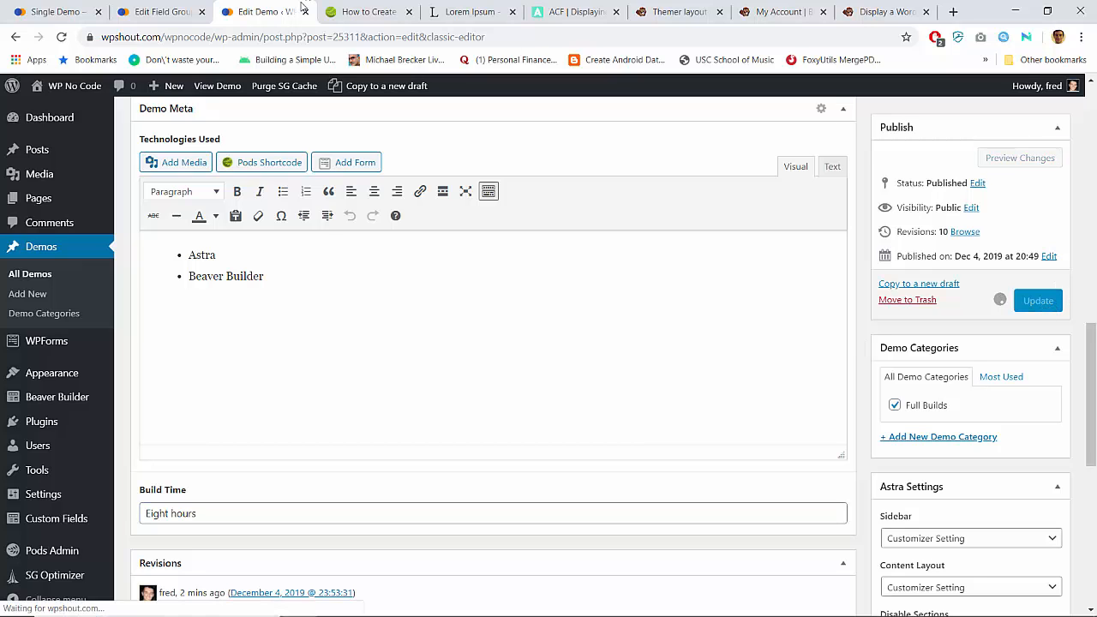
# Step: Return to the Single Demo layout, change the Hours Spent module's connected ACF field name to build_time, and publish the layout
pyautogui.click(60, 7)
pyautogui.hotkey('ctrl', 'r')
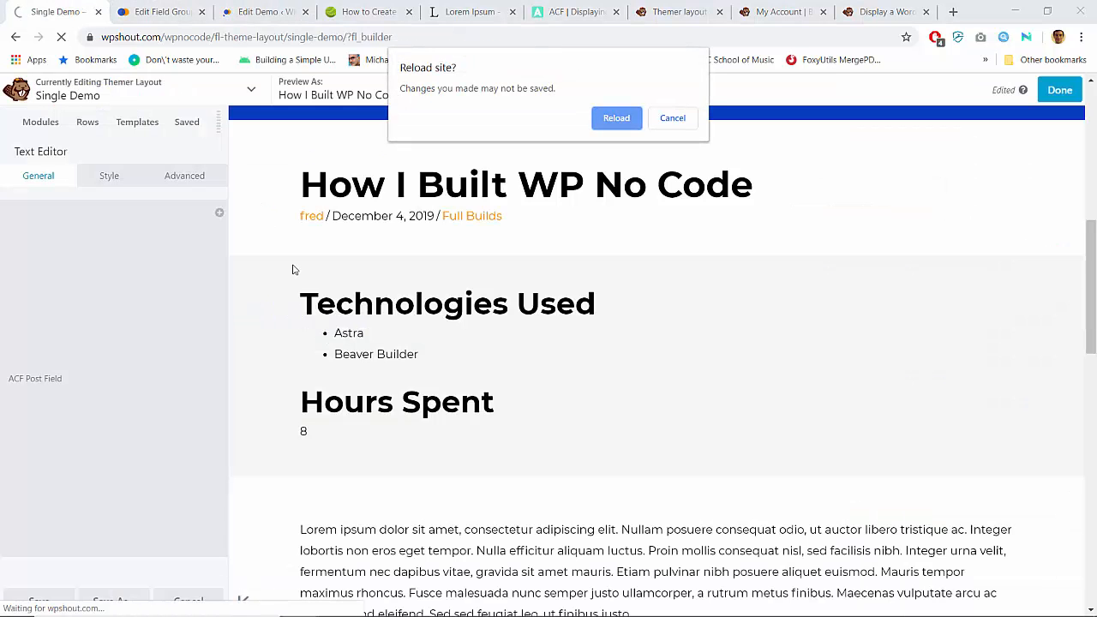
pyautogui.click(674, 118)
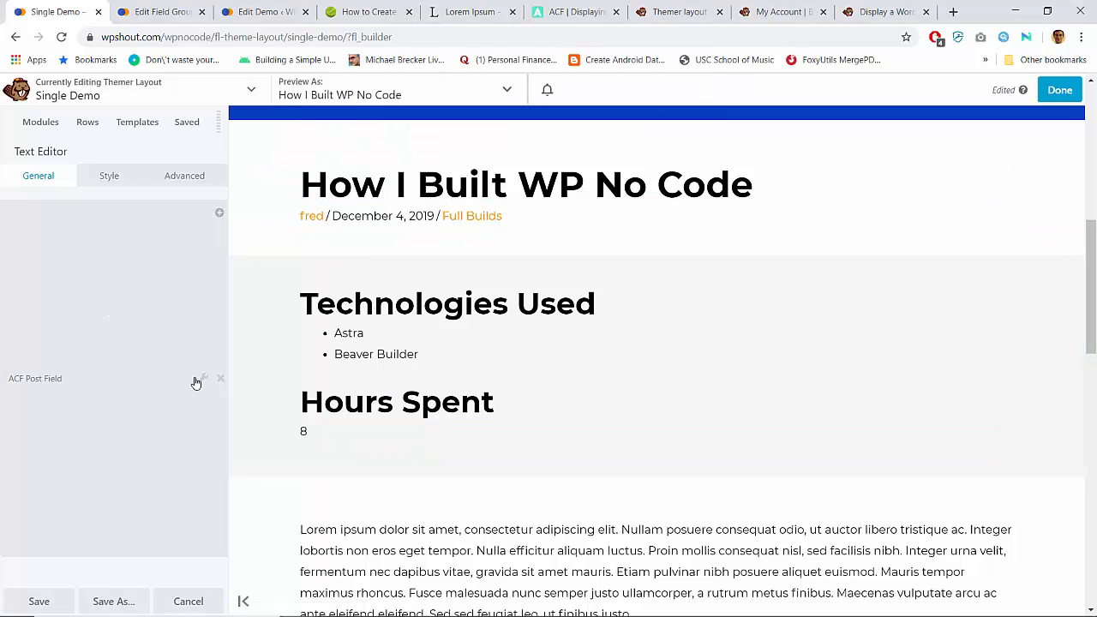
pyautogui.click(196, 382)
pyautogui.press('Tab')
pyautogui.press('Tab')
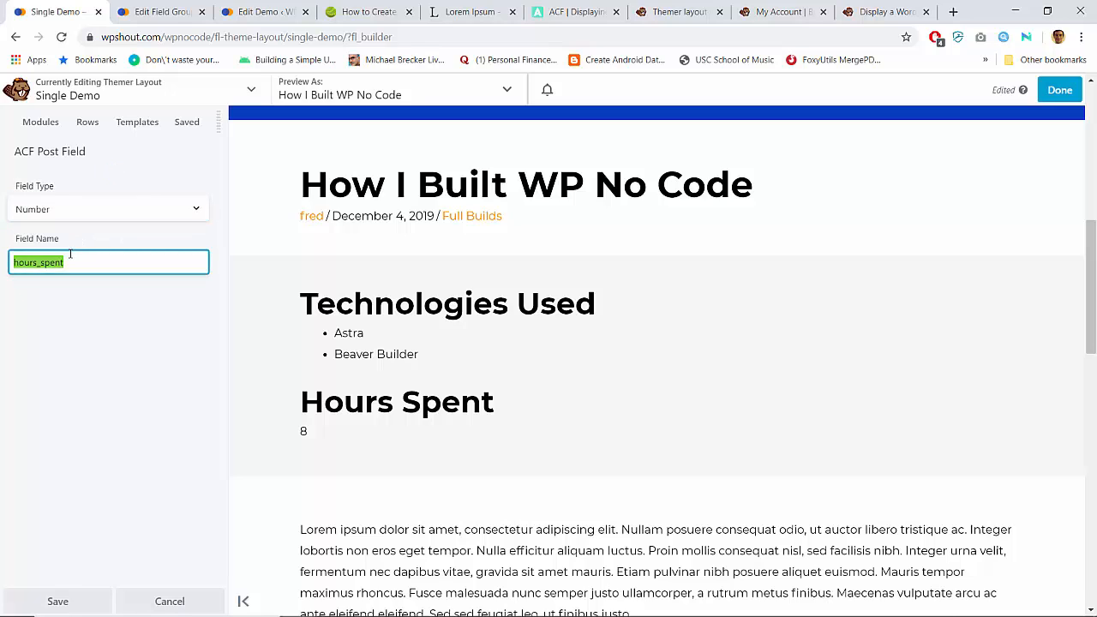
pyautogui.write('build_time')
pyautogui.click(53, 603)
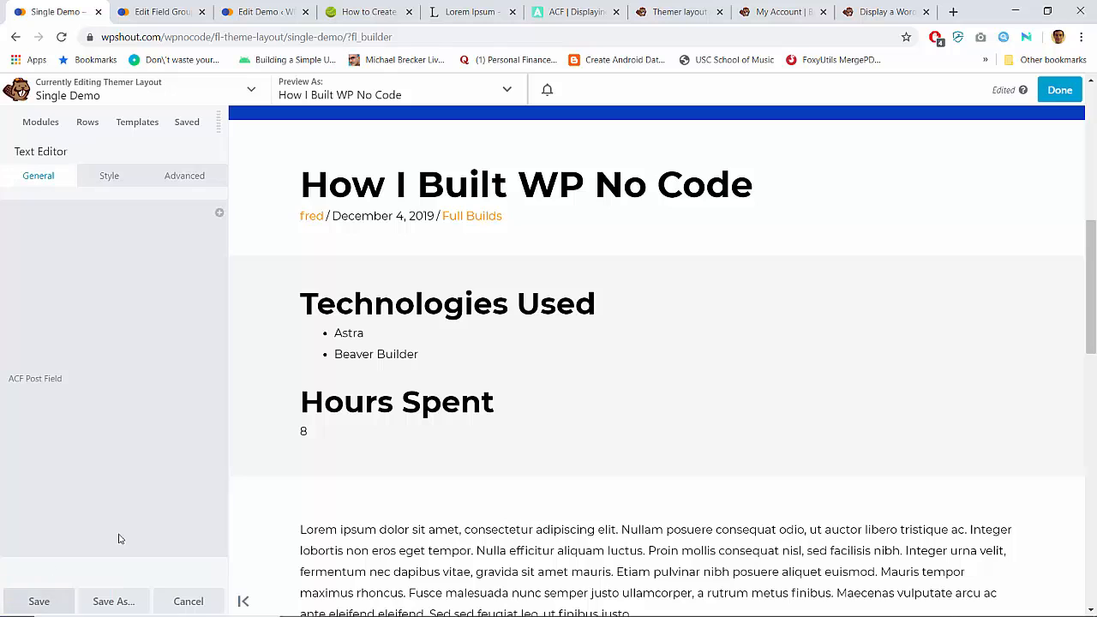
pyautogui.click(1063, 93)
pyautogui.click(994, 89)
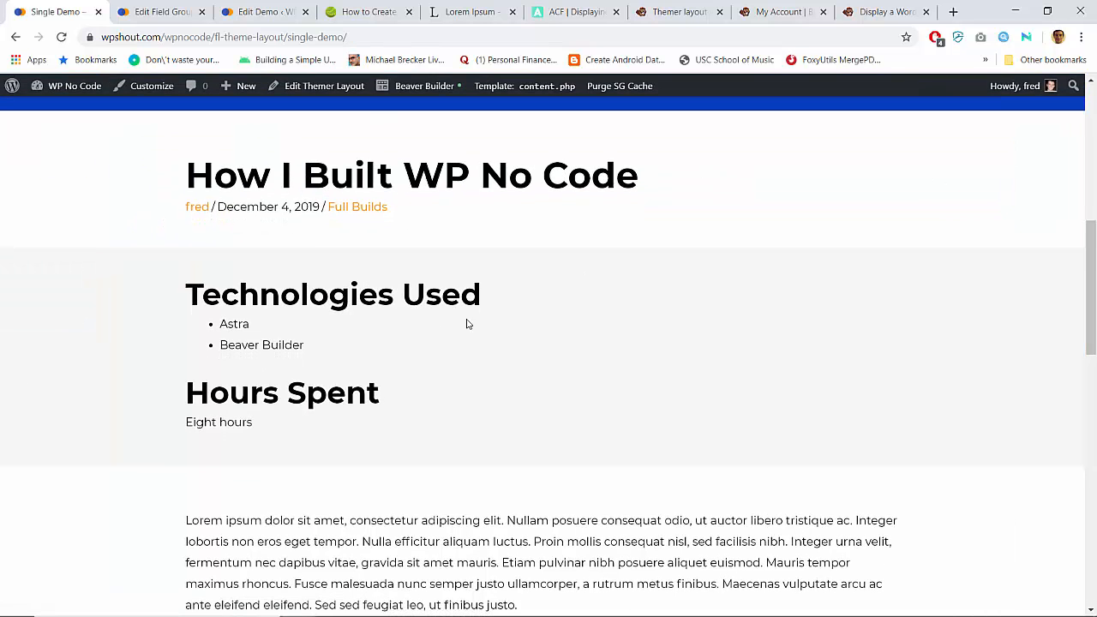
pyautogui.press('super+p')
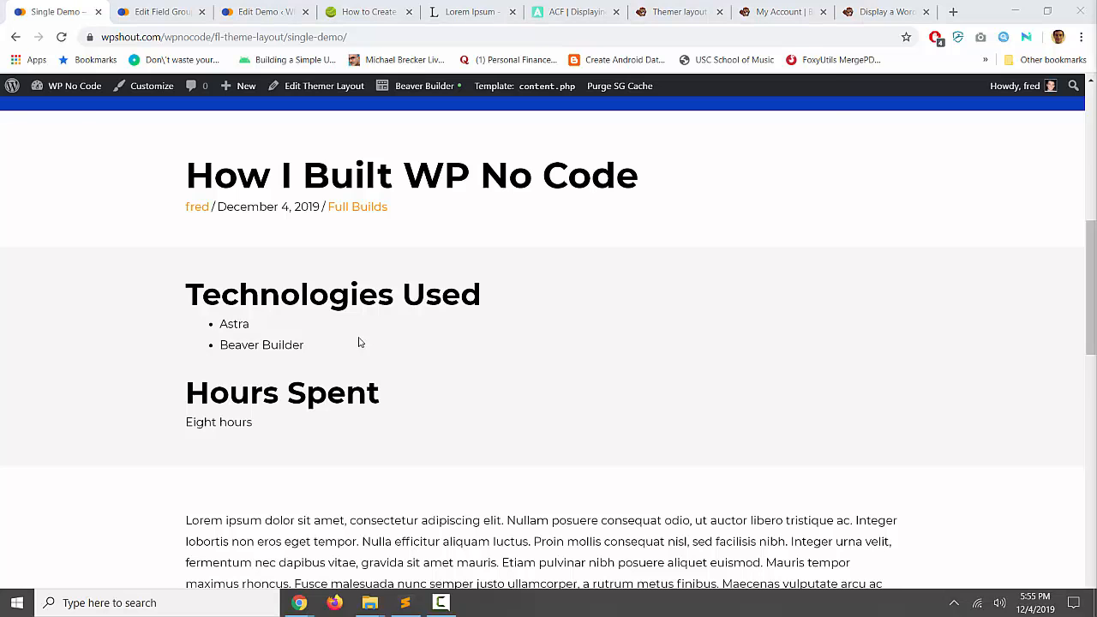
pyautogui.press('super+p')
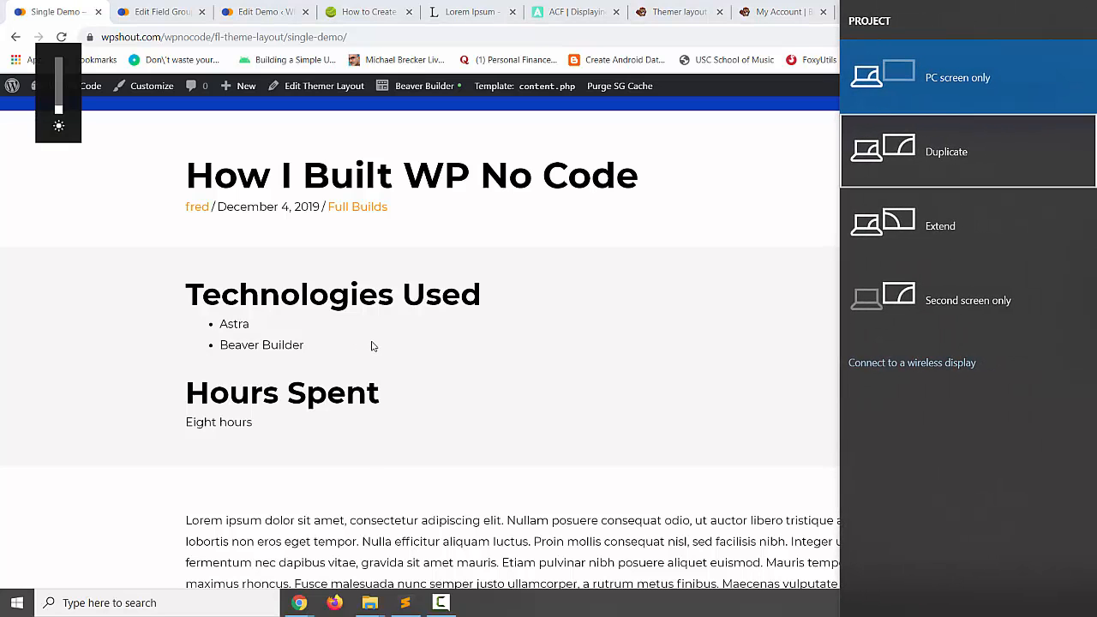
# Step: Review the published Single Demo page from the featured image and custom field row through the content to the comments
pyautogui.scroll(3, 377, 507)
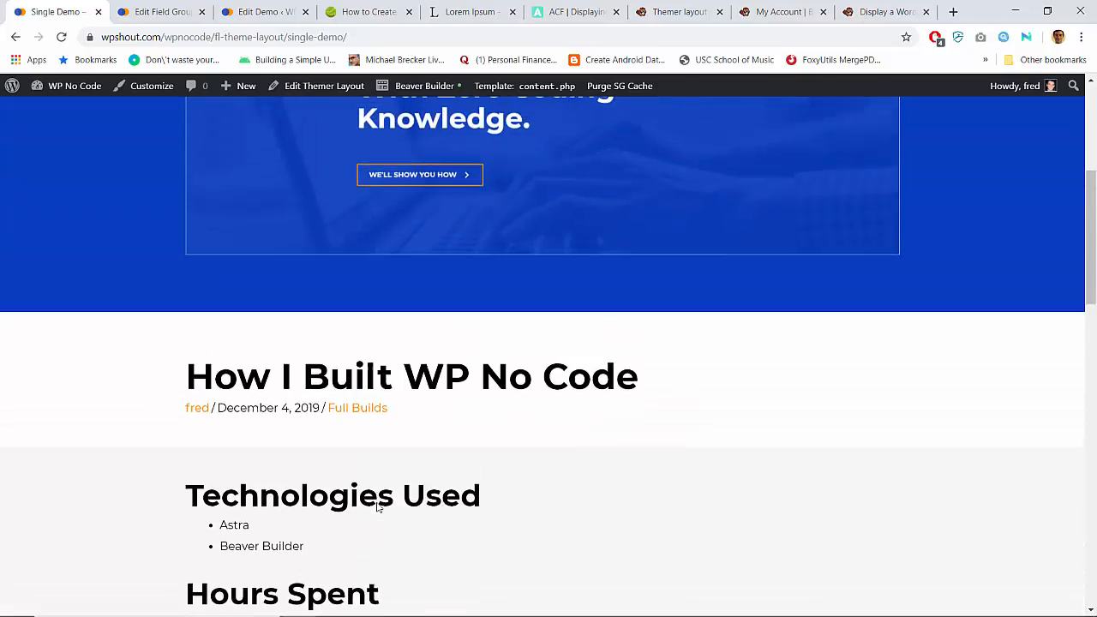
pyautogui.scroll(3, 377, 506)
pyautogui.scroll(-8, 377, 507)
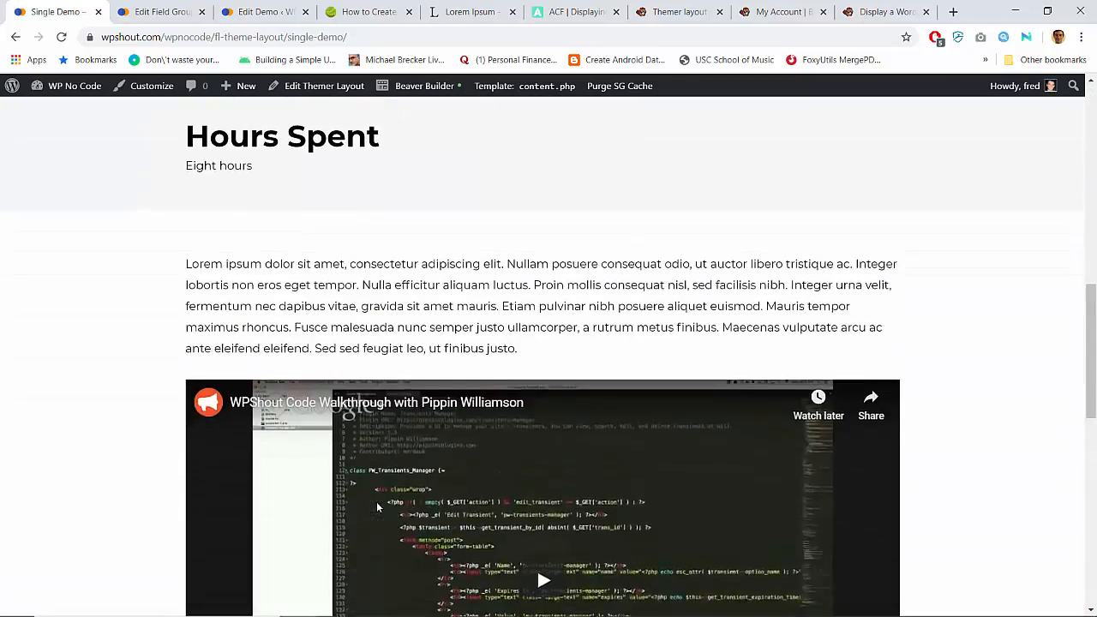
pyautogui.scroll(3, 376, 501)
pyautogui.scroll(-10, 375, 507)
pyautogui.scroll(2, 377, 507)
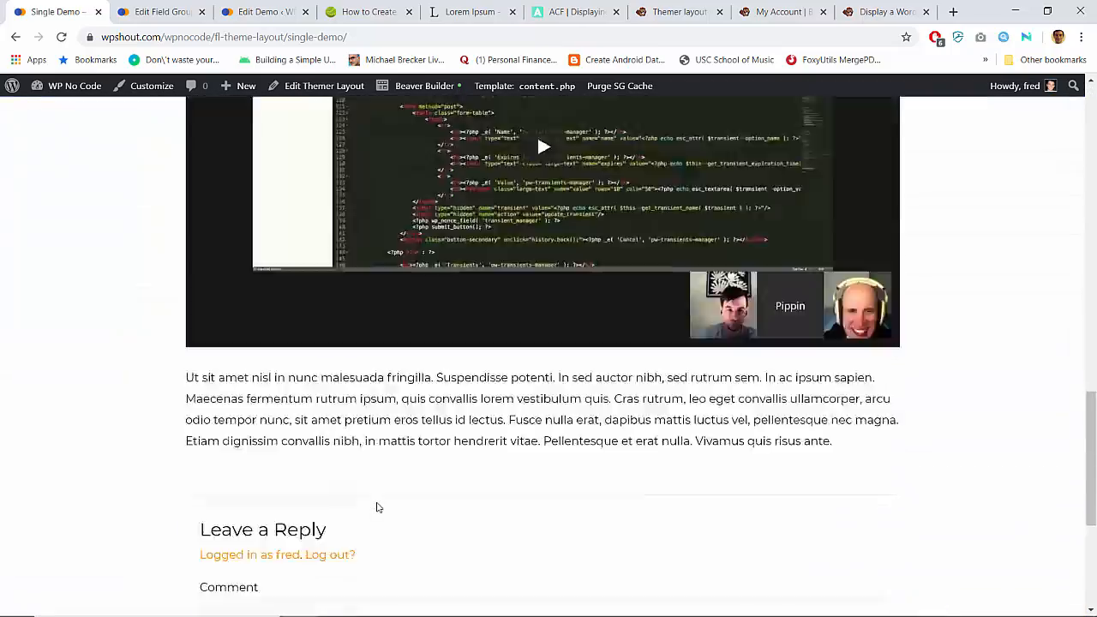
pyautogui.scroll(8, 377, 508)
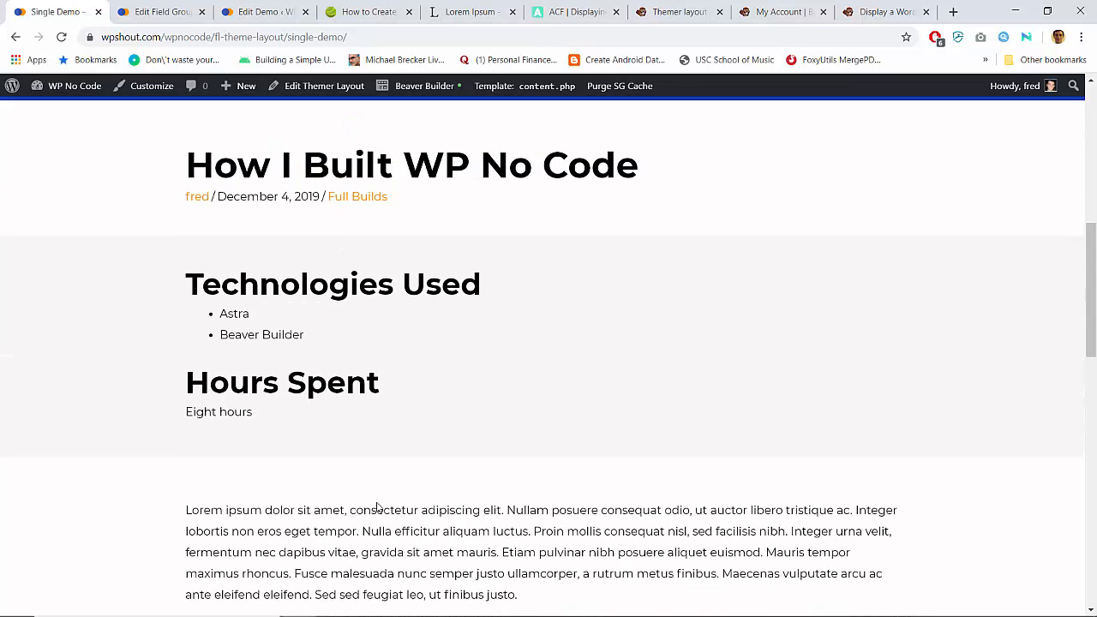
pyautogui.scroll(3, 392, 289)
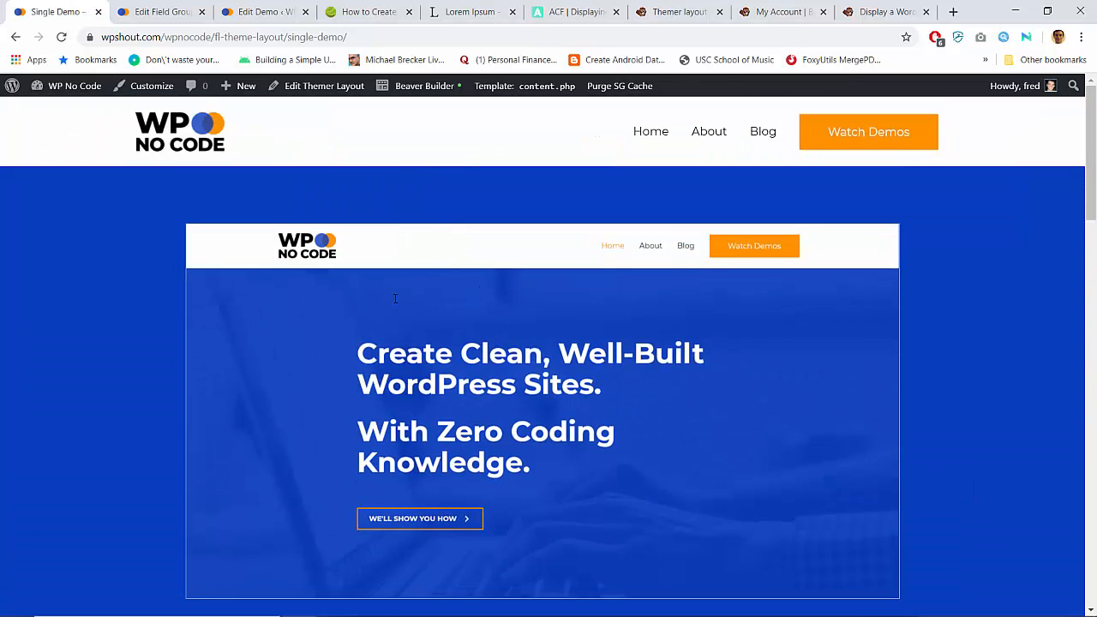
pyautogui.scroll(-4, 397, 299)
pyautogui.scroll(1, 220, 257)
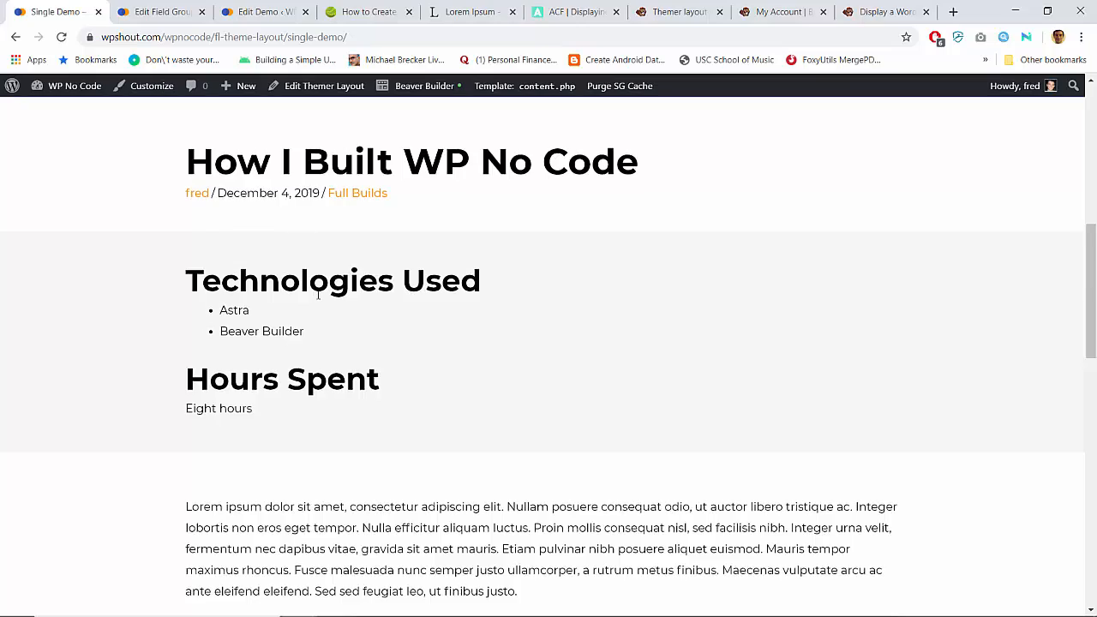
pyautogui.scroll(2, 318, 294)
pyautogui.scroll(-15, 274, 439)
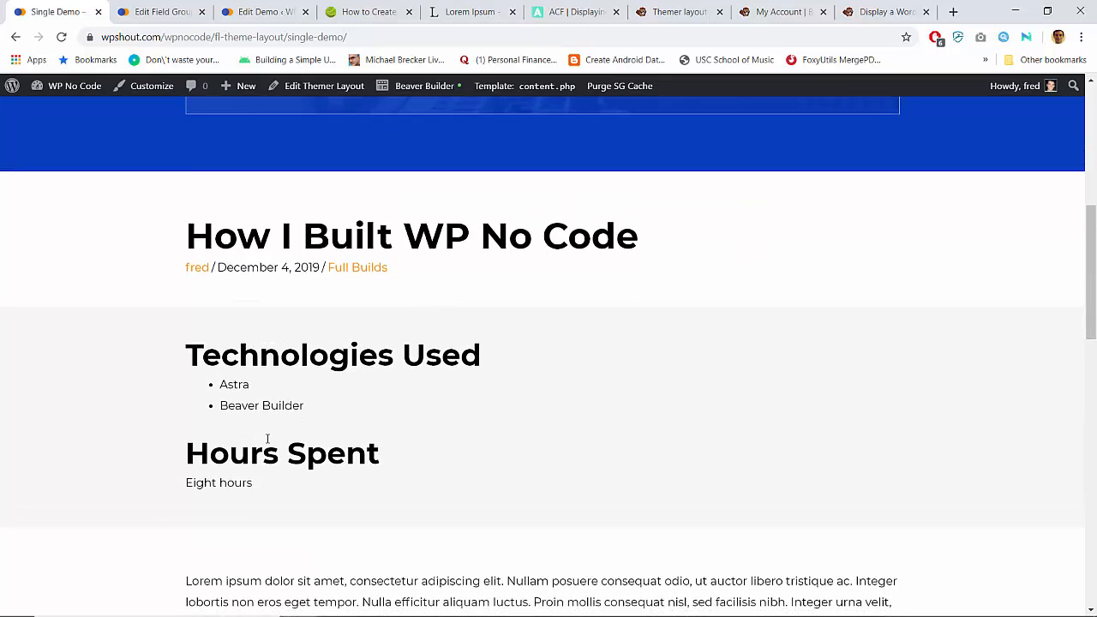
pyautogui.scroll(18, 267, 439)
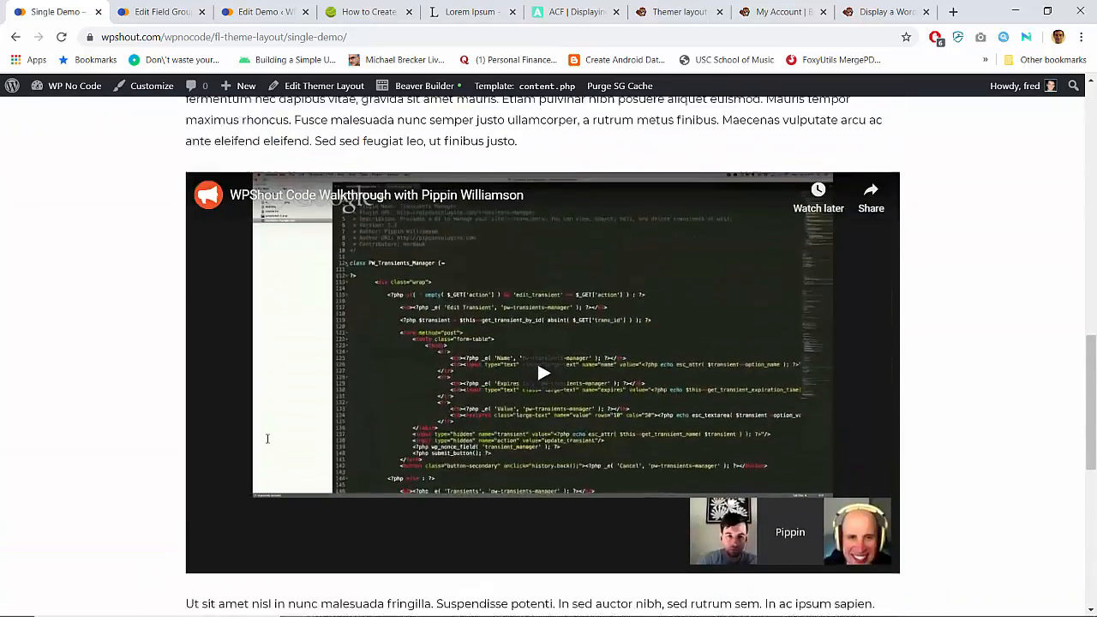
pyautogui.scroll(-4, 268, 438)
pyautogui.scroll(-2, 267, 439)
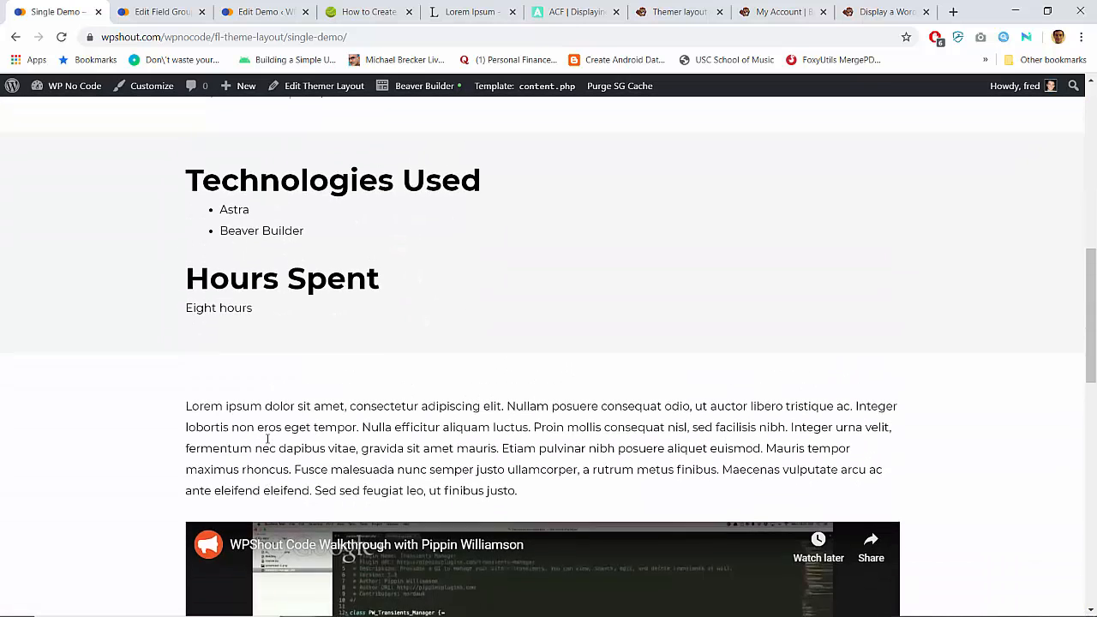
pyautogui.scroll(1, 267, 439)
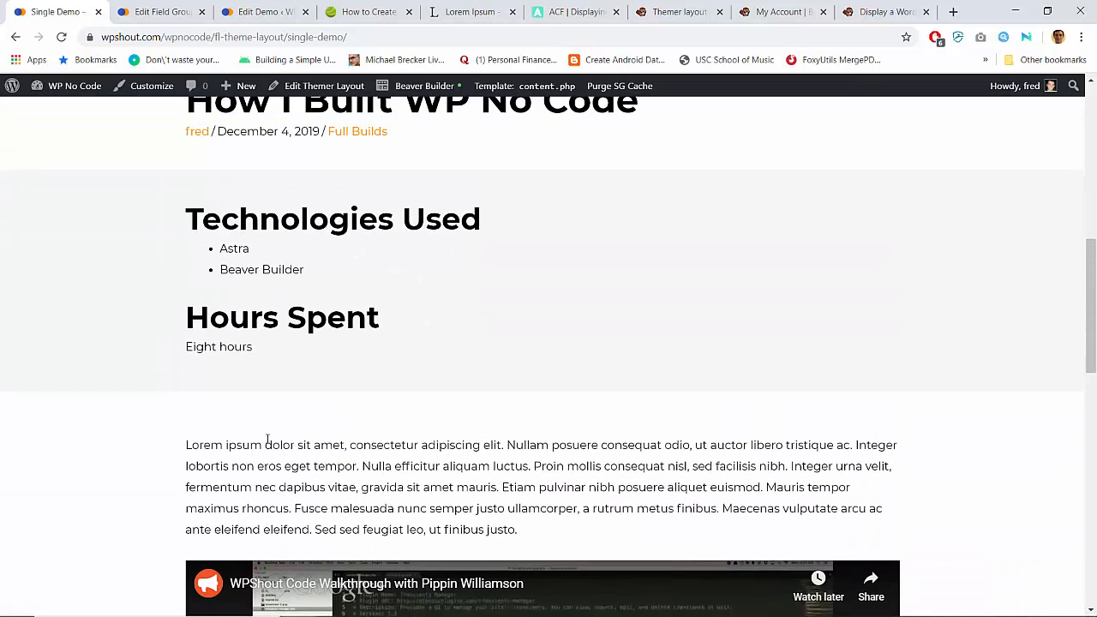